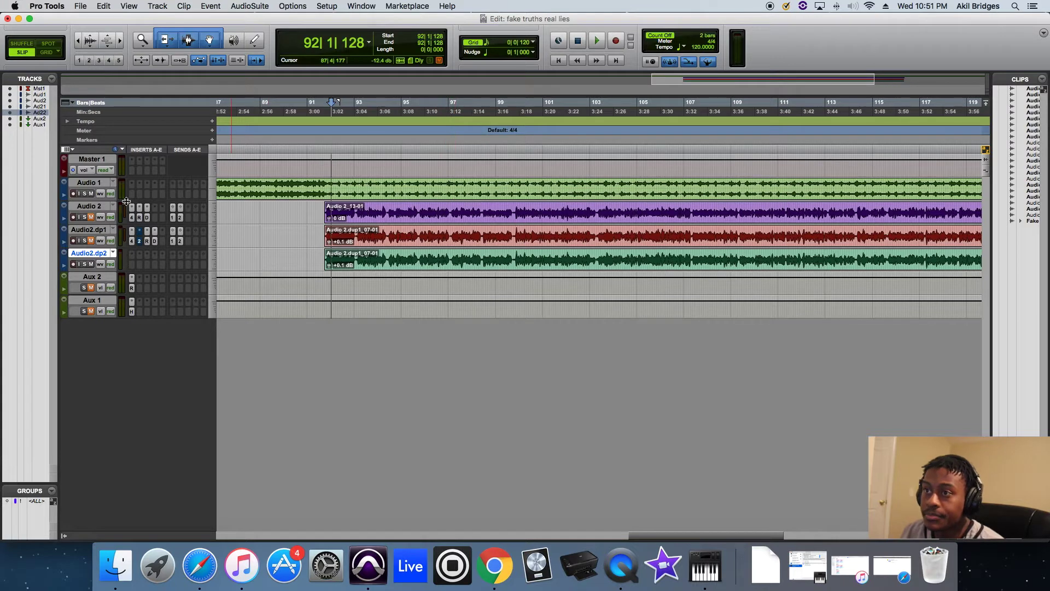
Step: Play the session from about bar 91 to hear the unprocessed Audio 2.dup2 vocal against the beat
left_click(325, 107)
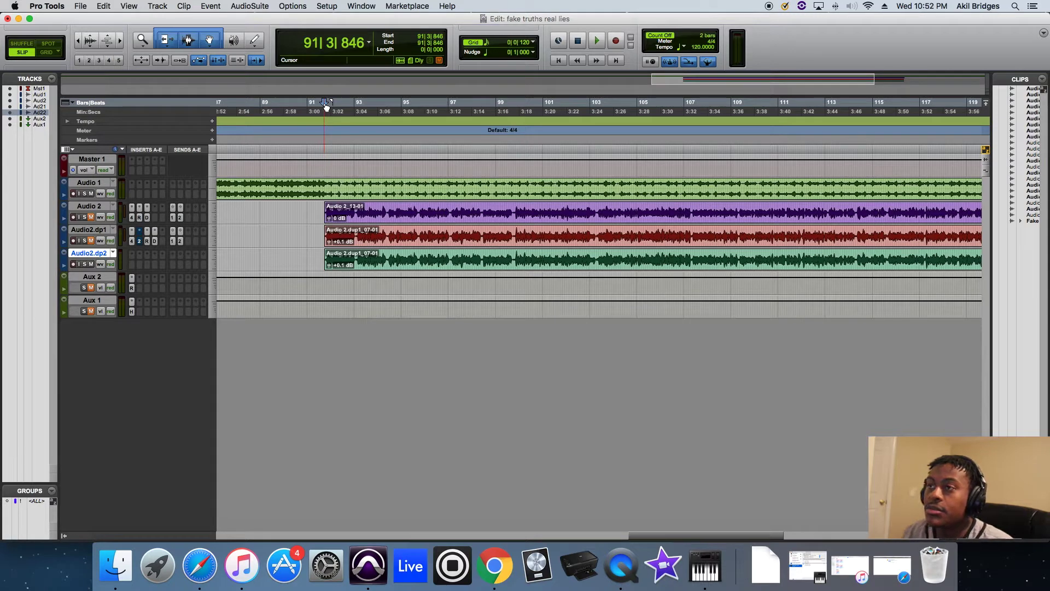
key("space")
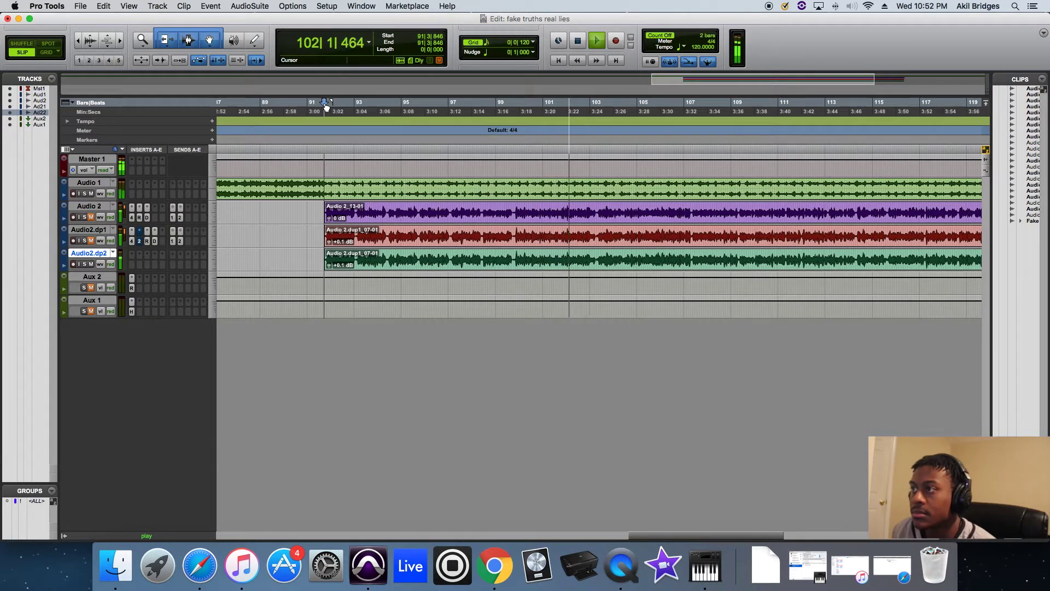
key("space")
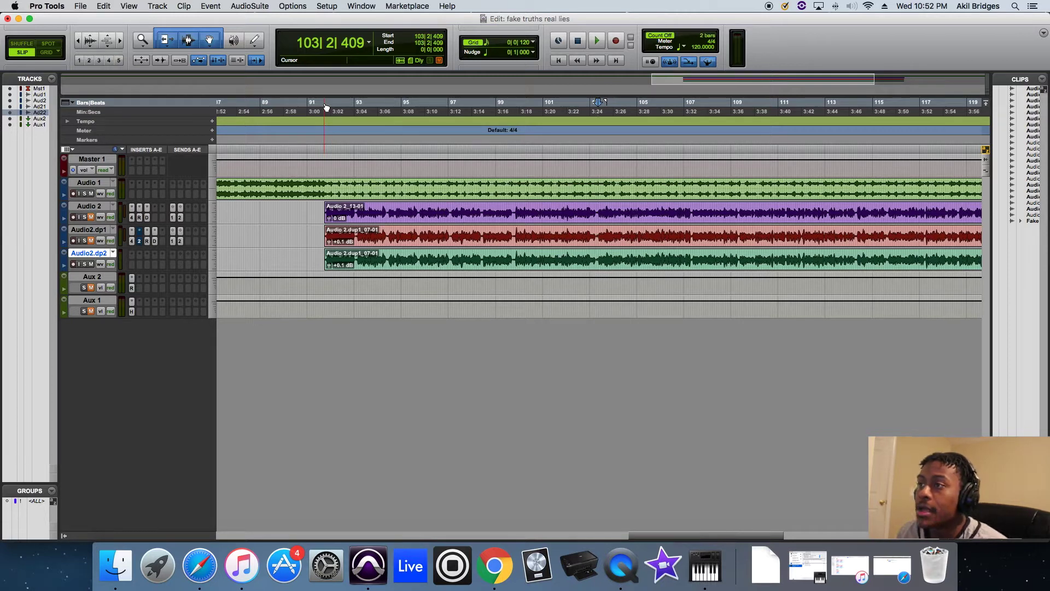
Step: Insert the VEQ4 (mono) equalizer in the first insert slot of the Audio 2.dup2 track
left_click(133, 265)
mouse_move(160, 287)
mouse_move(208, 289)
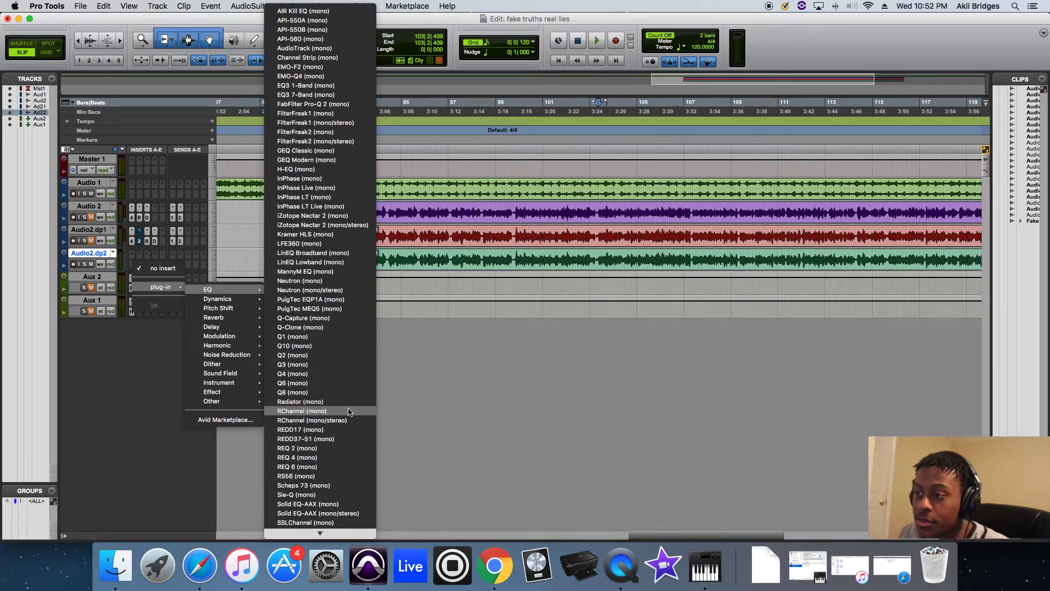
mouse_move(308, 534)
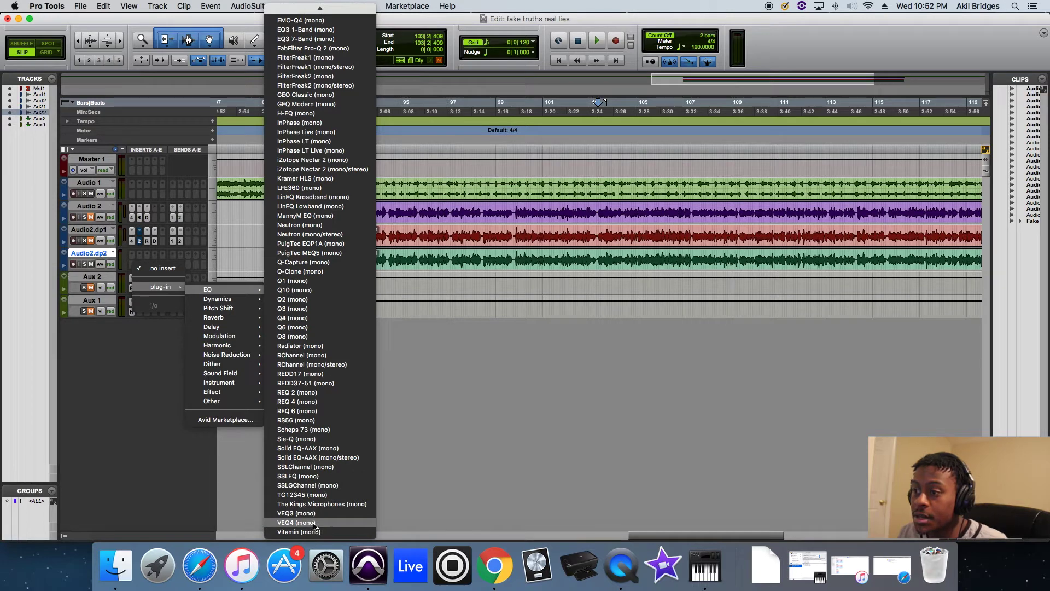
left_click(296, 522)
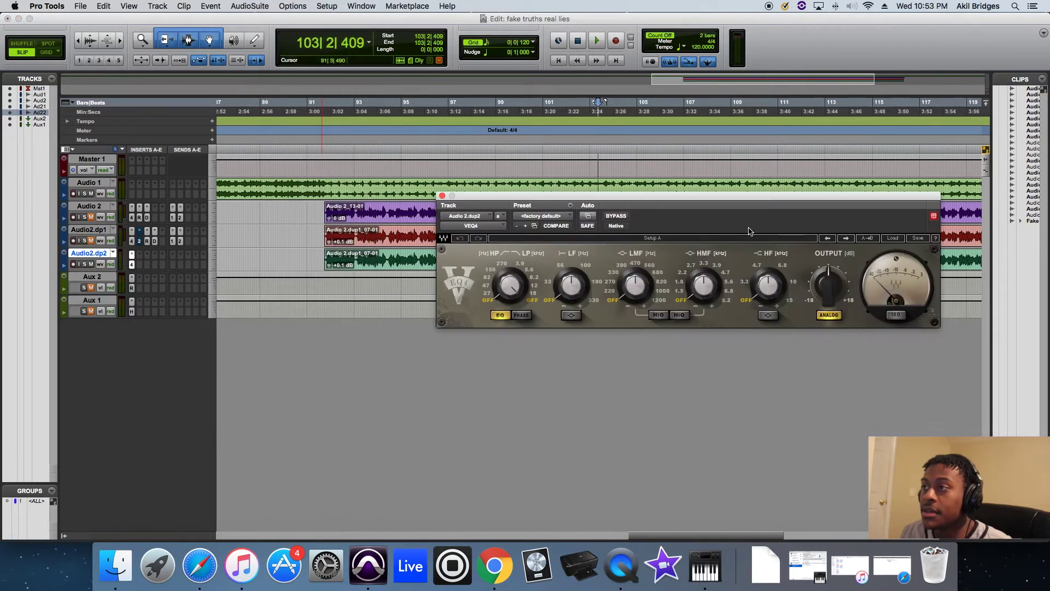
left_click_drag(793, 197, 522, 112)
Step: Load the Lead Vocal factory preset in VEQ4 and switch its analog modelling off
left_click(559, 231)
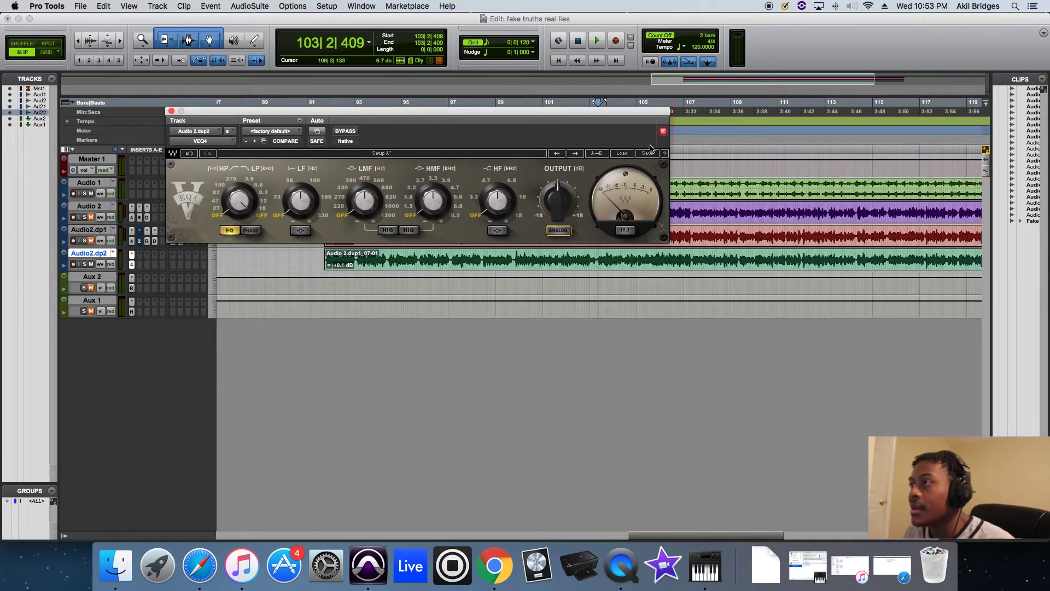
left_click(624, 154)
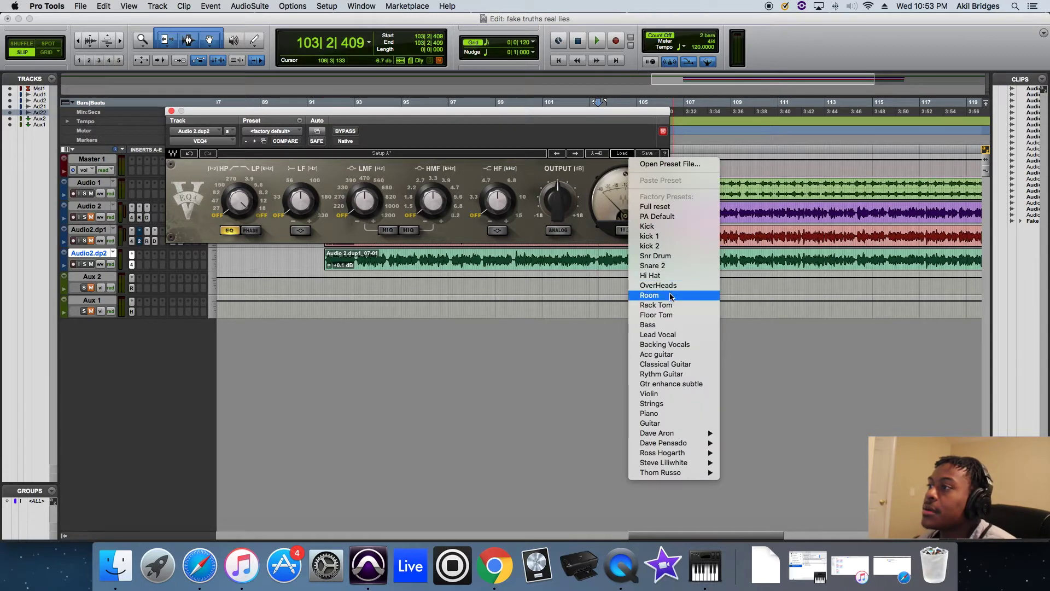
left_click(670, 338)
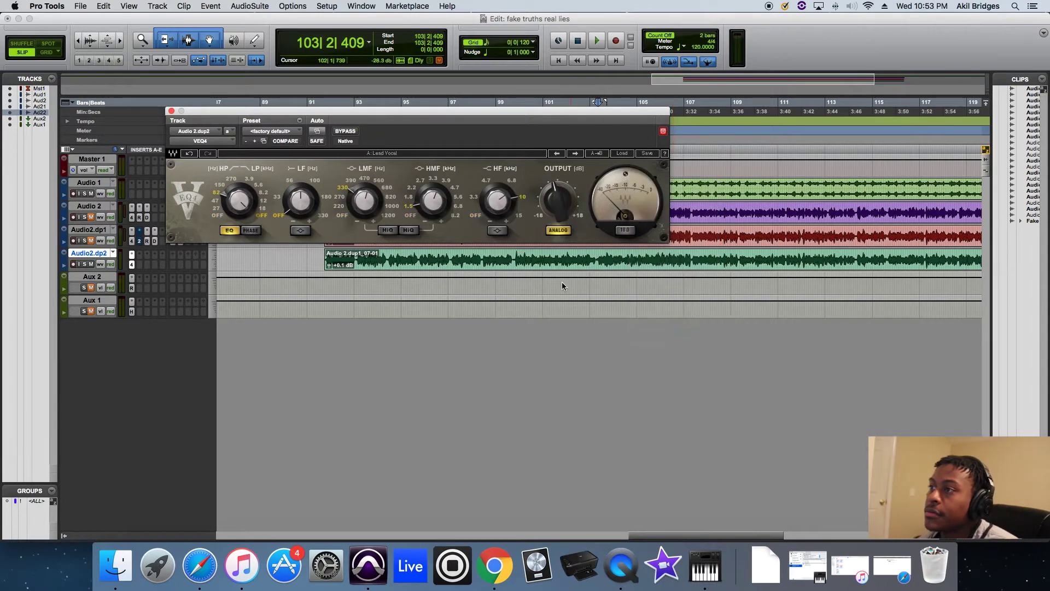
left_click(557, 231)
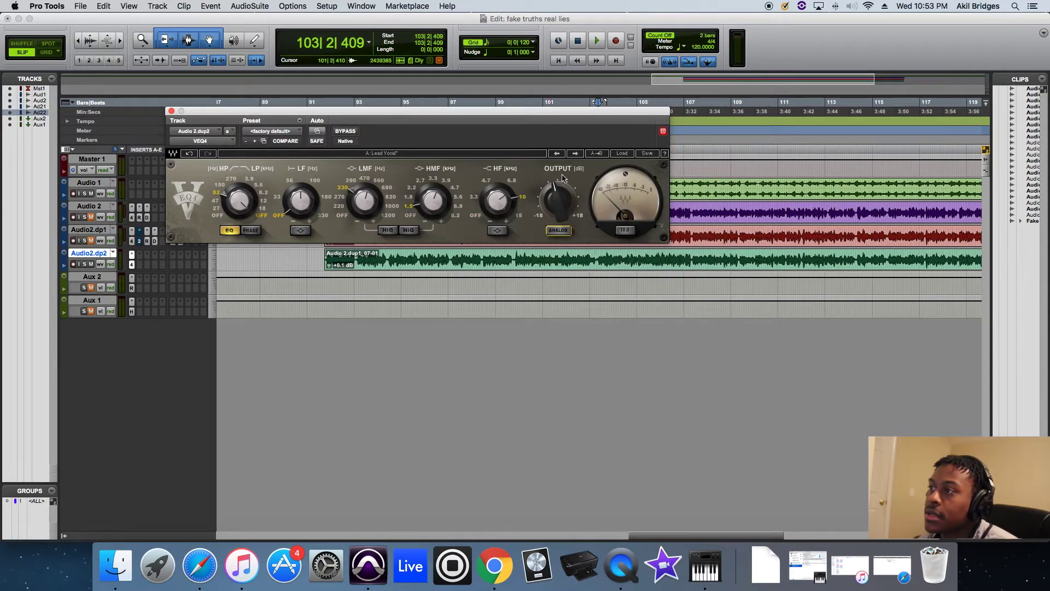
Step: Play the vocal from about bar 91 while adjusting VEQ4's HF gain and cutting its LMF gain, and close the plug-in
left_click(502, 207)
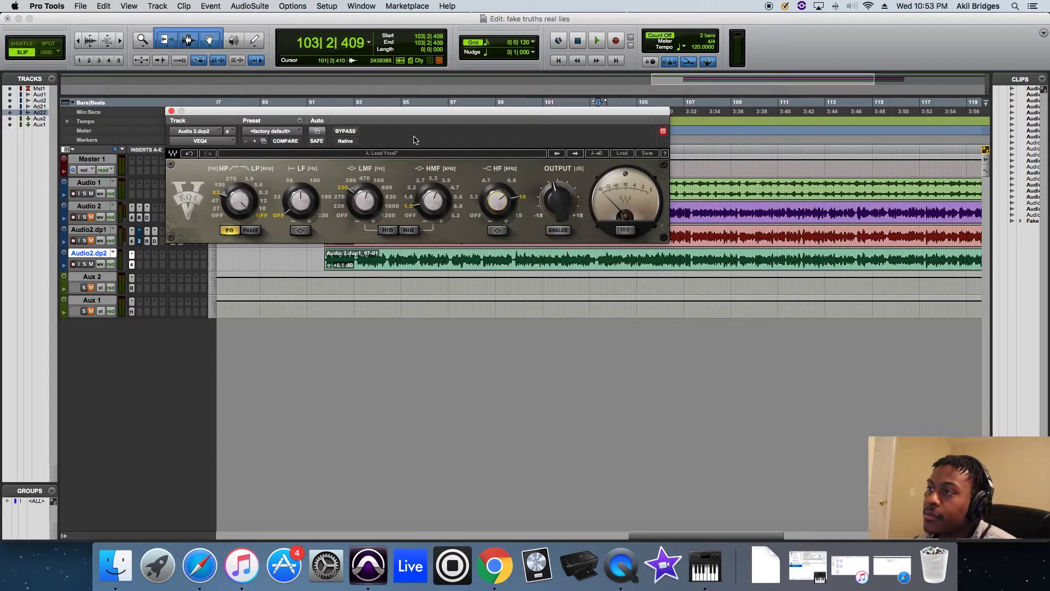
left_click_drag(403, 111, 607, 130)
left_click(330, 108)
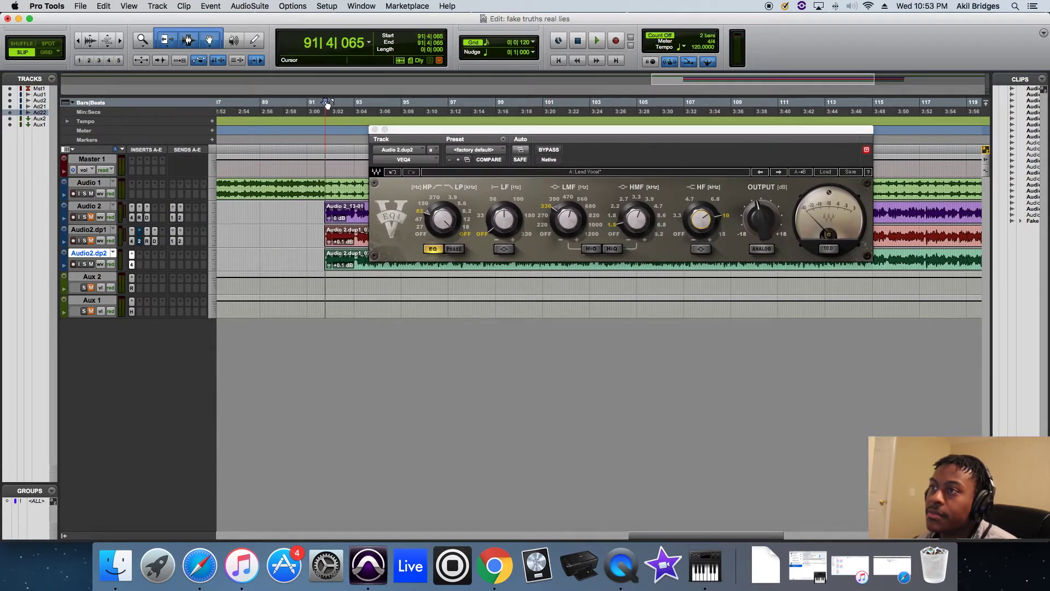
key("space")
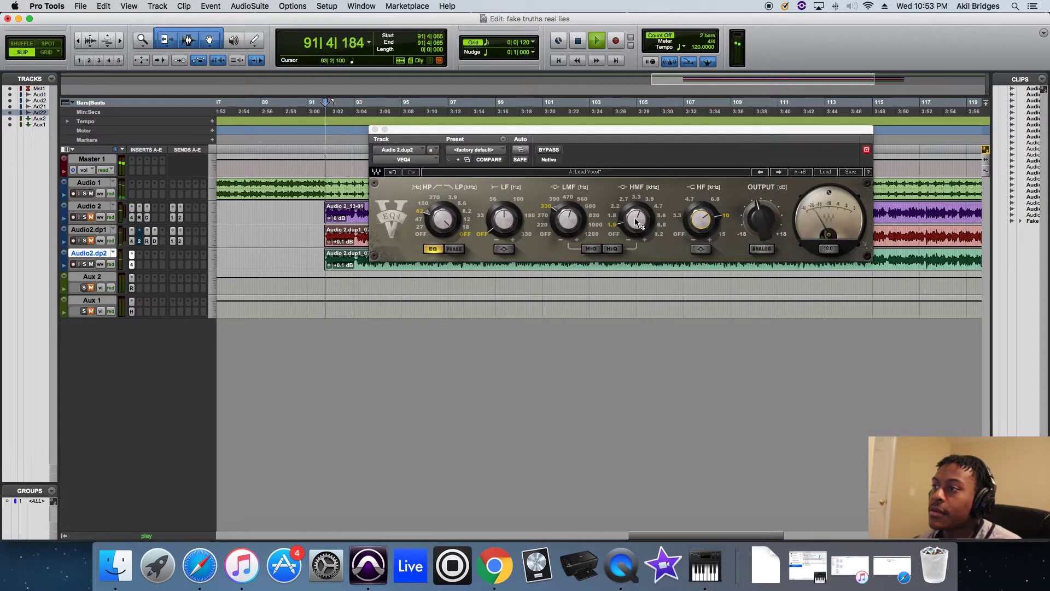
left_click(704, 221)
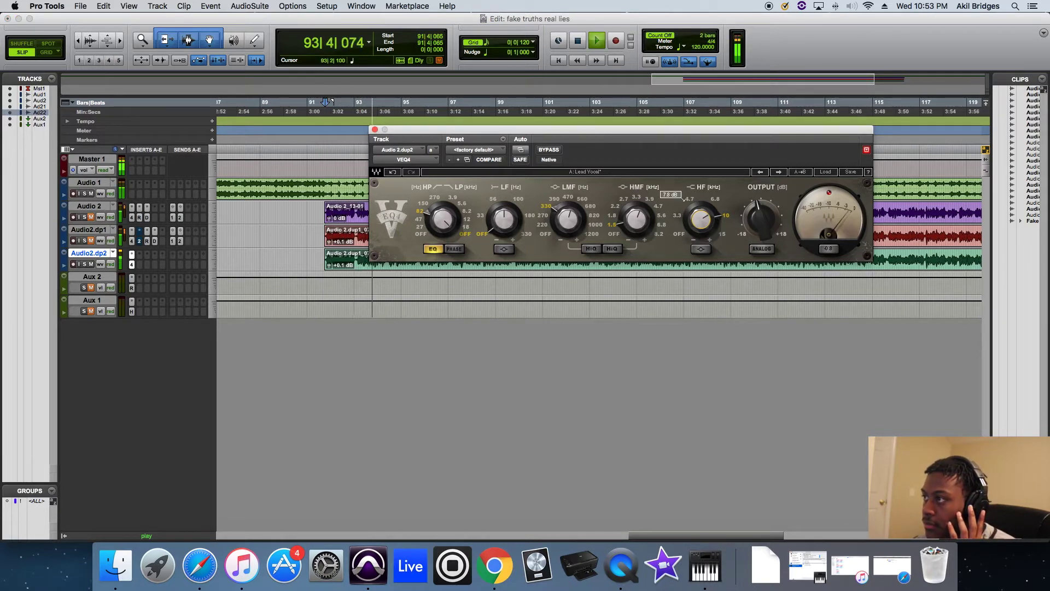
left_click(571, 219)
left_click_drag(568, 219, 568, 230)
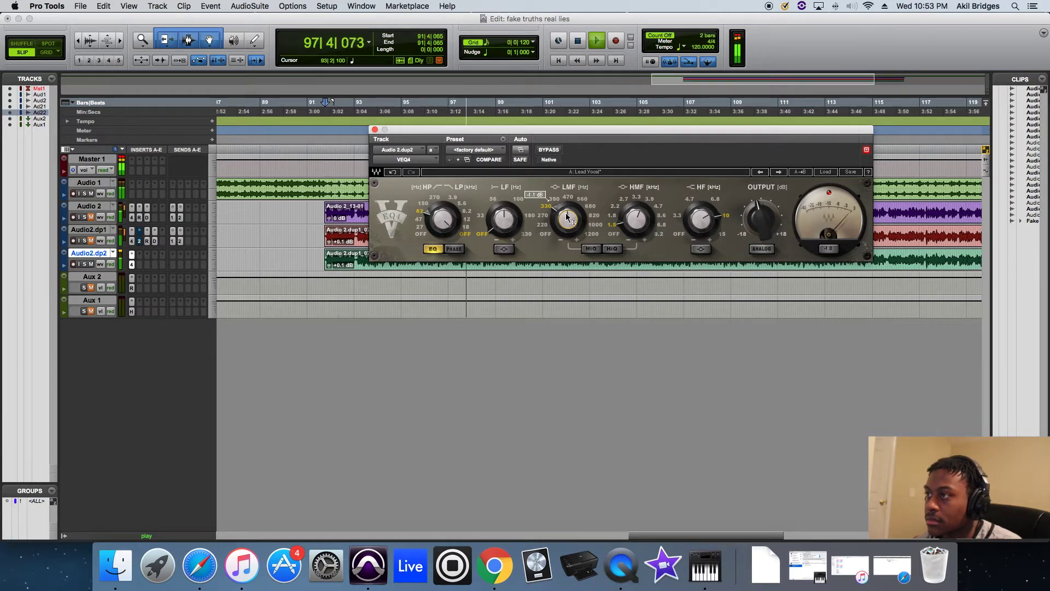
key("space")
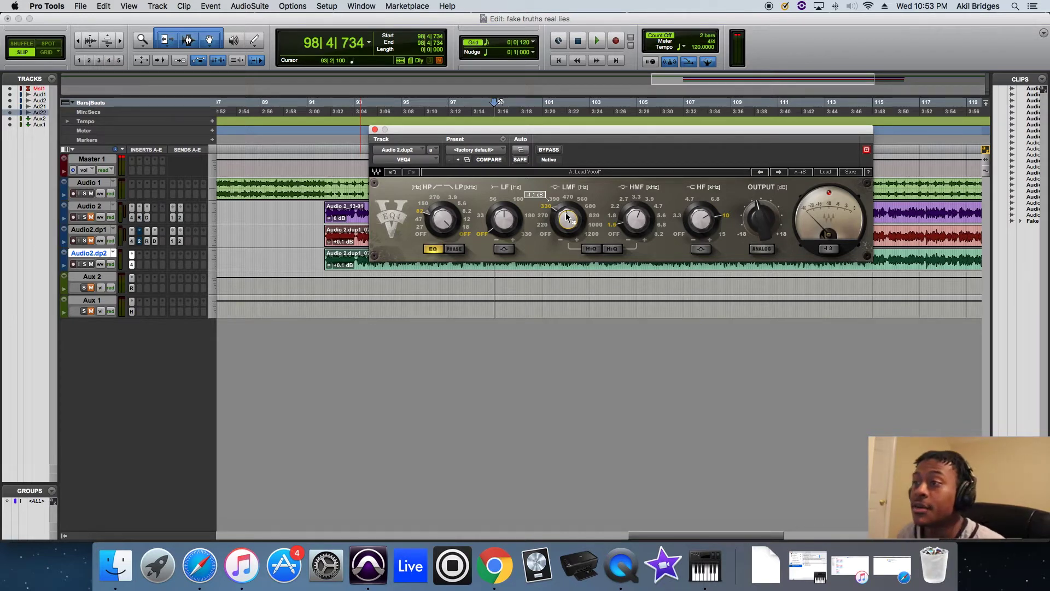
left_click(373, 131)
Step: Replay the vocal from about bar 91 and compare the VEQ4 sound with the equalizer bypassed and active
left_click(332, 107)
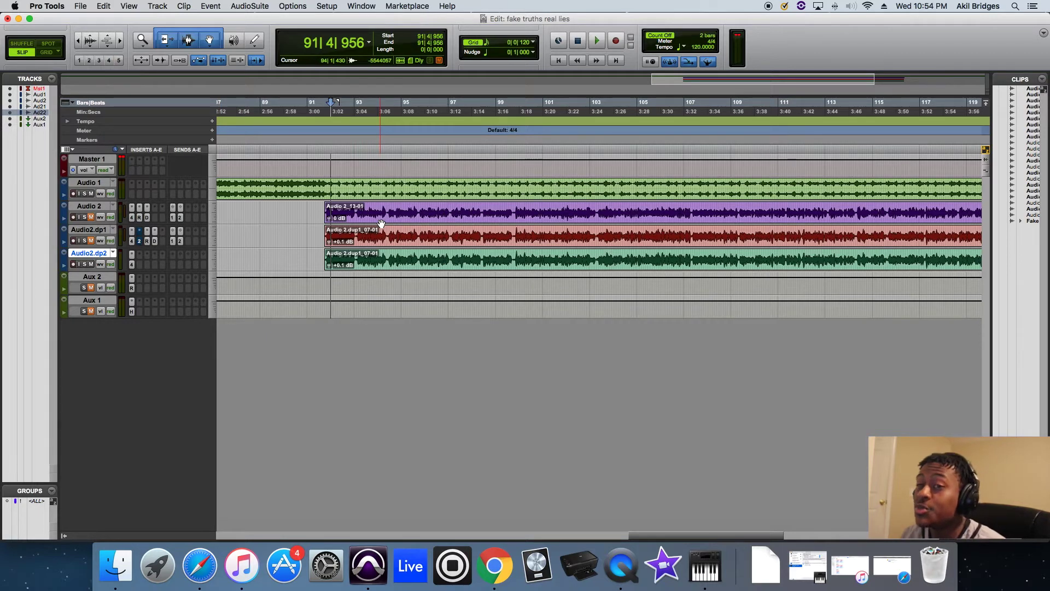
key("space")
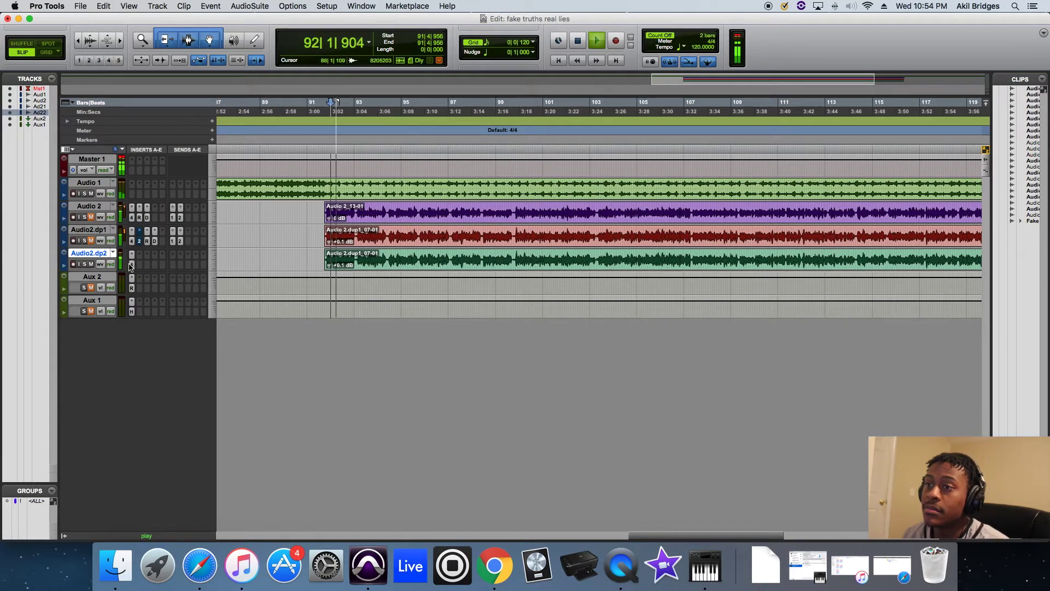
left_click(132, 264)
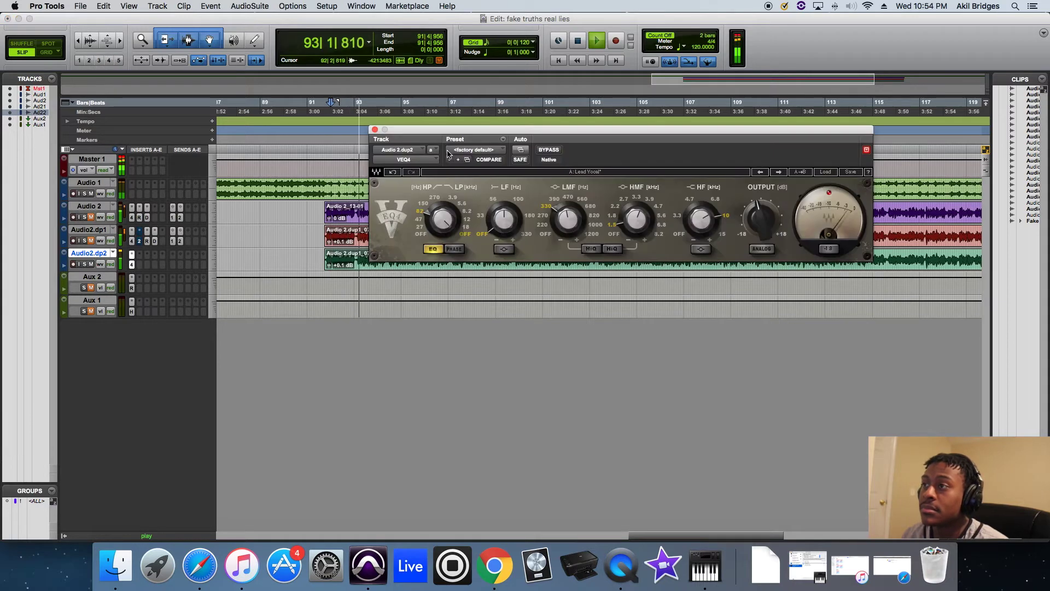
left_click(546, 151)
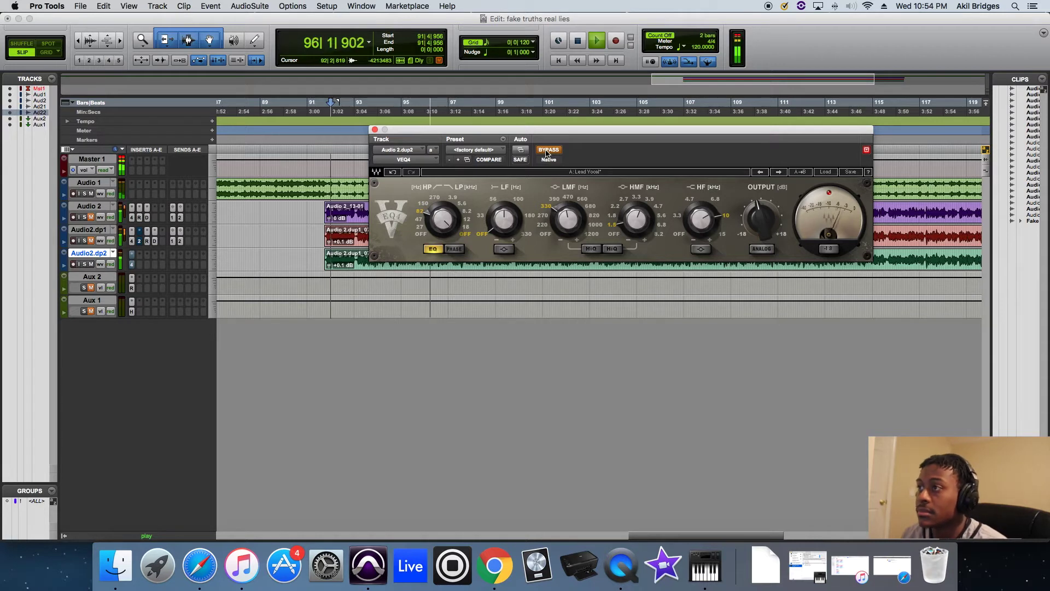
left_click(546, 151)
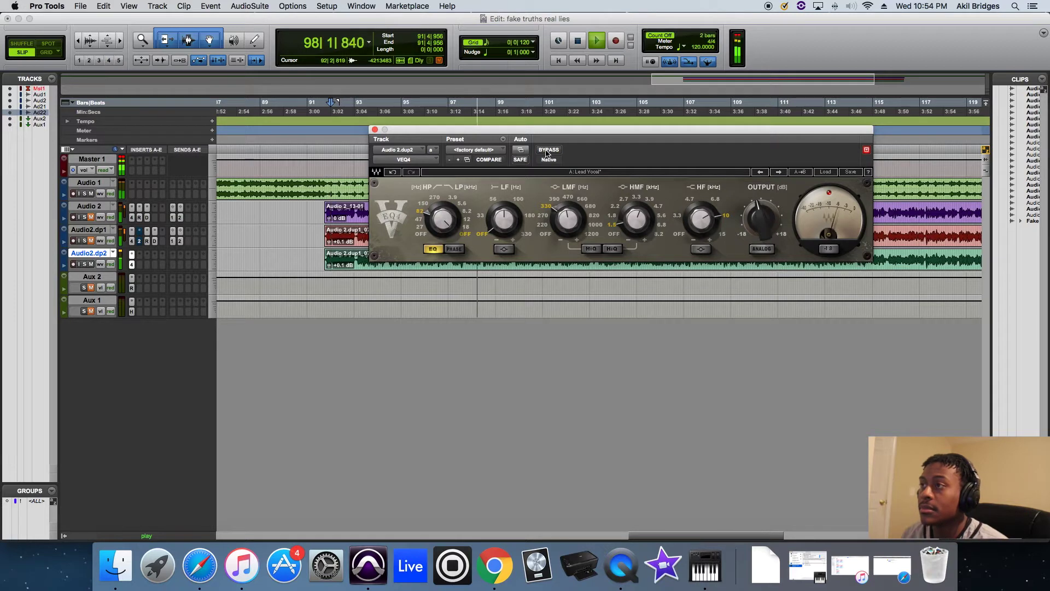
key("space")
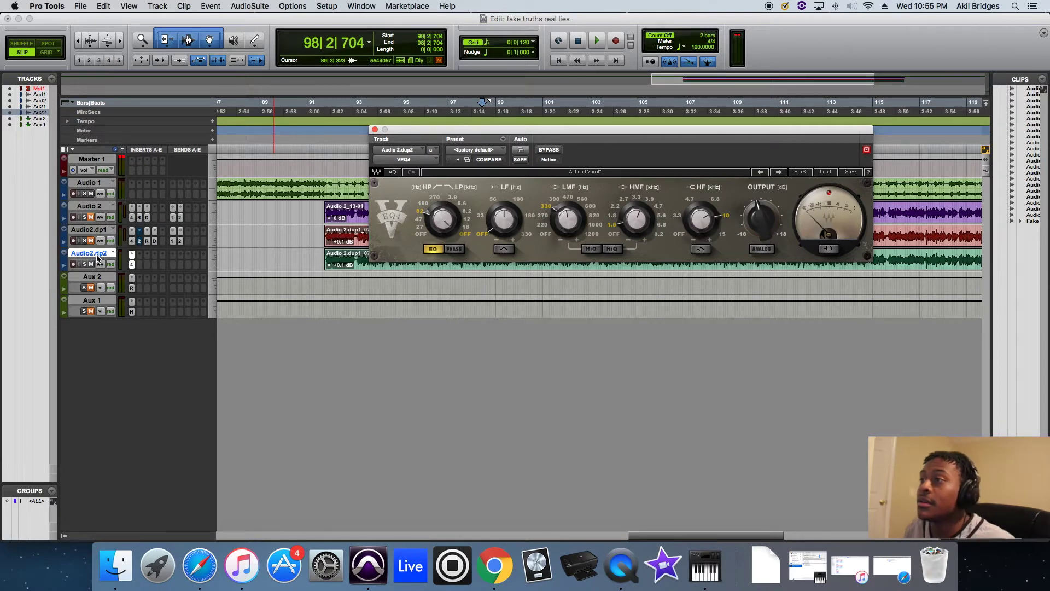
Step: Fine-tune the LMF cut in VEQ4, play the vocal onward from bar 98 to check it, and close the plug-in
mouse_move(569, 220)
left_click_drag(568, 221, 569, 222)
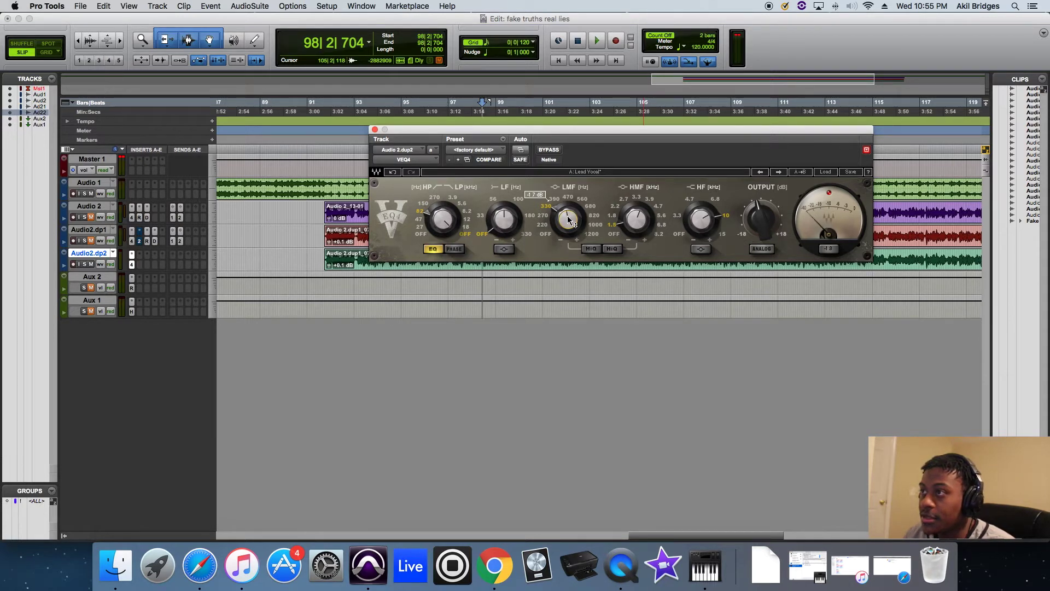
key("space")
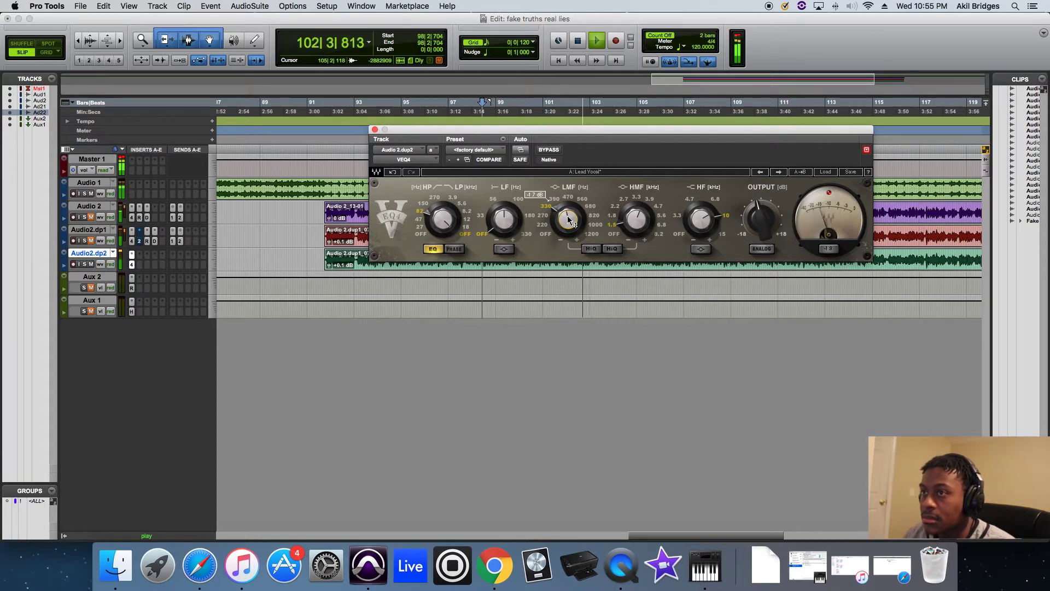
key("space")
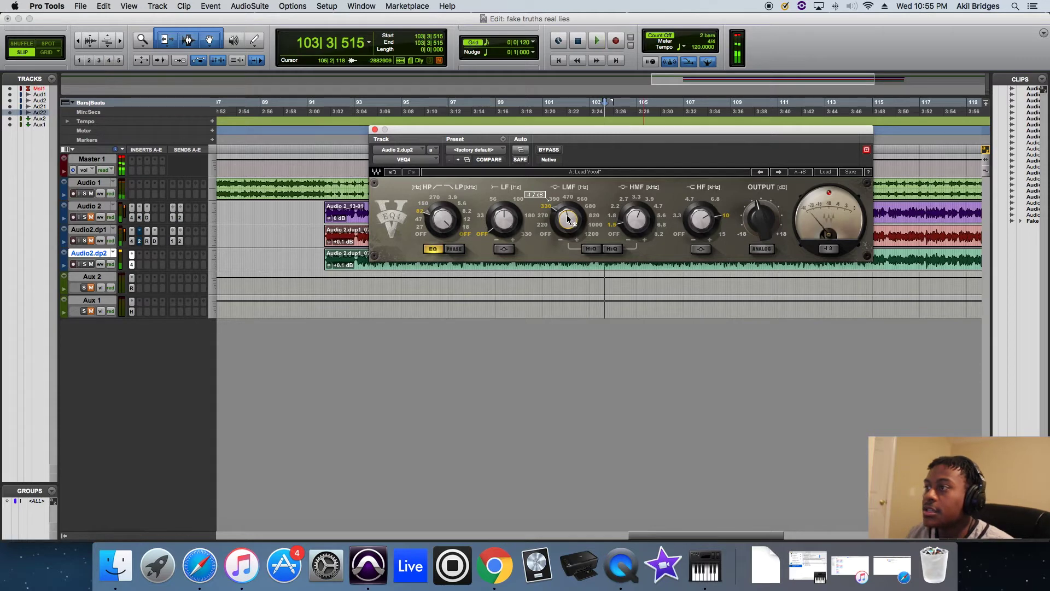
left_click(374, 130)
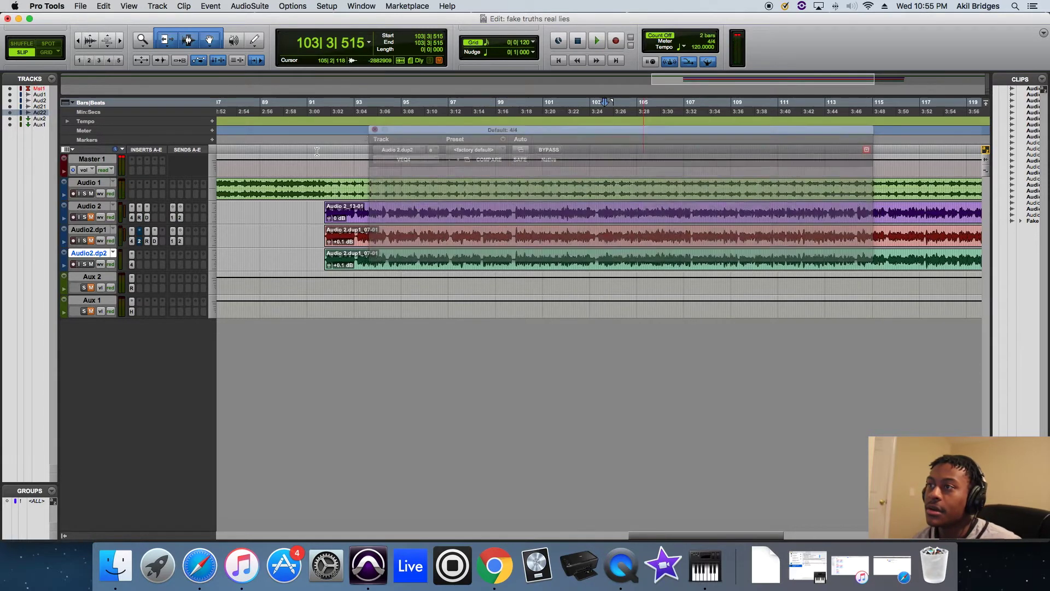
Step: Insert the CLA-2A (mono) compressor in the second insert slot of the Audio 2.dup2 track
left_click(140, 269)
mouse_move(168, 287)
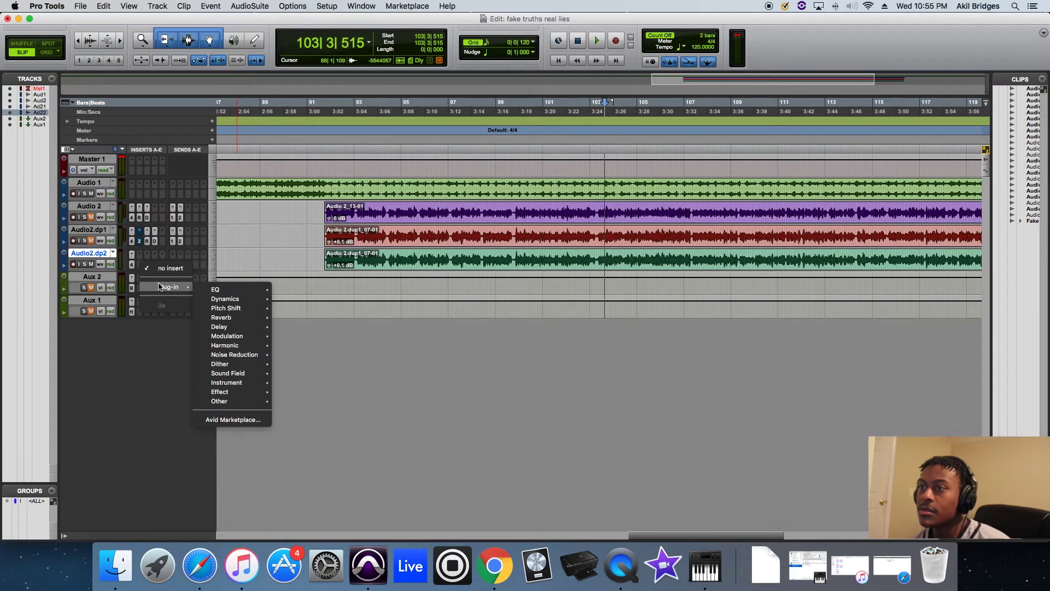
mouse_move(230, 299)
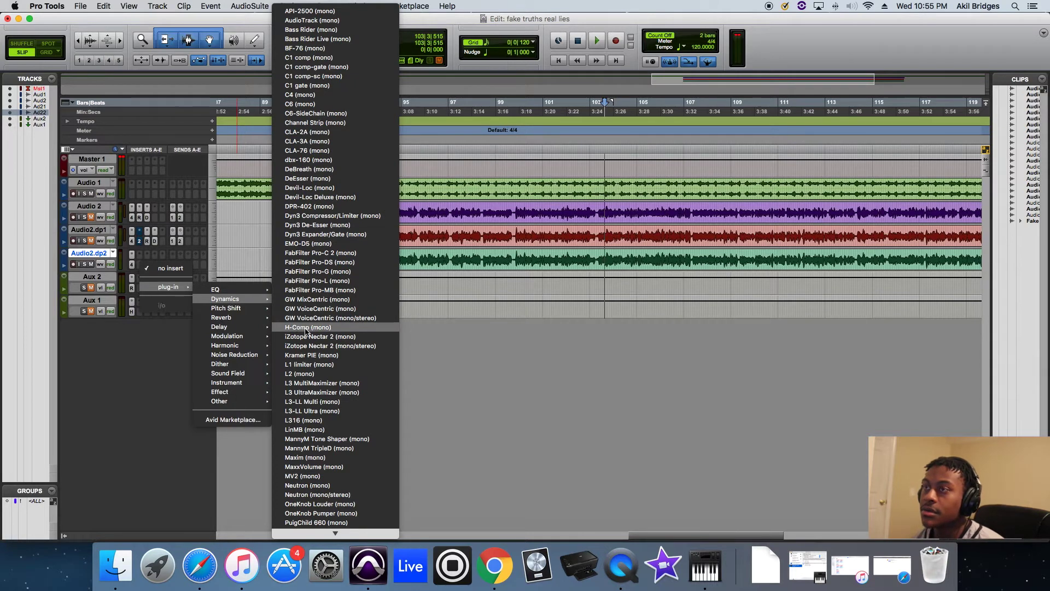
left_click(315, 132)
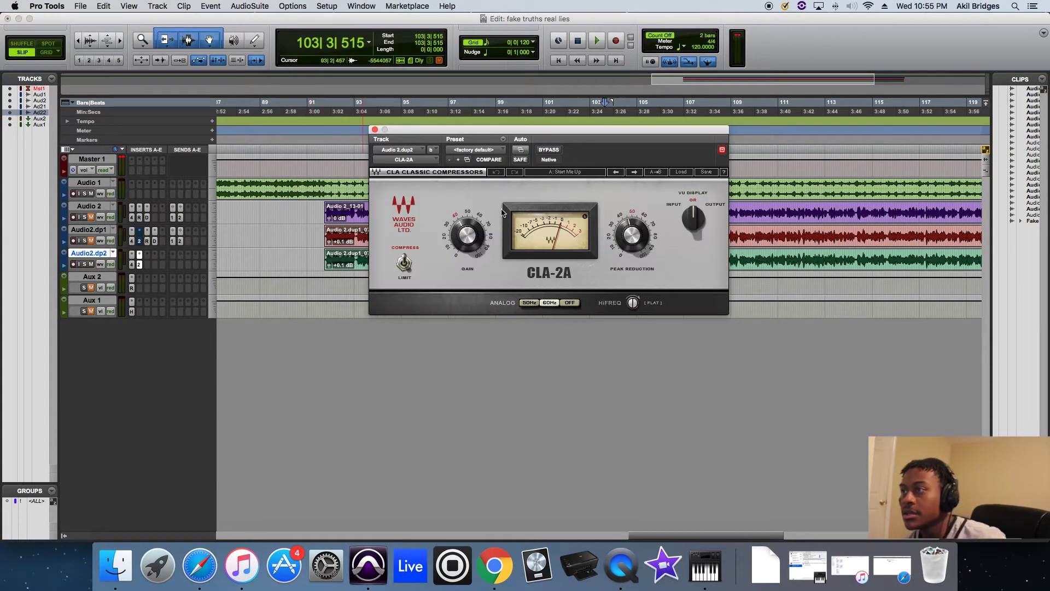
Step: Switch the CLA-2A's analog setting off and set its peak reduction to about 46
left_click(569, 304)
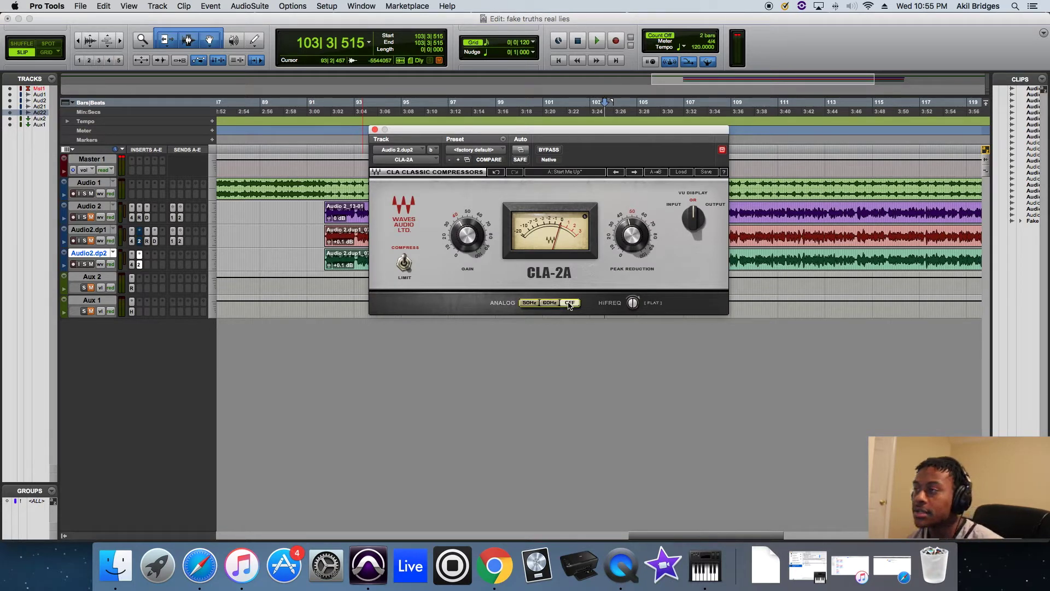
left_click_drag(634, 245, 632, 241)
left_click(632, 241)
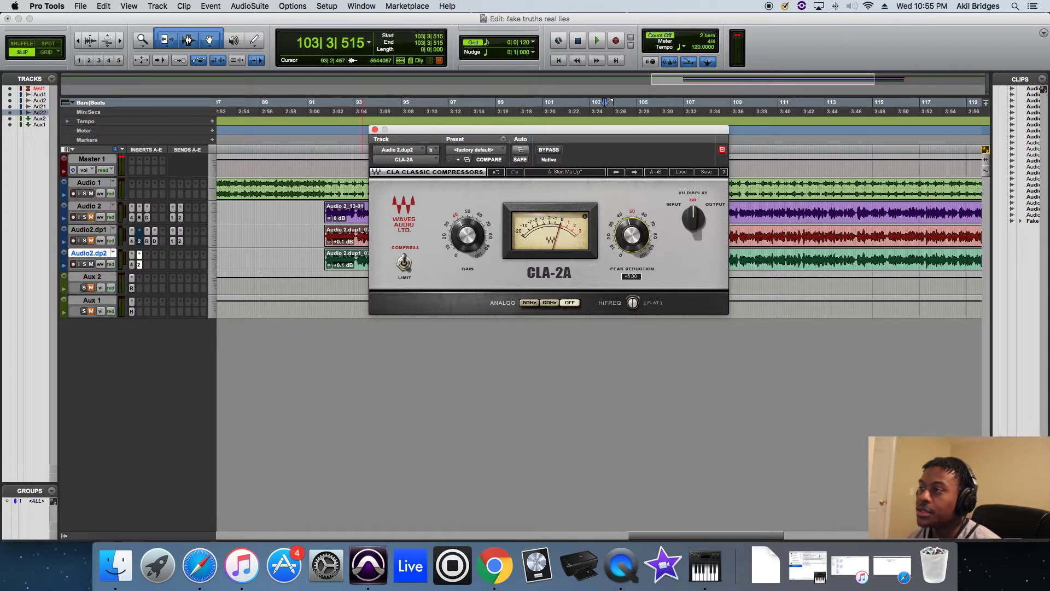
Step: Play the vocal from about bar 91 and fine-tune the CLA-2A's peak reduction to about 45
left_click(328, 106)
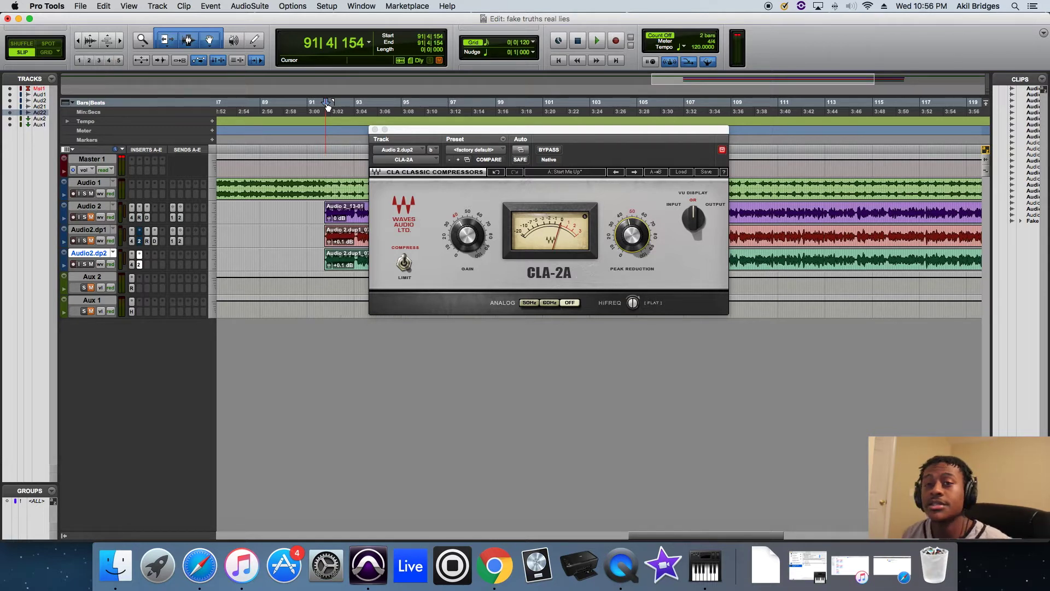
key("space")
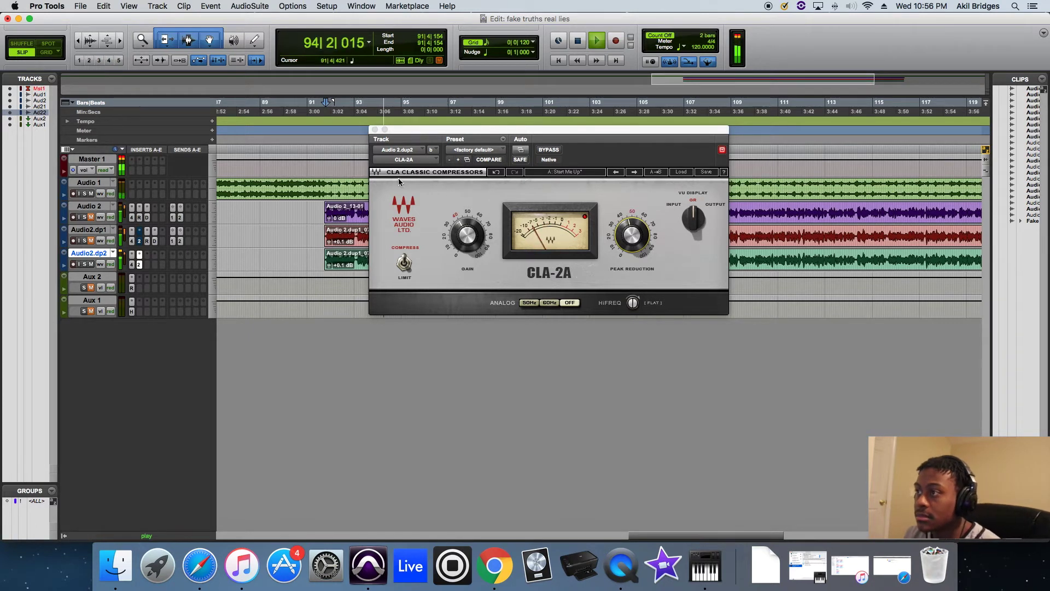
left_click(635, 233)
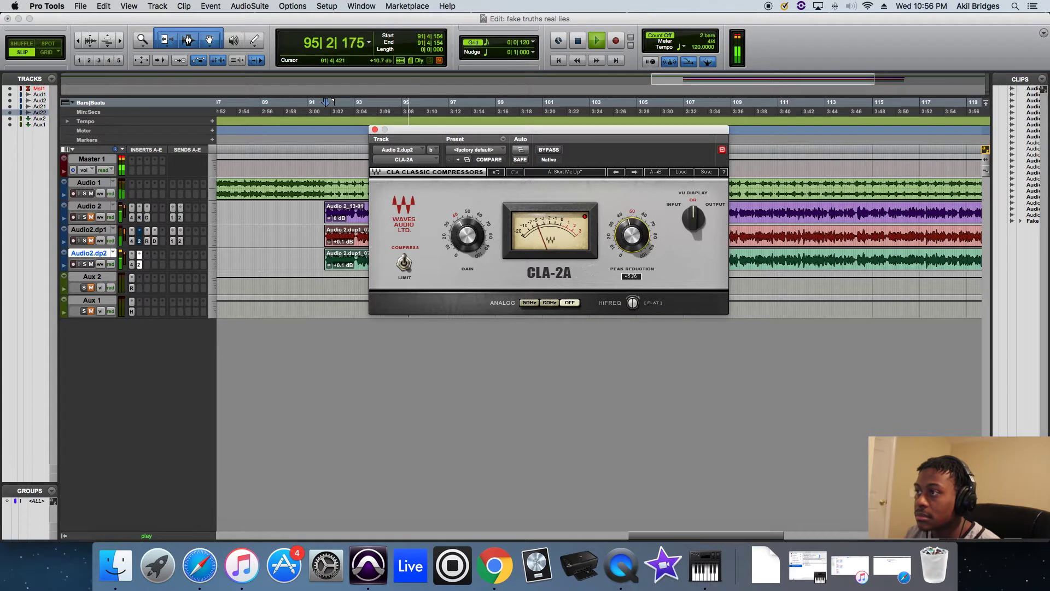
left_click_drag(634, 232, 635, 235)
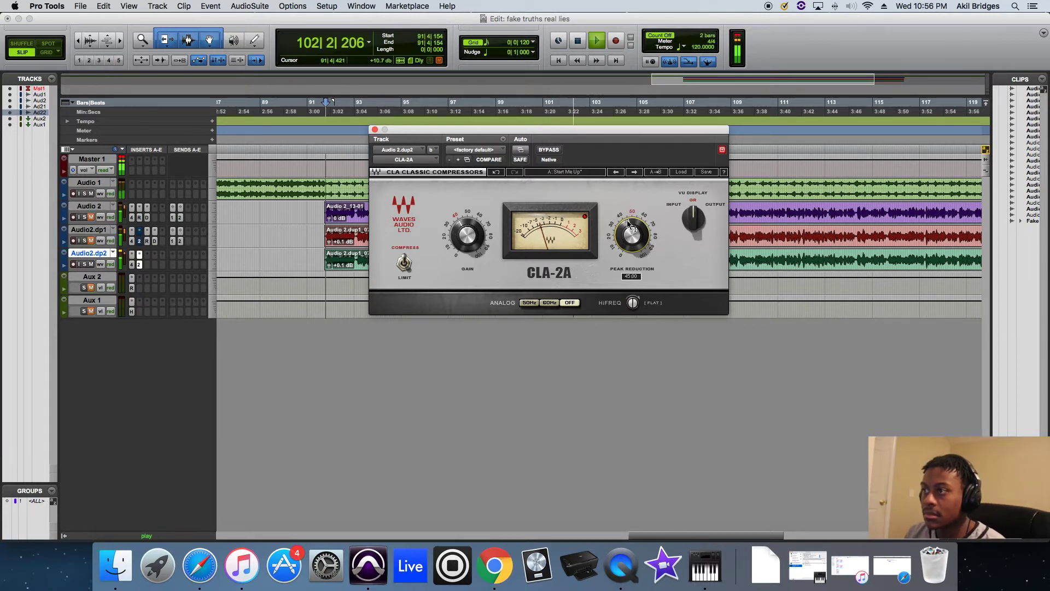
Step: Stop playback, close the CLA-2A, and insert the CLA-76 (mono) compressor in the third insert slot of the Audio 2.dup2 track
key("space")
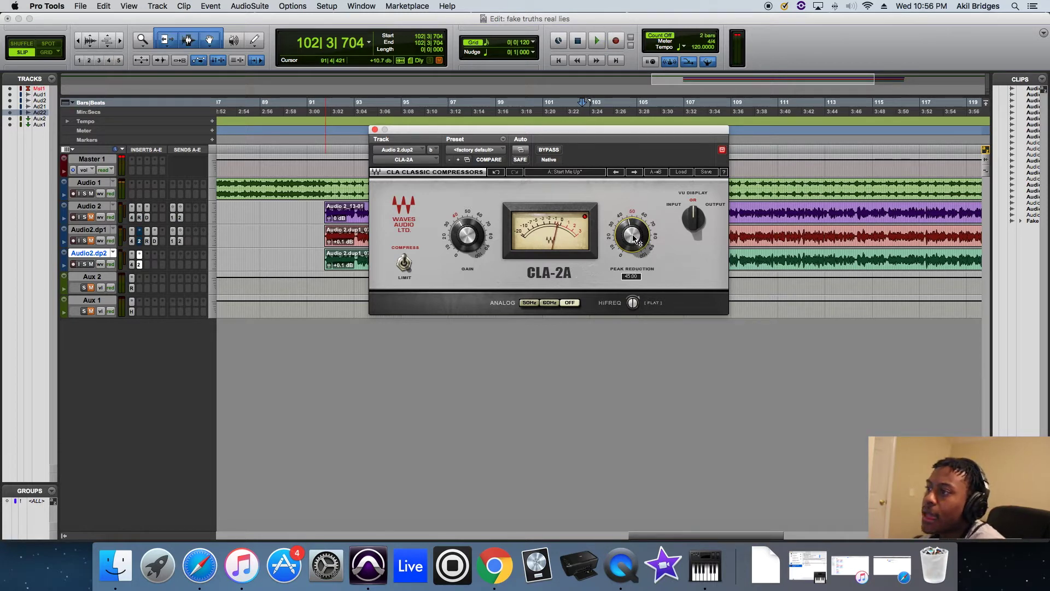
left_click(375, 131)
left_click(151, 266)
mouse_move(176, 286)
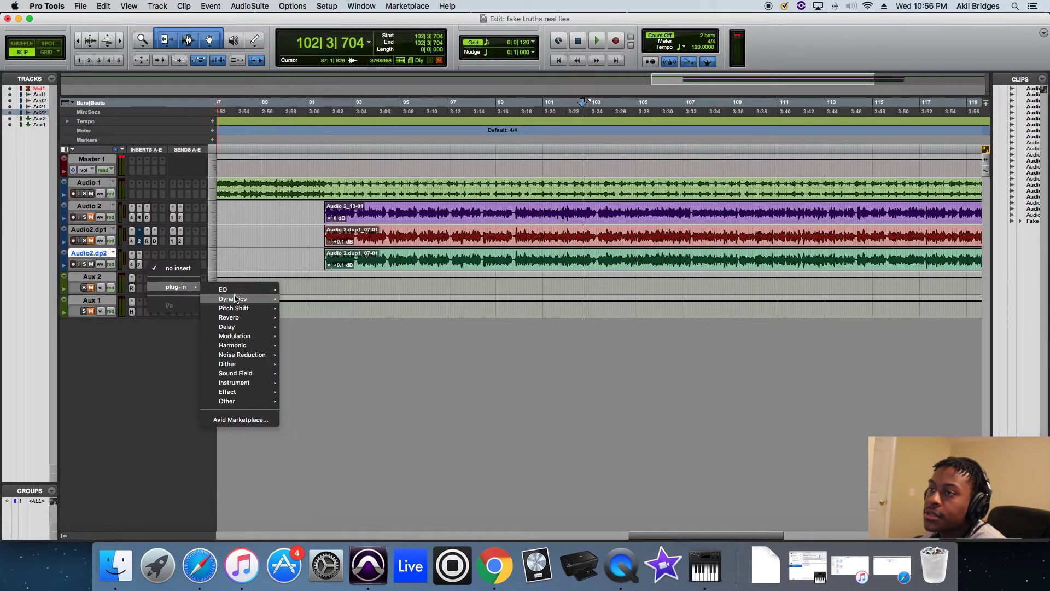
mouse_move(234, 298)
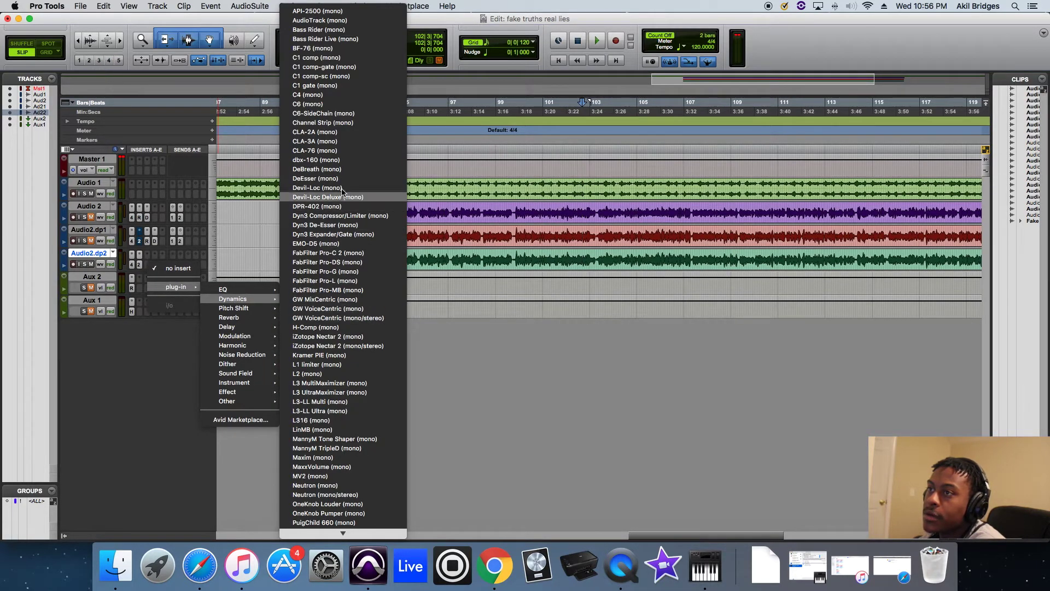
left_click(327, 151)
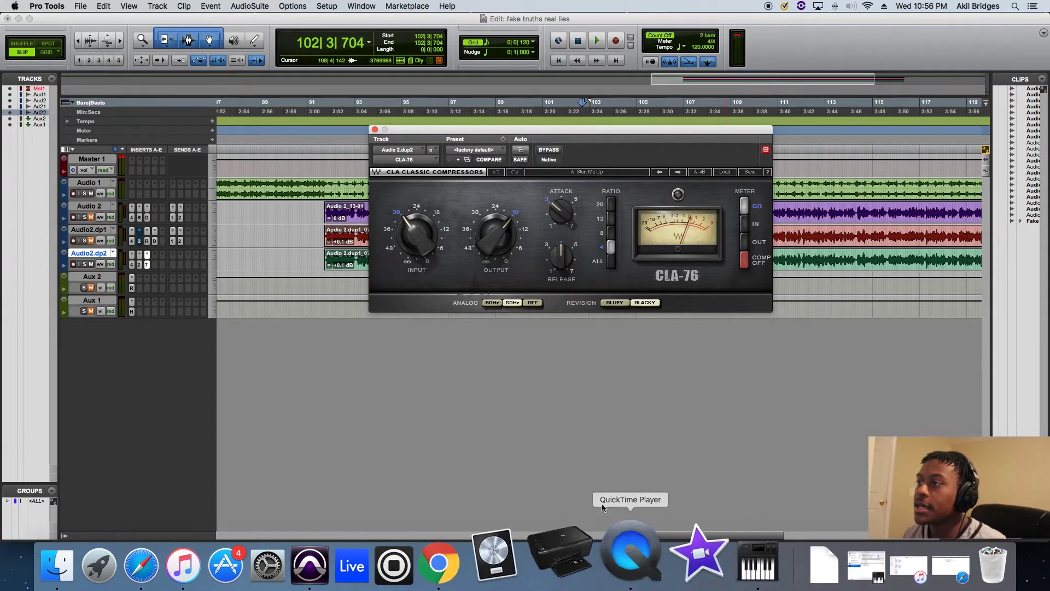
Step: Try the CLA-76's 60 Hz and 50 Hz analog settings and leave the analog option off
left_click(534, 304)
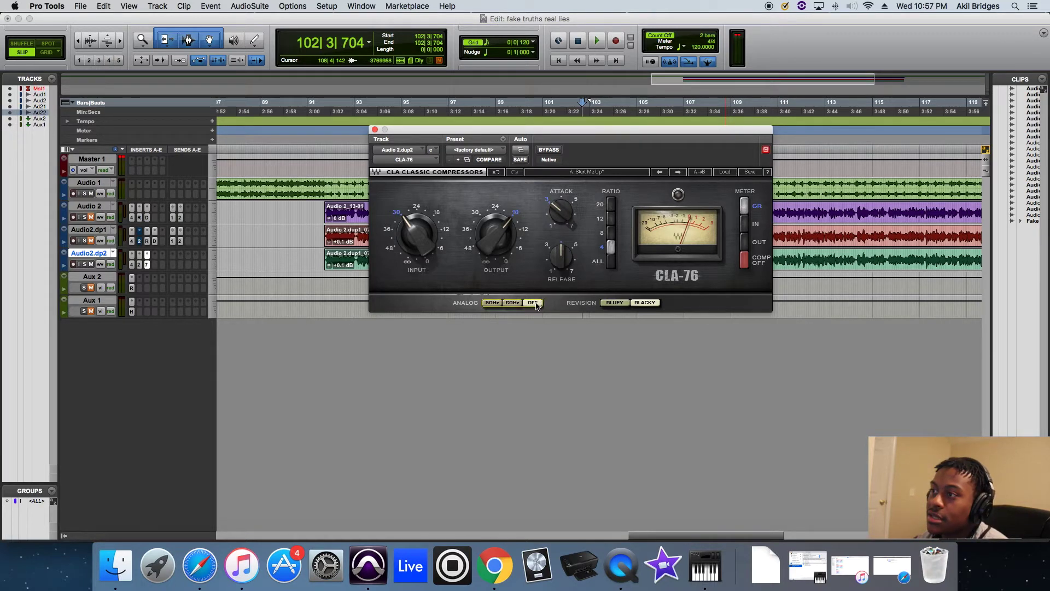
left_click(512, 306)
left_click(492, 304)
left_click(512, 304)
left_click(533, 304)
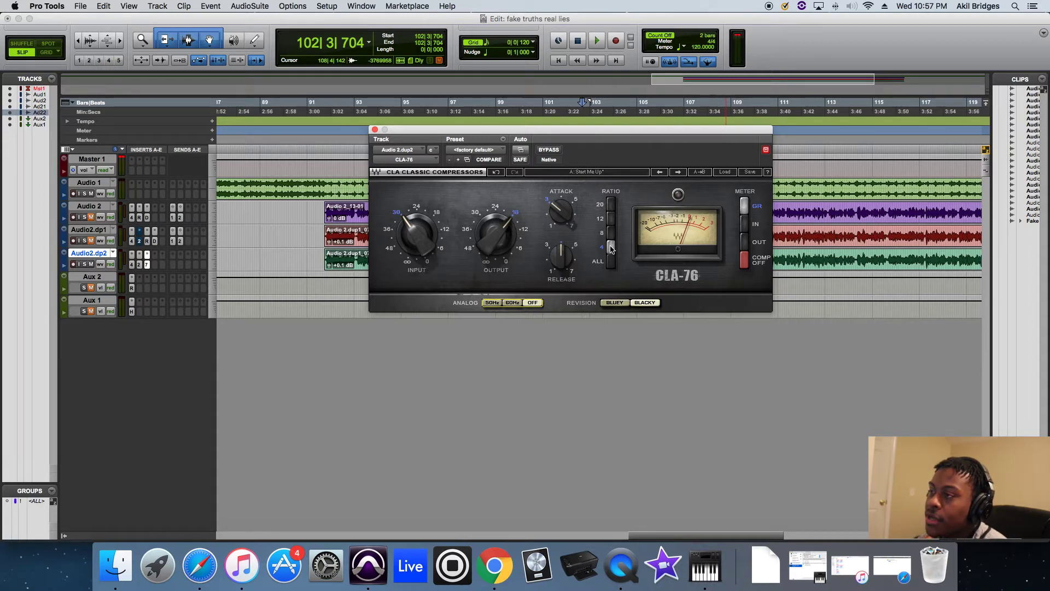
Step: Raise the CLA-76's release to near 7 while playing the vocal from about bar 93
left_click(560, 255)
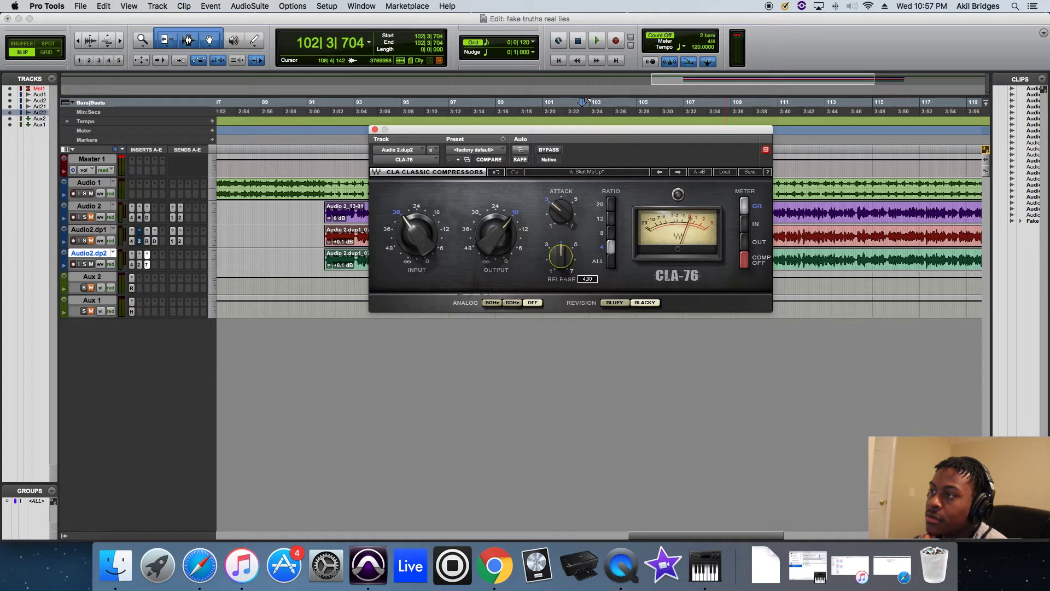
left_click_drag(561, 255, 564, 267)
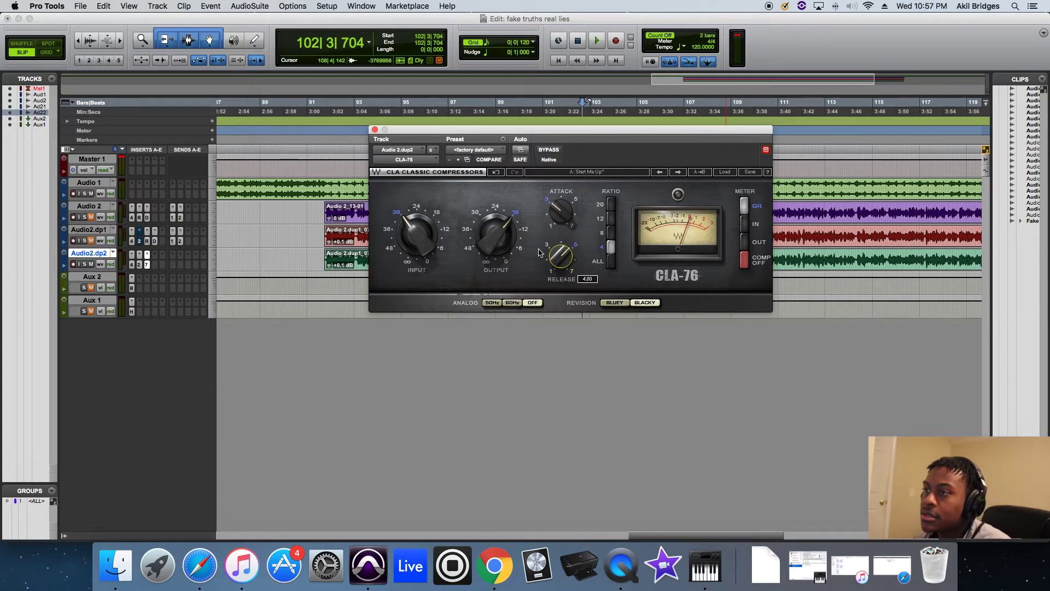
left_click(366, 113)
key("space")
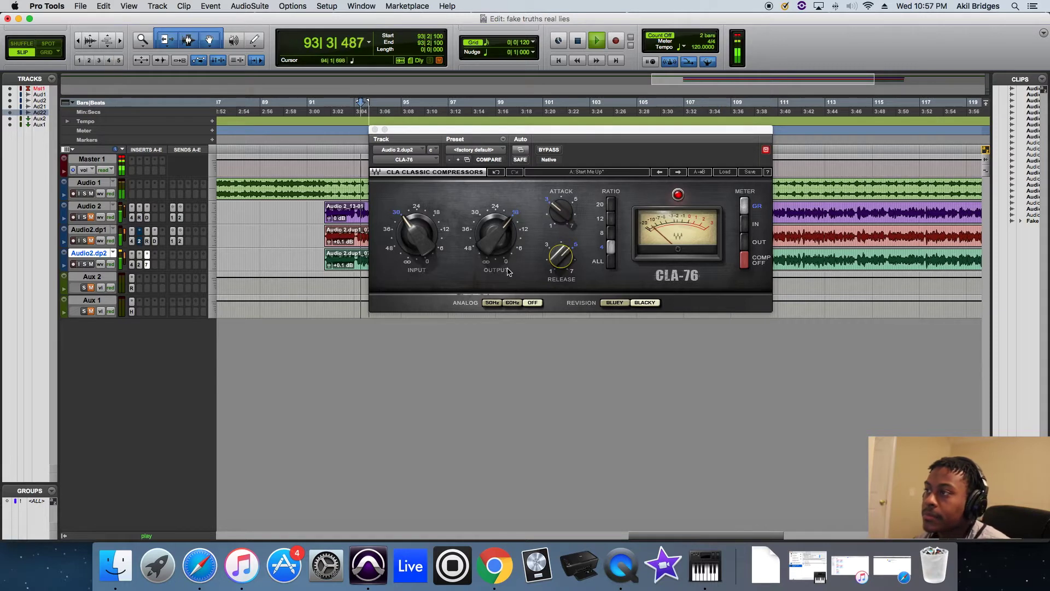
mouse_move(554, 267)
left_mouse_down()
mouse_move(556, 279)
mouse_move(559, 267)
left_mouse_up()
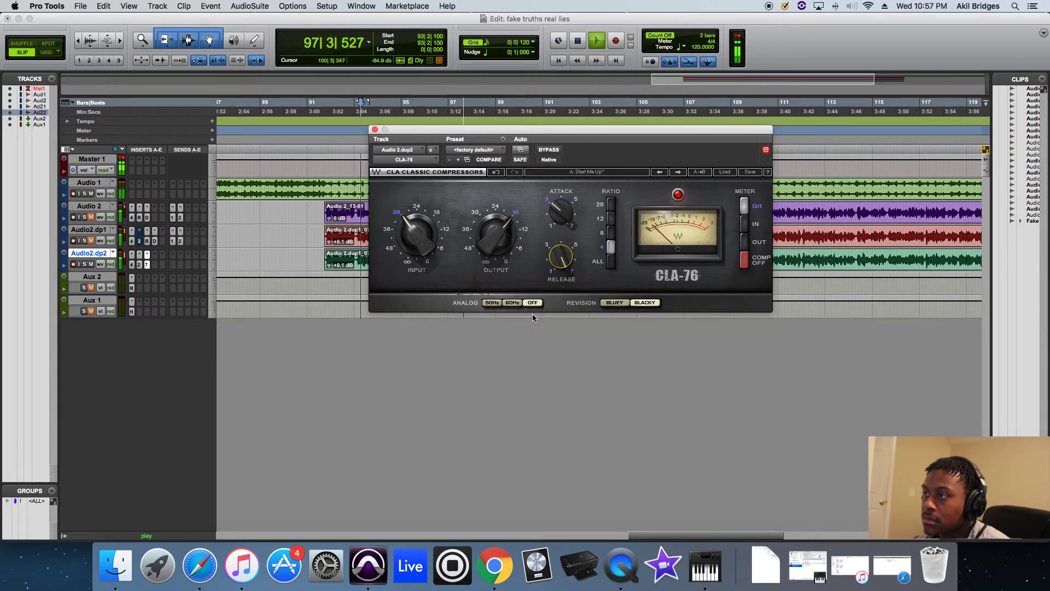
Step: Set the CLA-76's attack to about 2.9, close the plug-in, and check the vocal from about bar 111
left_click_drag(569, 208, 566, 215)
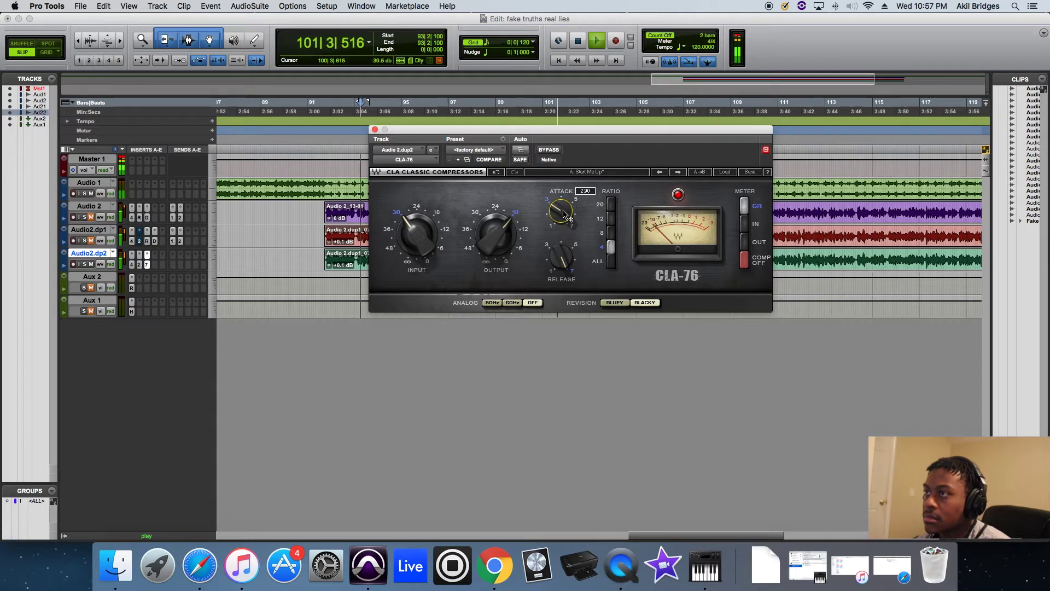
left_click(375, 130)
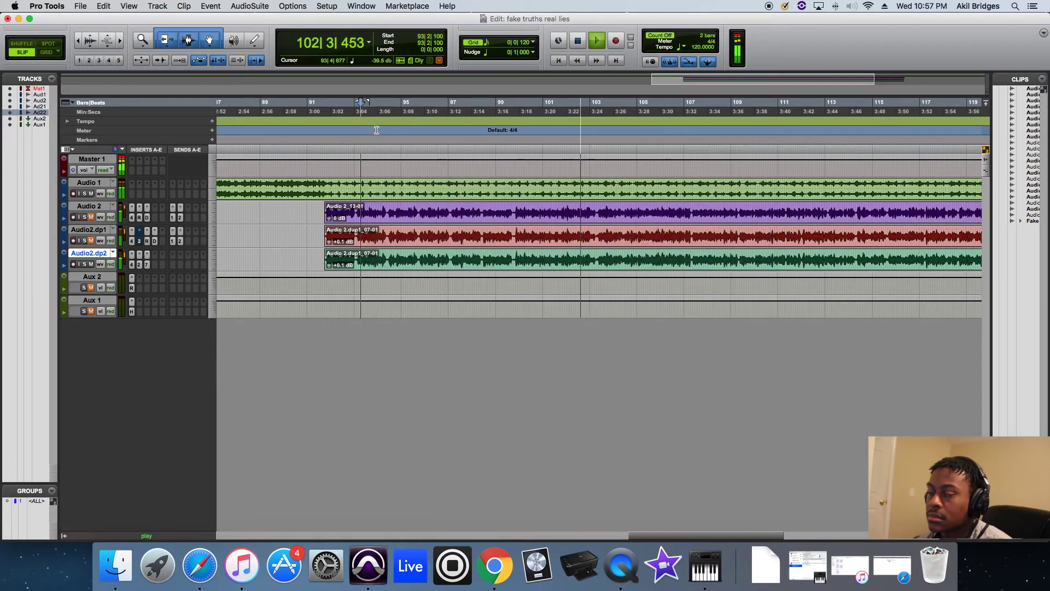
left_click(796, 113)
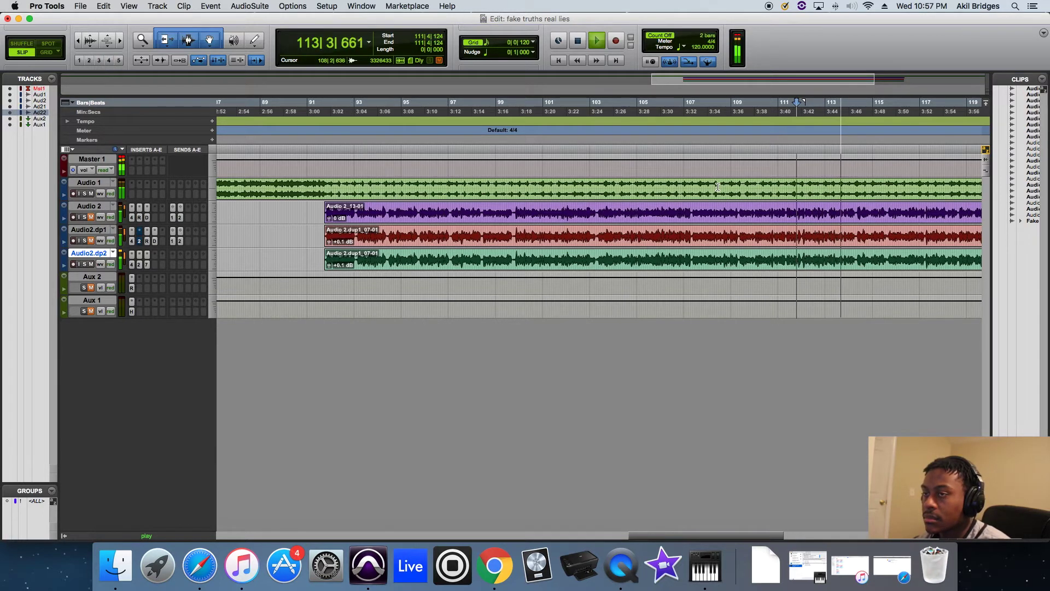
key("space")
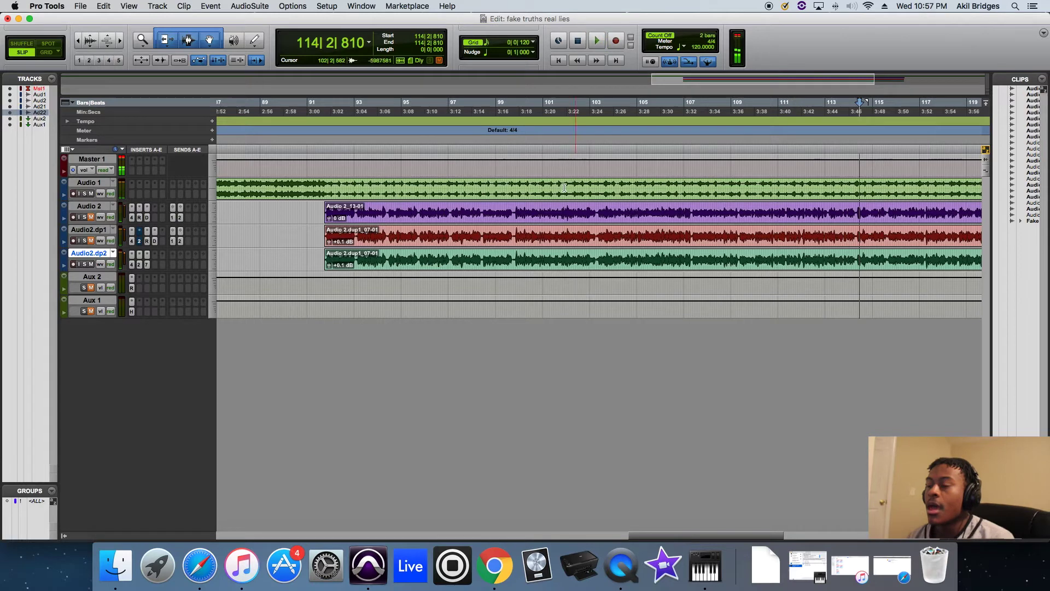
Step: Reopen the CLA-76, fine-tune its attack to about 2.77 while playing from about bar 92, and close the plug-in
left_click(386, 112)
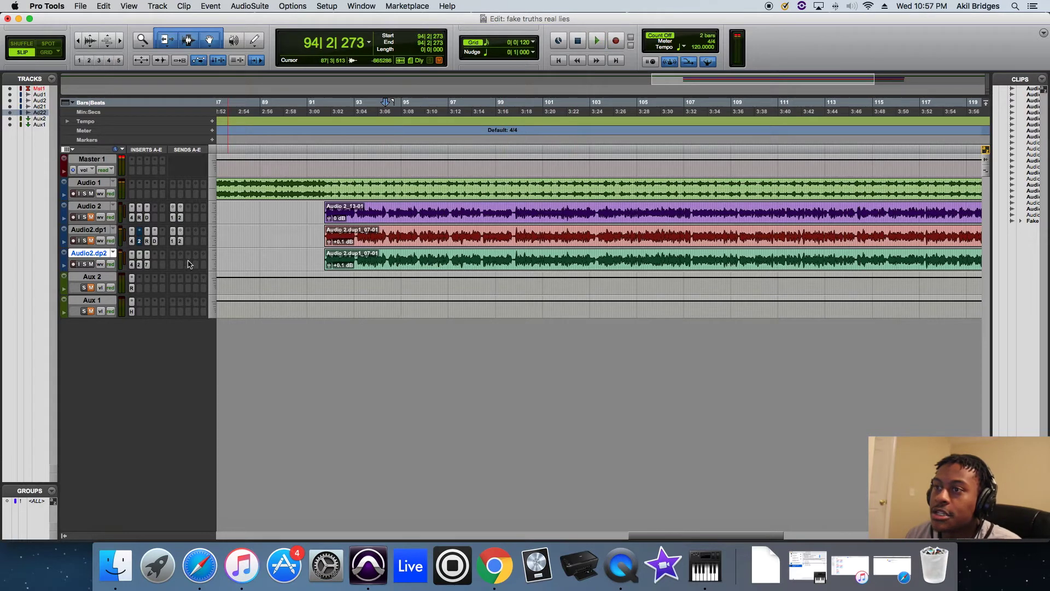
left_click(147, 256)
mouse_move(560, 210)
left_click_drag(560, 210, 564, 211)
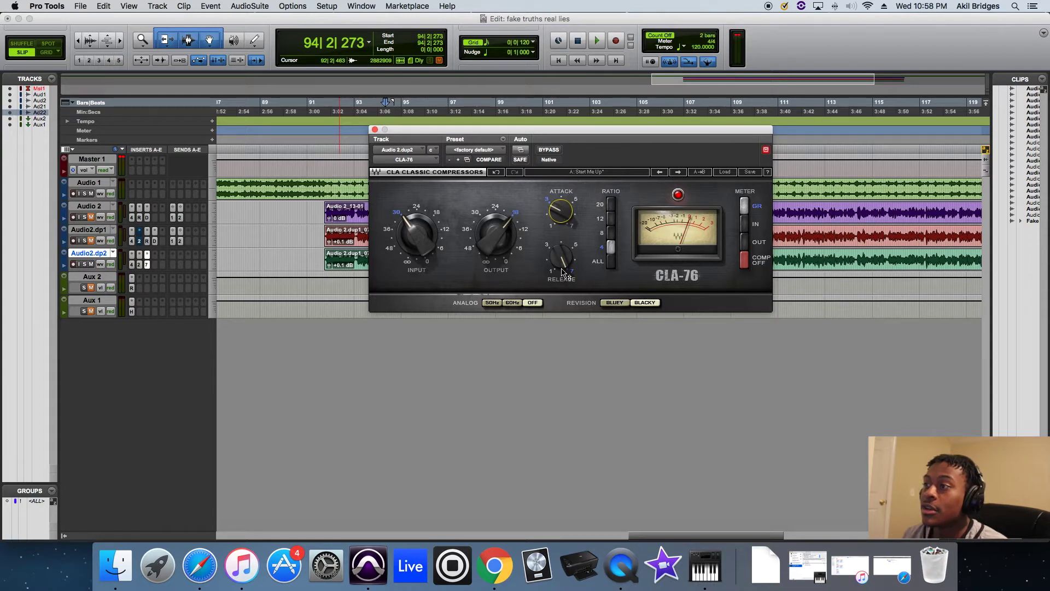
left_click(560, 211)
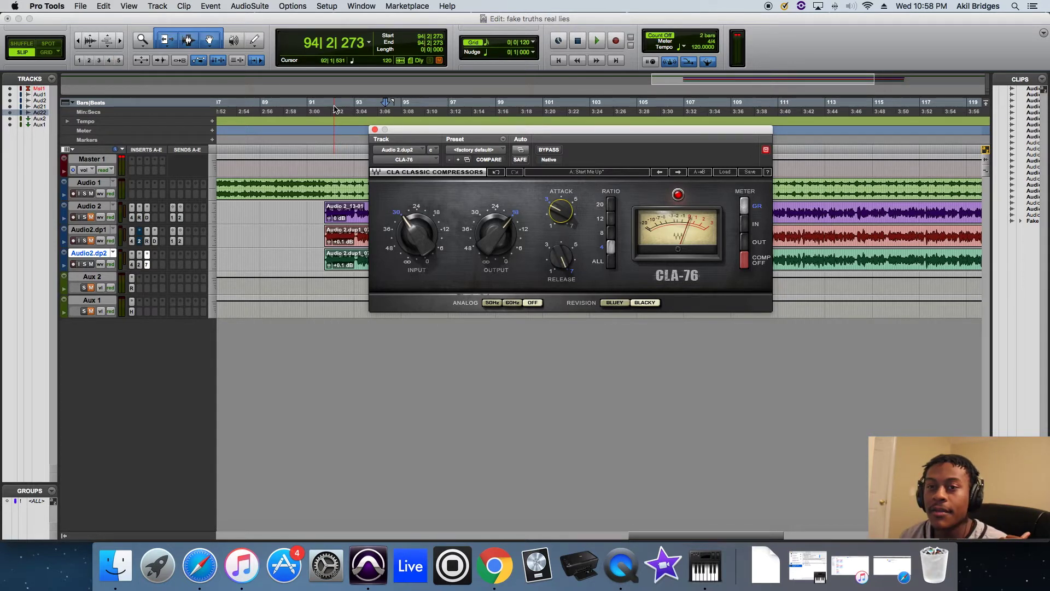
left_click(335, 109)
key("space")
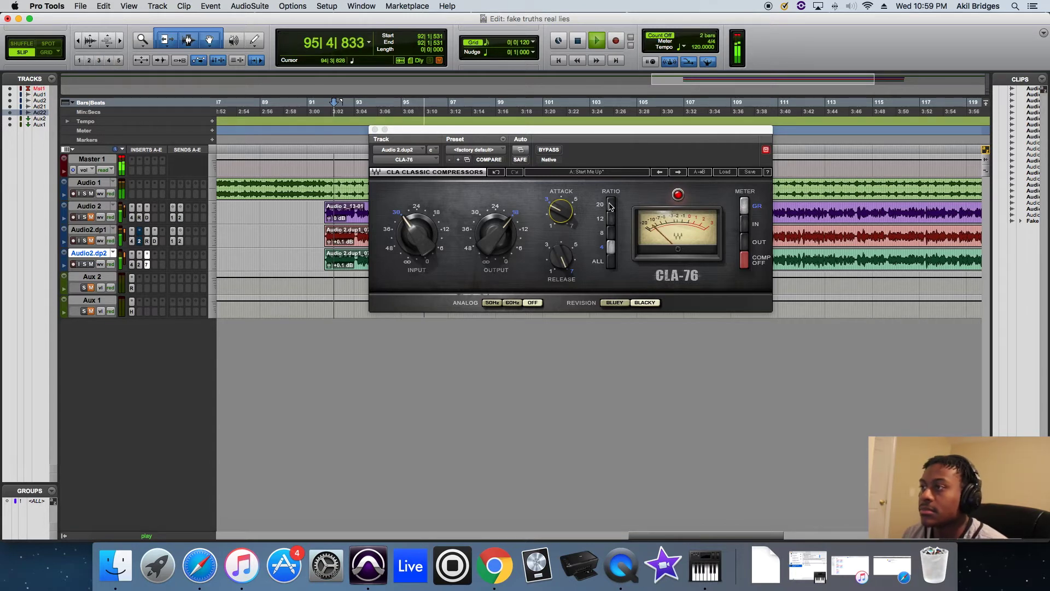
left_click(561, 211)
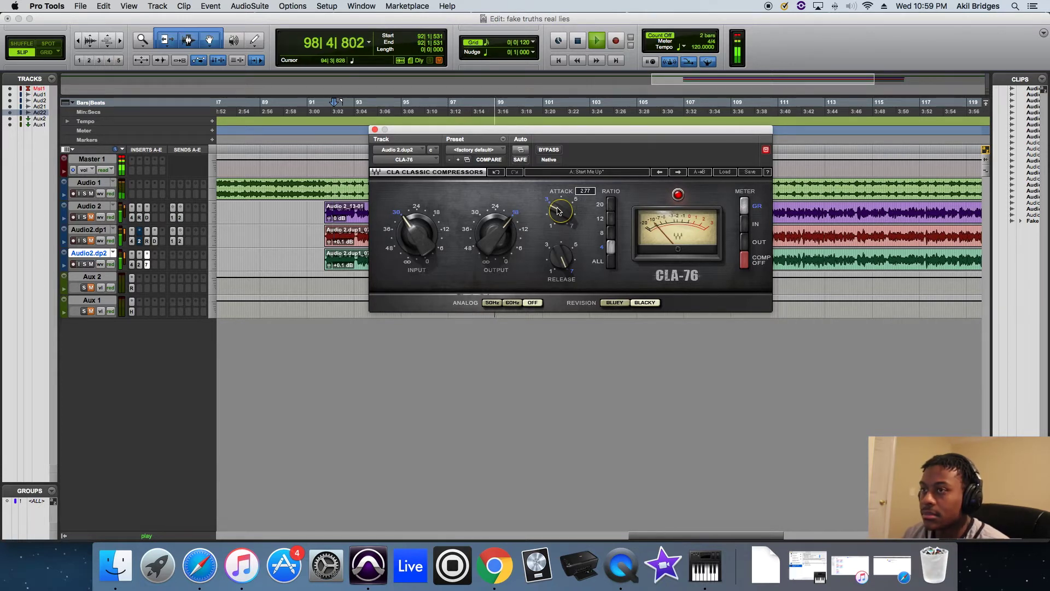
key("space")
left_click(374, 130)
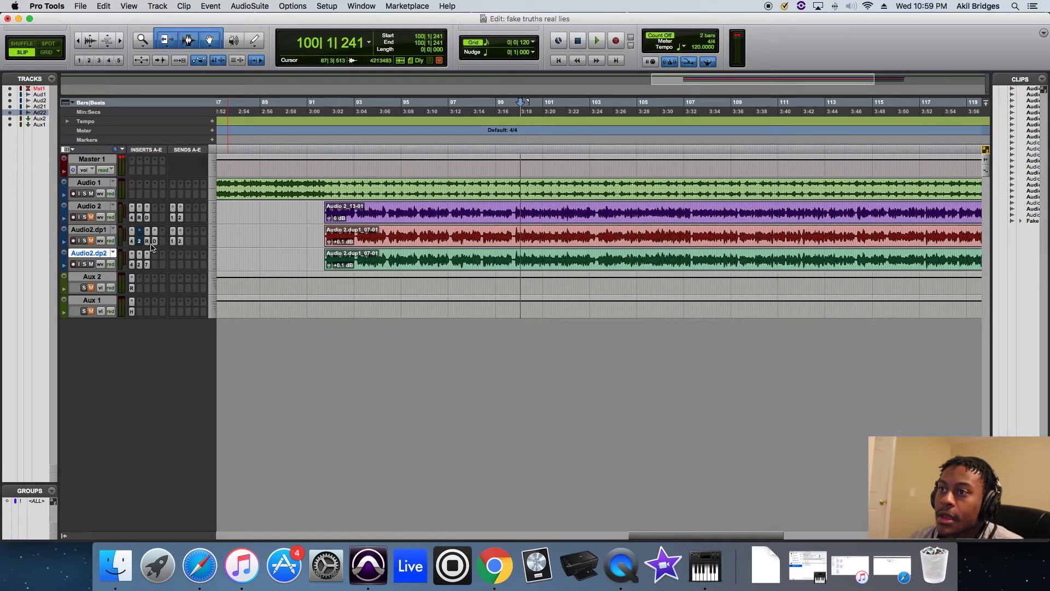
Step: Insert the DeEsser (mono) in the fourth insert slot of the Audio 2.dup2 track
left_click(154, 255)
mouse_move(165, 284)
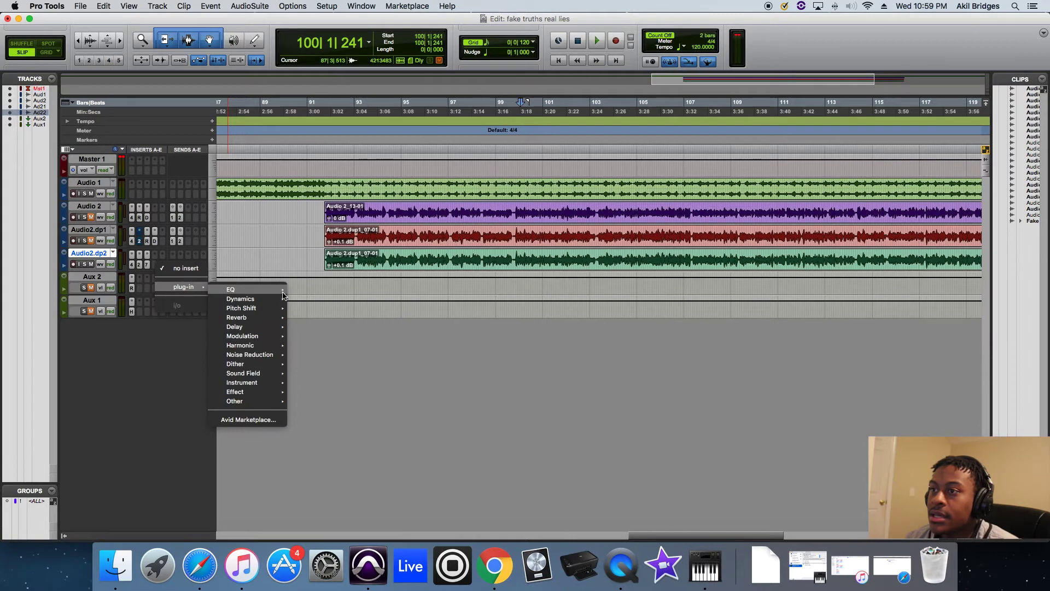
mouse_move(240, 299)
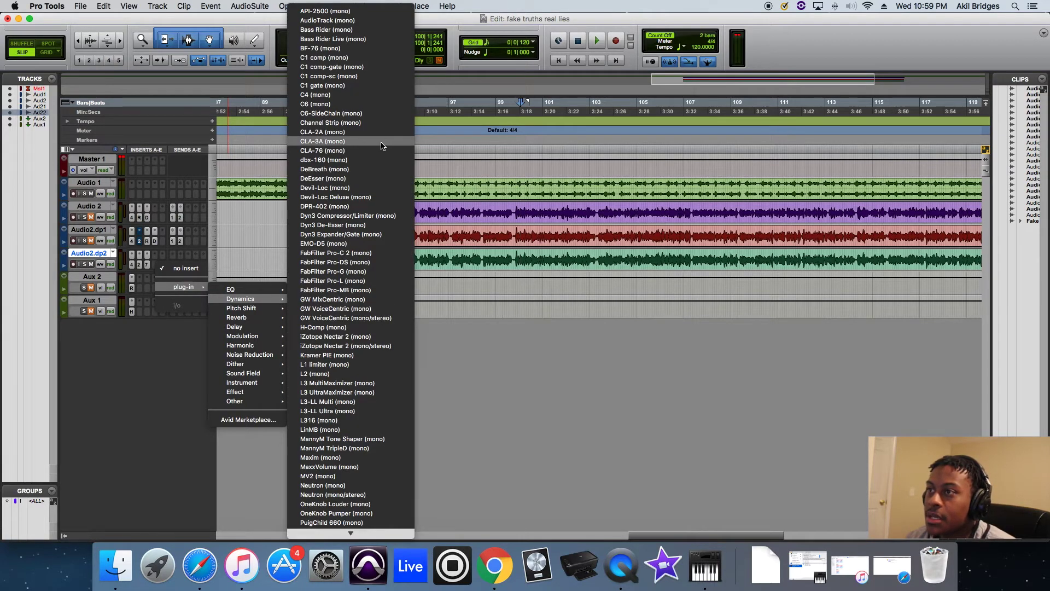
left_click(371, 179)
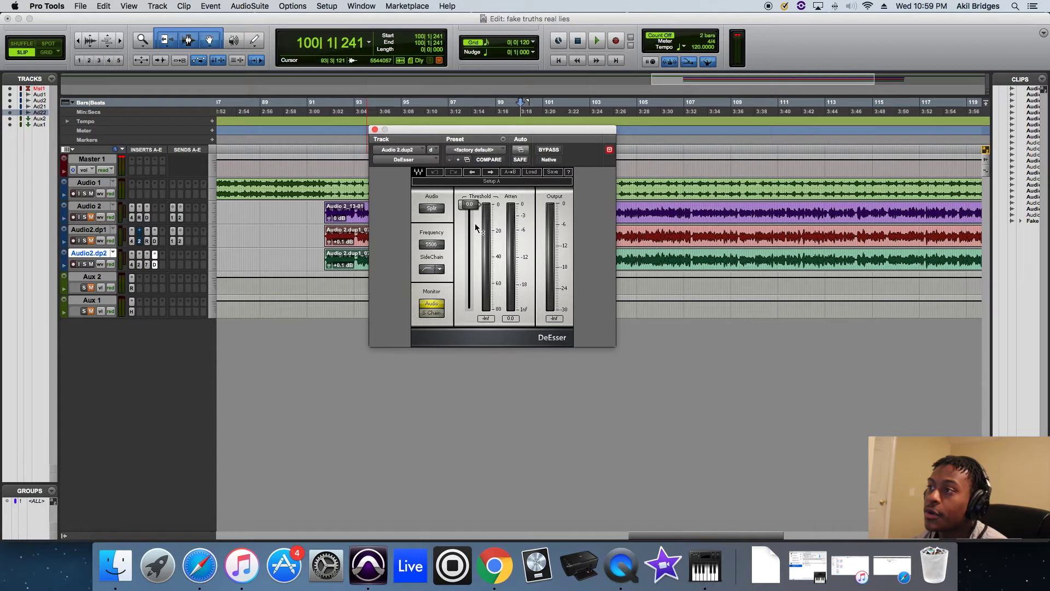
Step: Lower the DeEsser's threshold to about -12.4 while playing the vocal from bar 100, moving the plug-in window off the vocal clips
left_click_drag(470, 205, 470, 214)
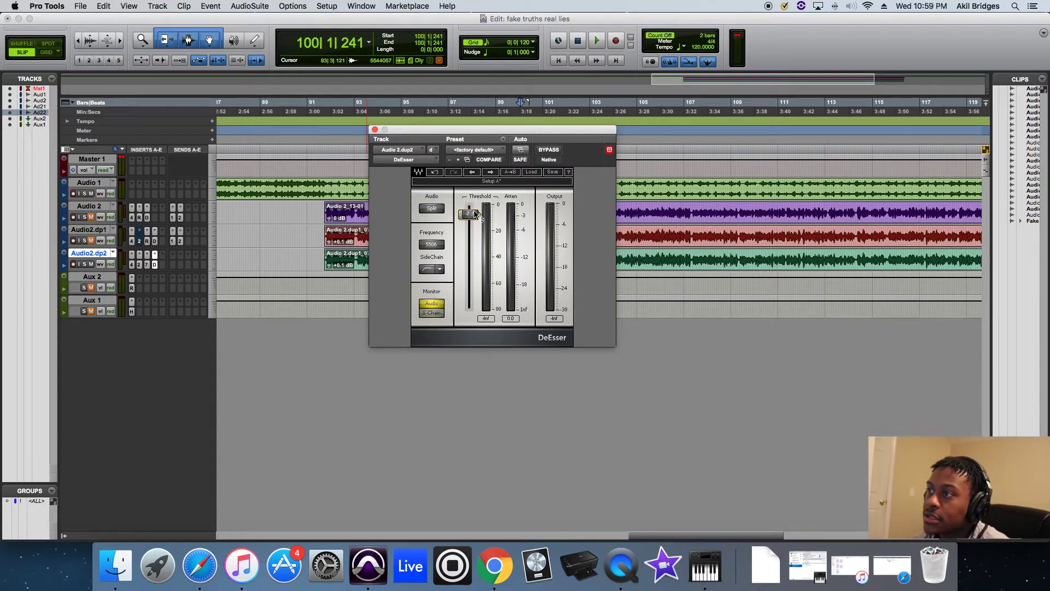
key("space")
left_click_drag(473, 213, 480, 217)
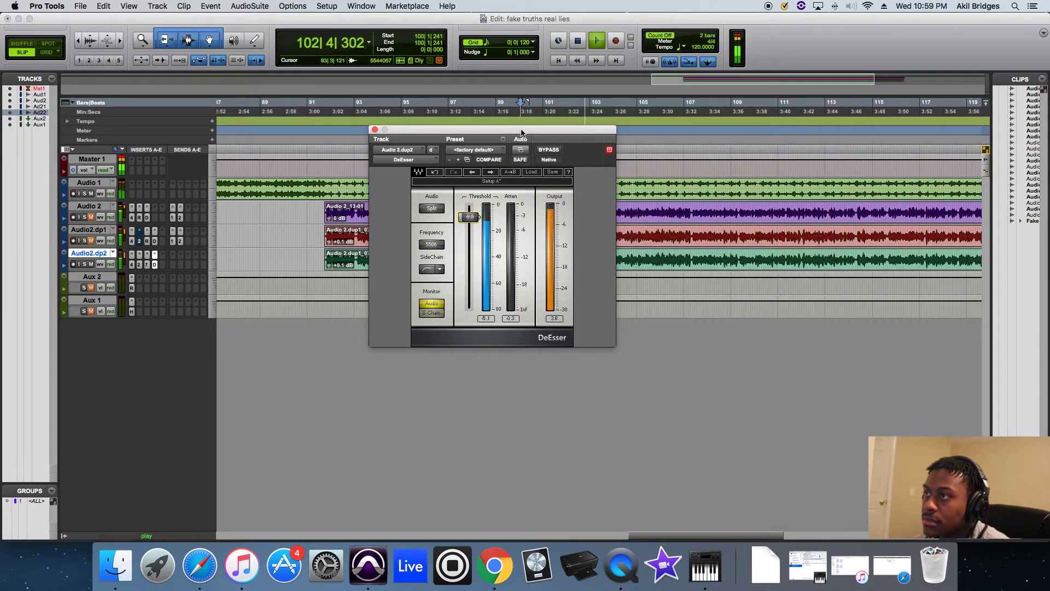
left_click_drag(521, 132, 696, 124)
left_click_drag(645, 210, 644, 212)
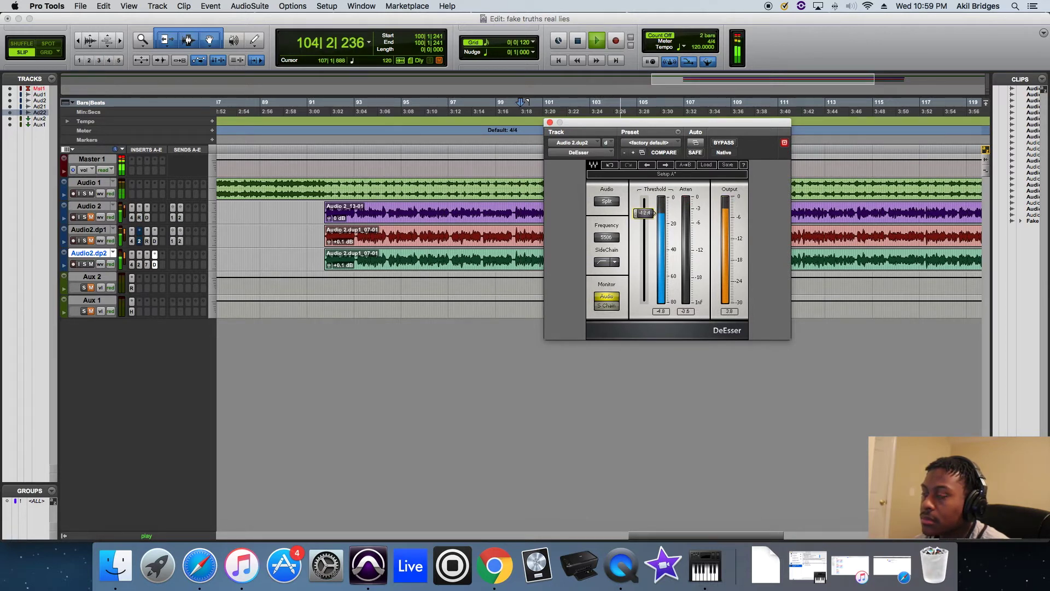
Step: Set the DeEsser's frequency to about 5645 and its threshold to about -14.2, and stop playback
left_click(610, 238)
left_click_drag(610, 237, 610, 235)
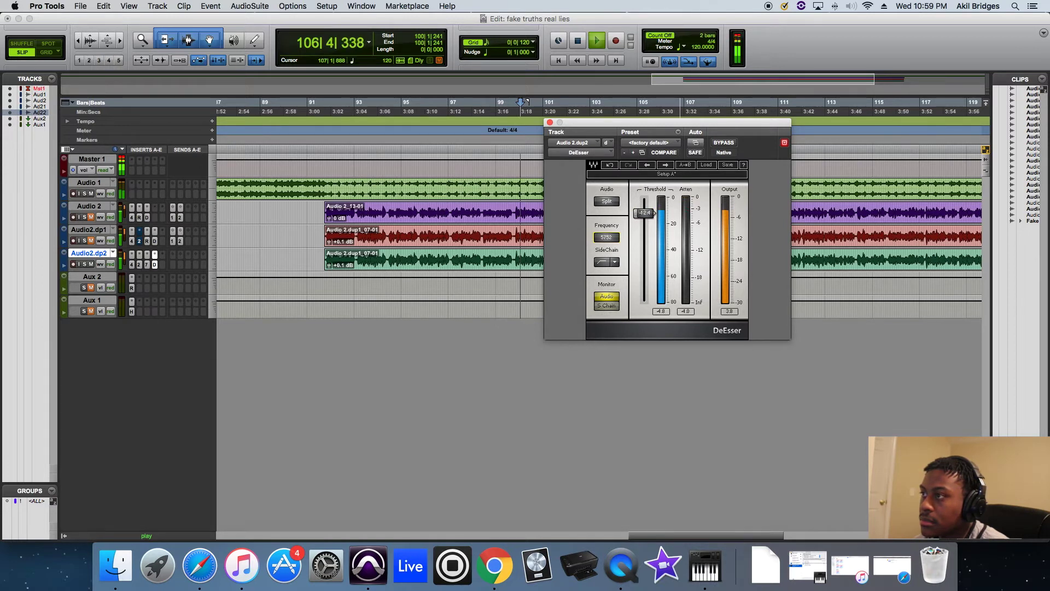
left_click_drag(638, 214, 612, 239)
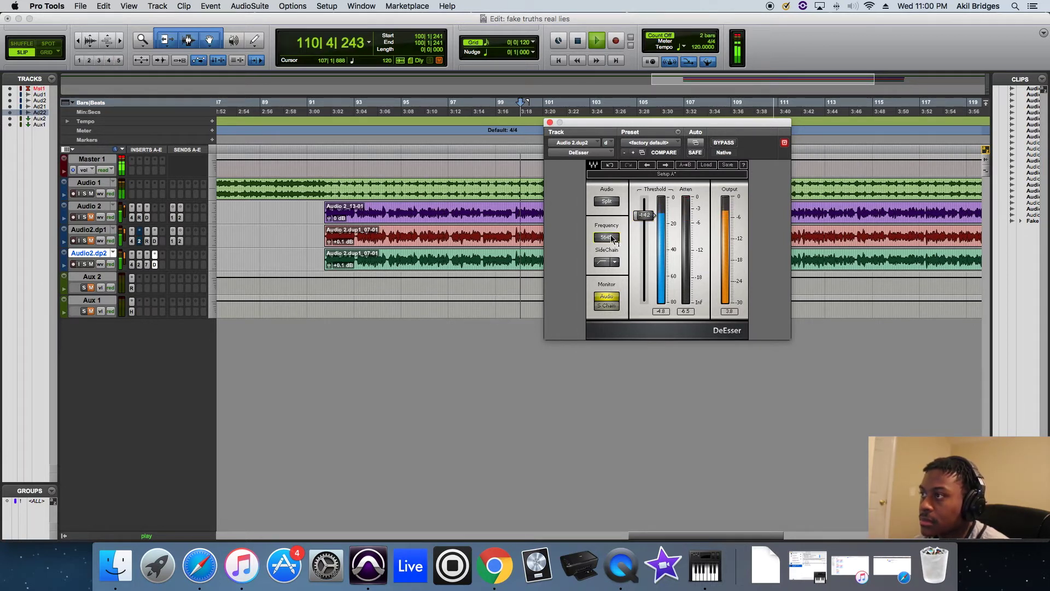
key("space")
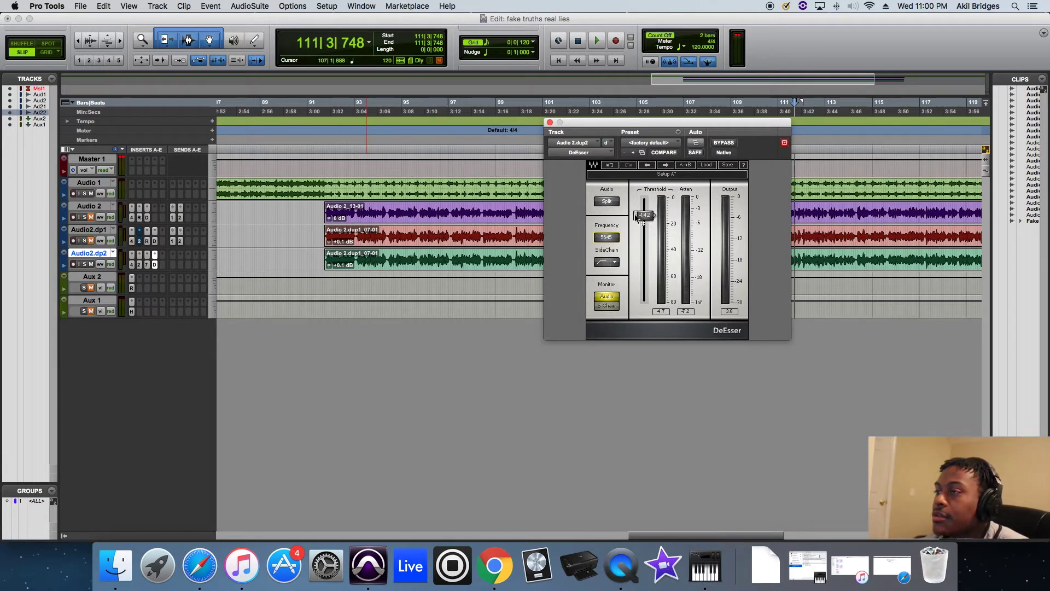
Step: Play the de-essed vocal from about bar 92 and again from about bar 91 to check the sibilance
left_click(350, 110)
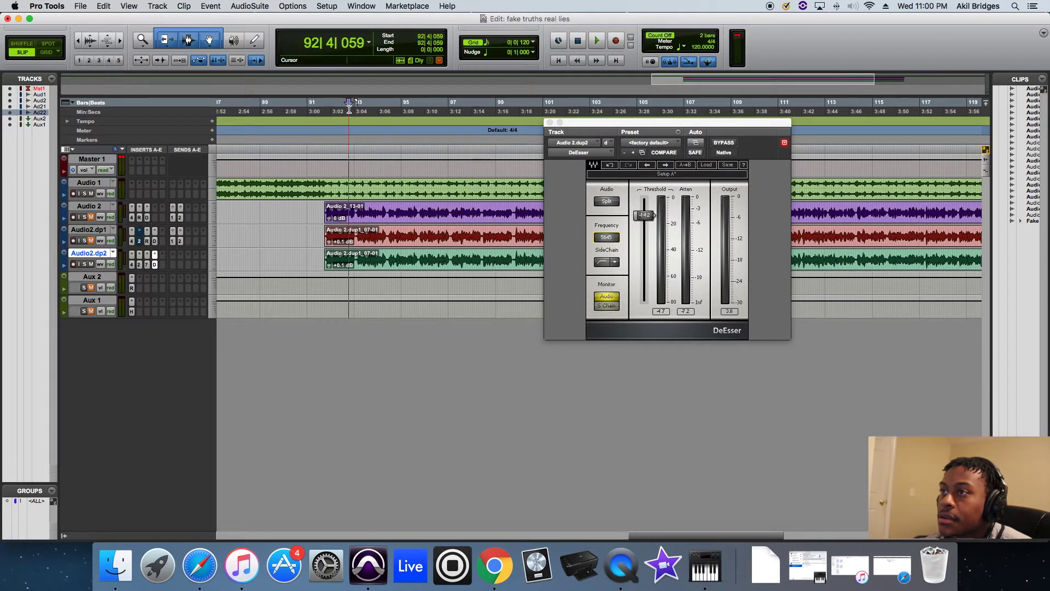
key("space")
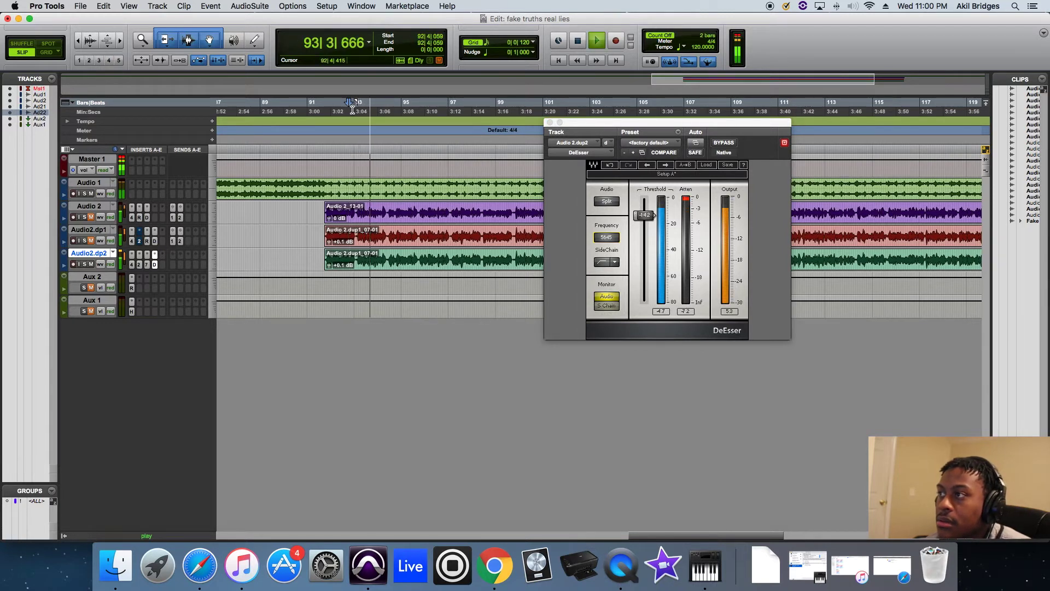
key("space")
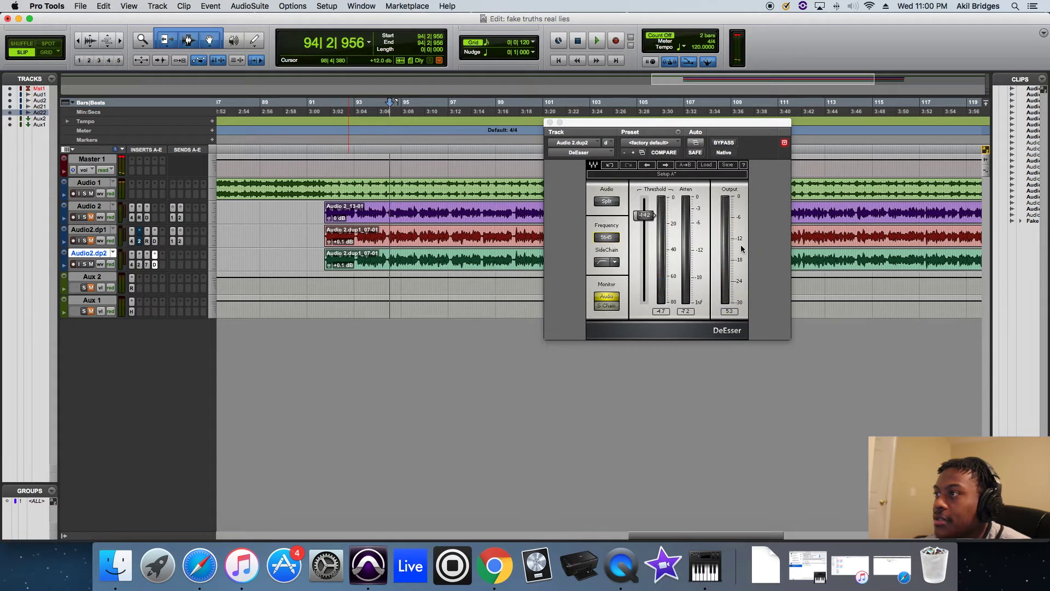
left_click(328, 105)
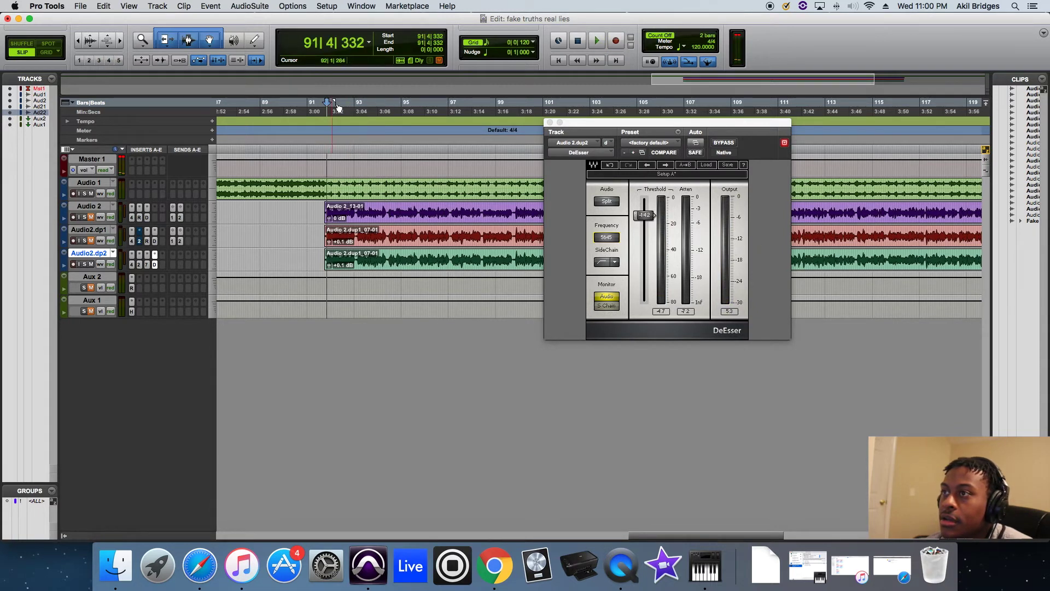
key("space")
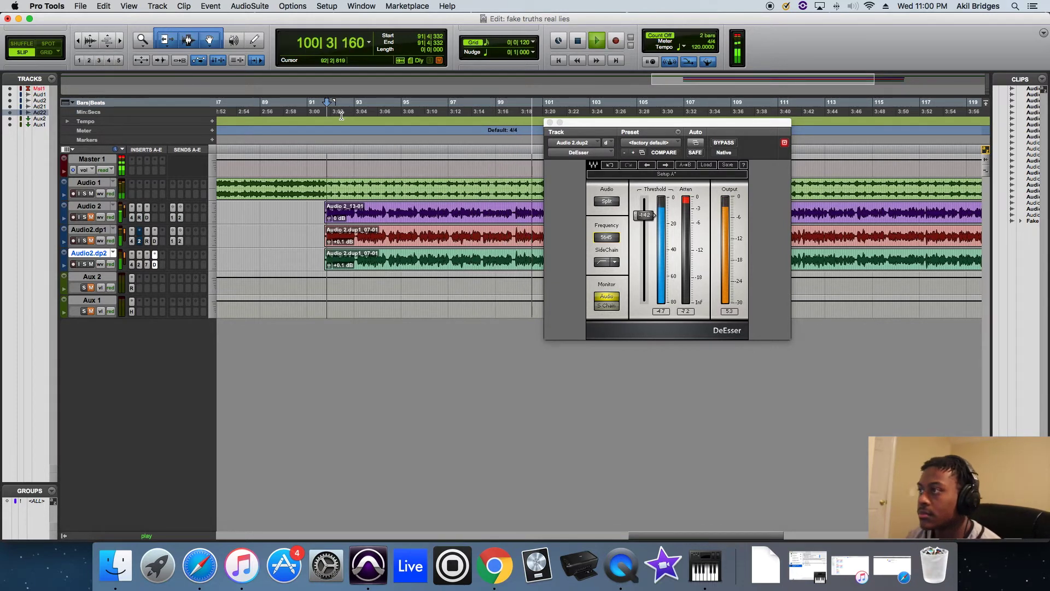
key("space")
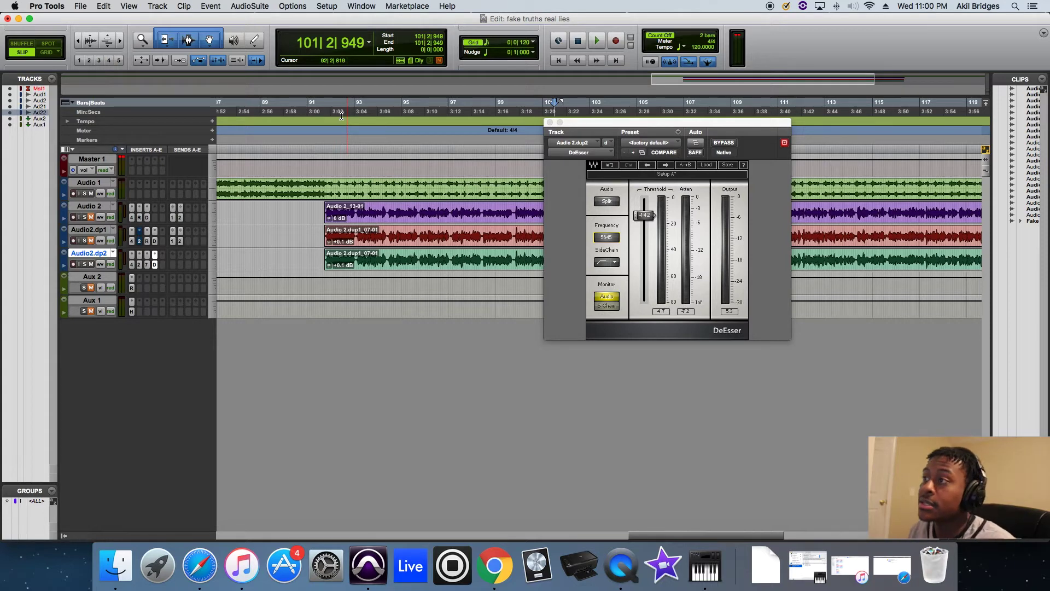
Step: Close the DeEsser window on Audio 2.dup2 and open the Renaissance Reverberator inserted on the Aux 2 track
left_click(549, 123)
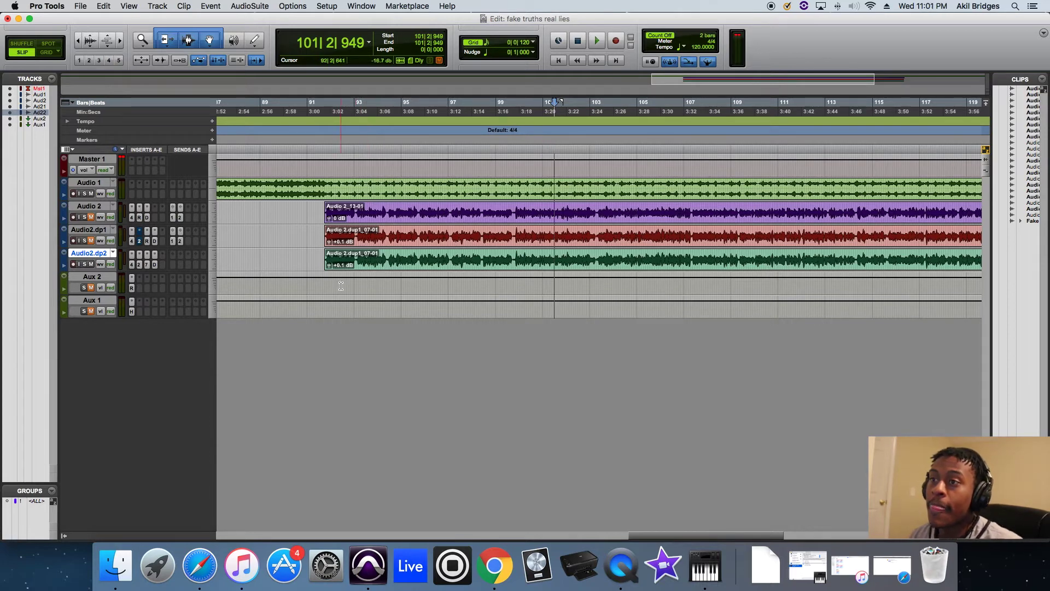
left_click(155, 266)
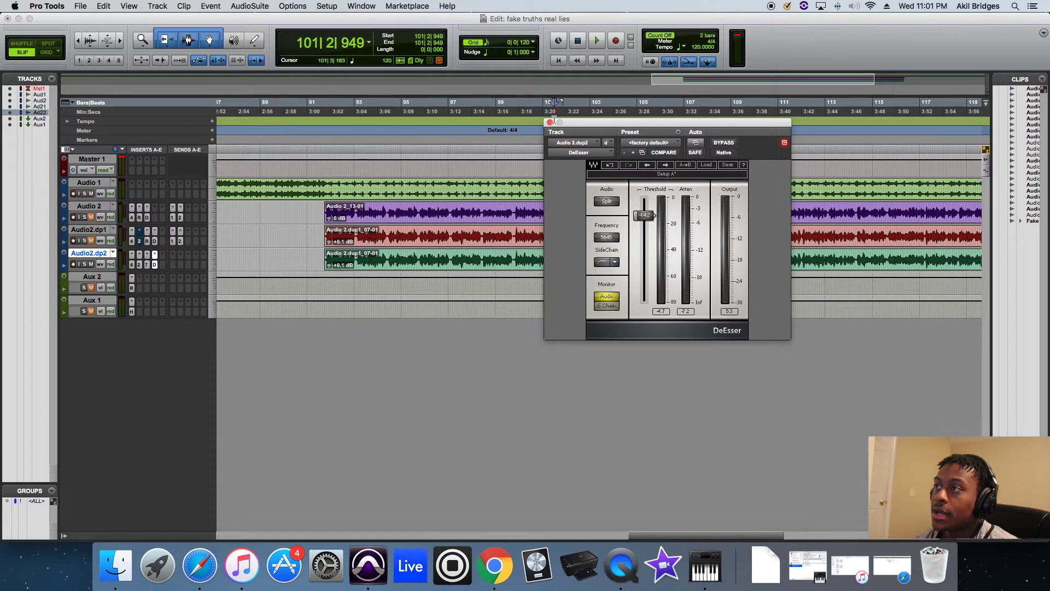
left_click(154, 265)
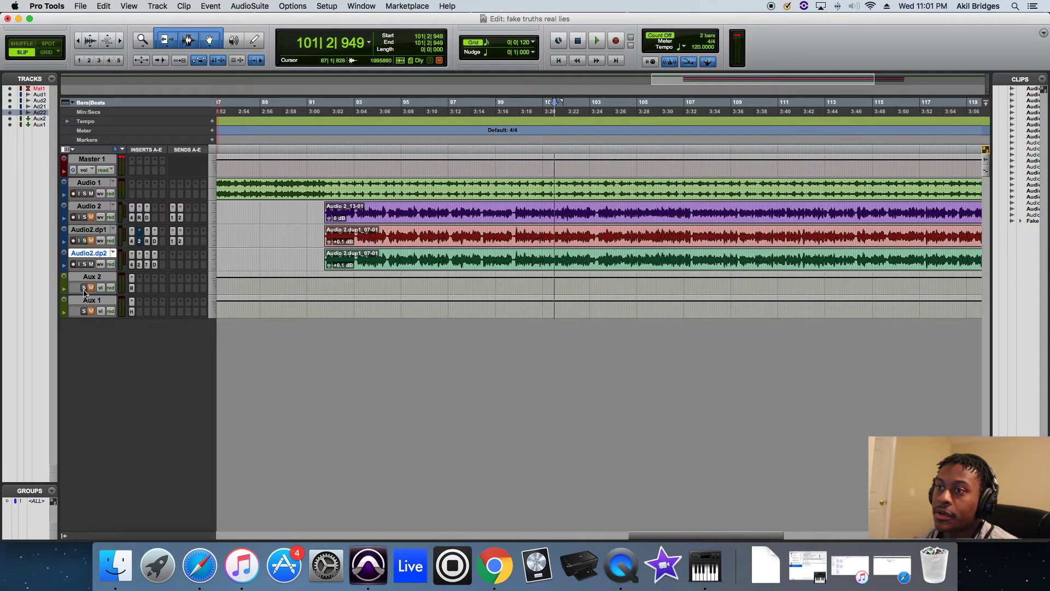
left_click(131, 287)
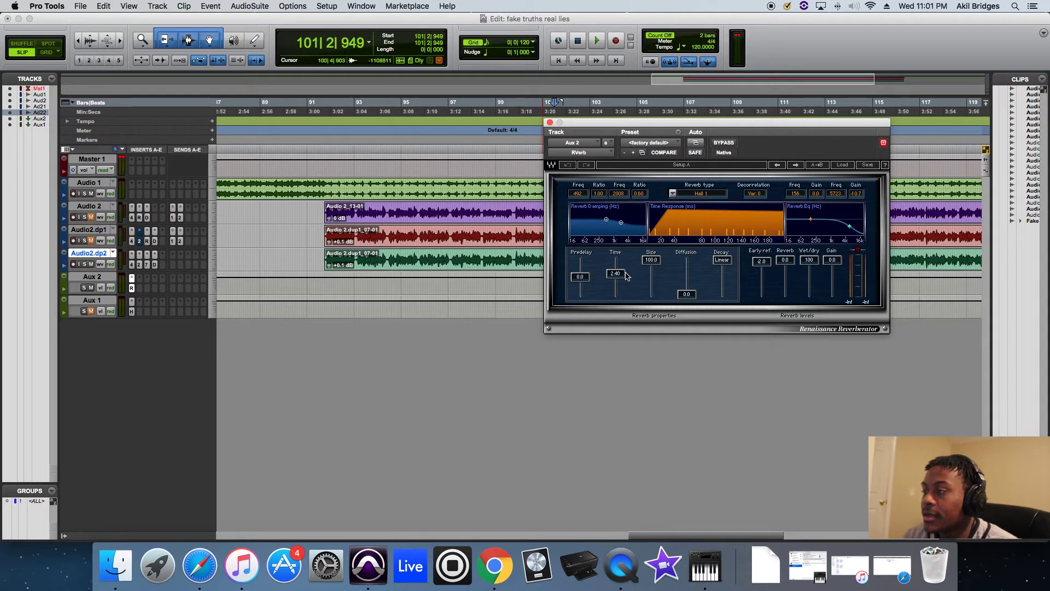
Step: Solo the Audio 2.dup2 and Aux 2 tracks and play the vocal from about bar 91 before adding the reverb send
left_click(84, 265)
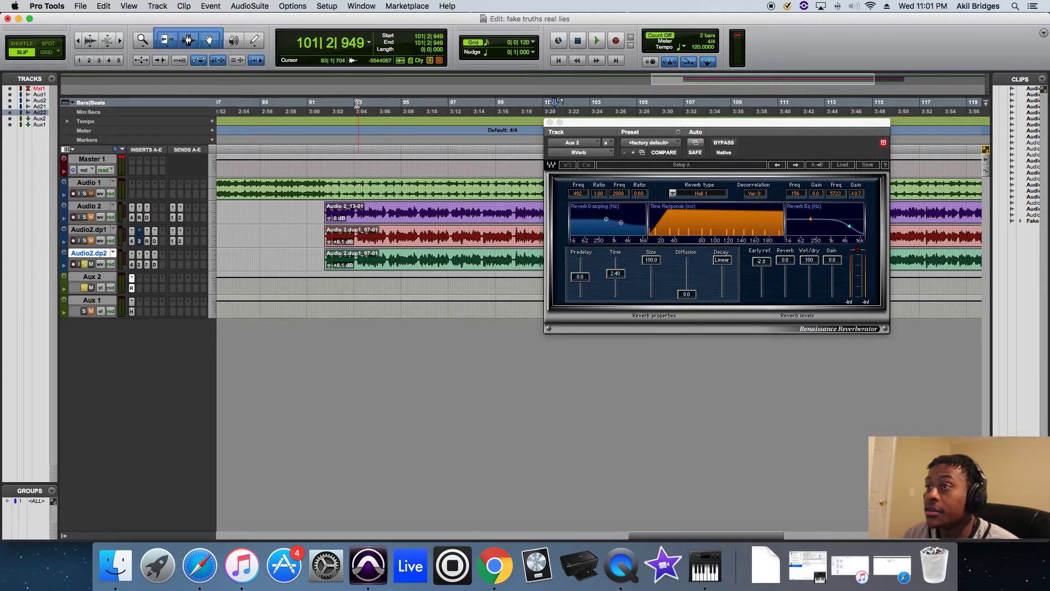
left_click(322, 103)
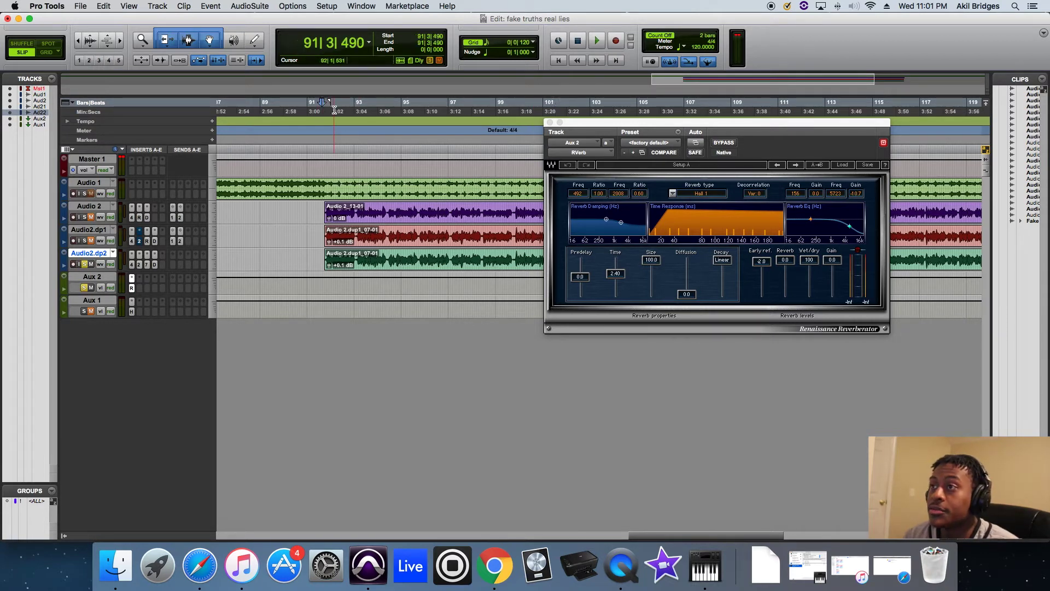
key("space")
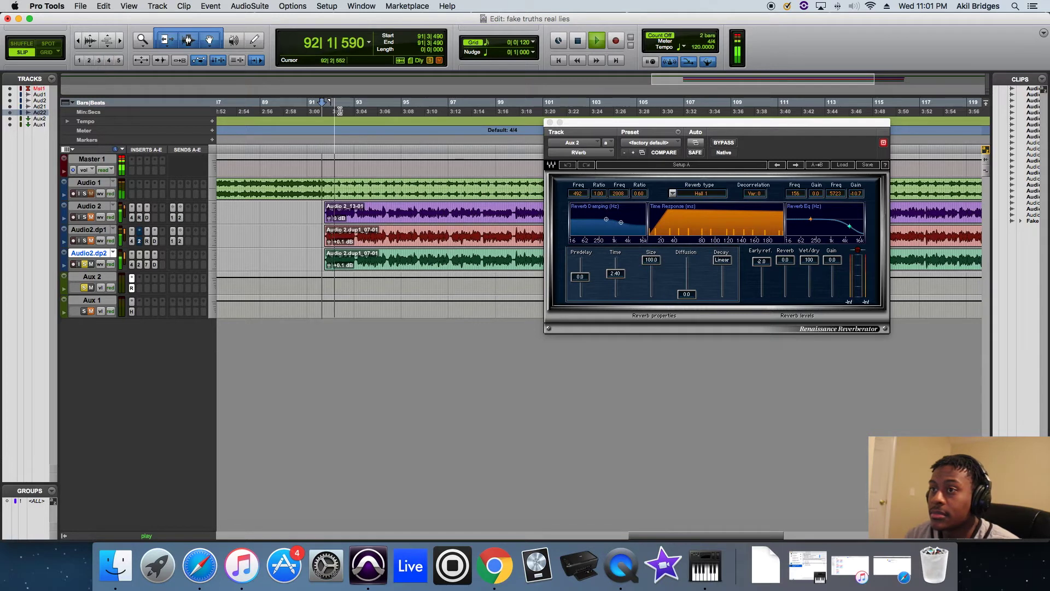
key("space")
Step: Add a send from Audio 2.dup2 to the Aux 2 reverb track at 0.0 dB and play the vocal through it
left_click(174, 265)
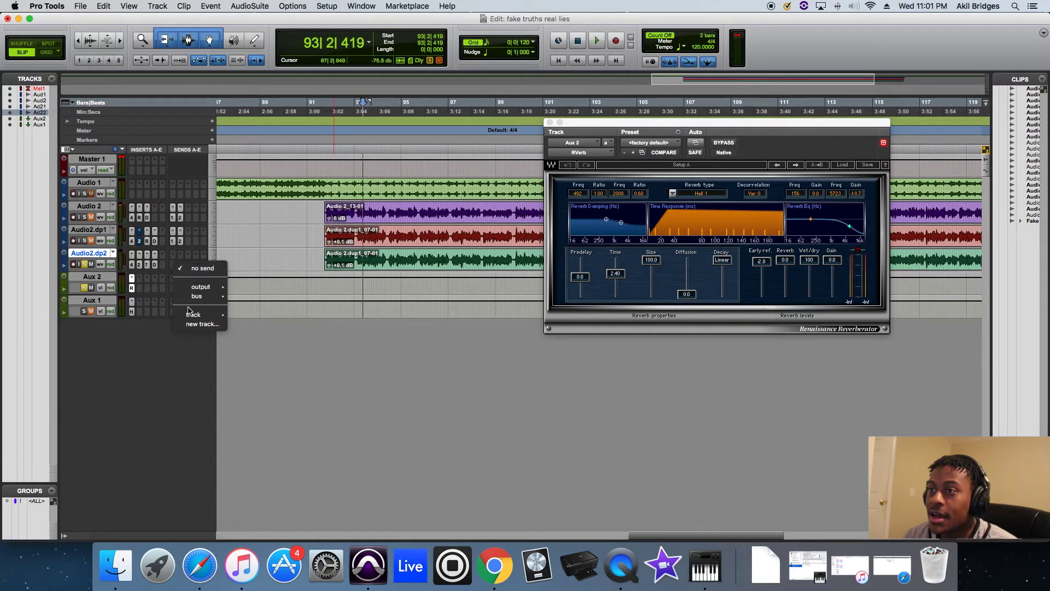
mouse_move(193, 317)
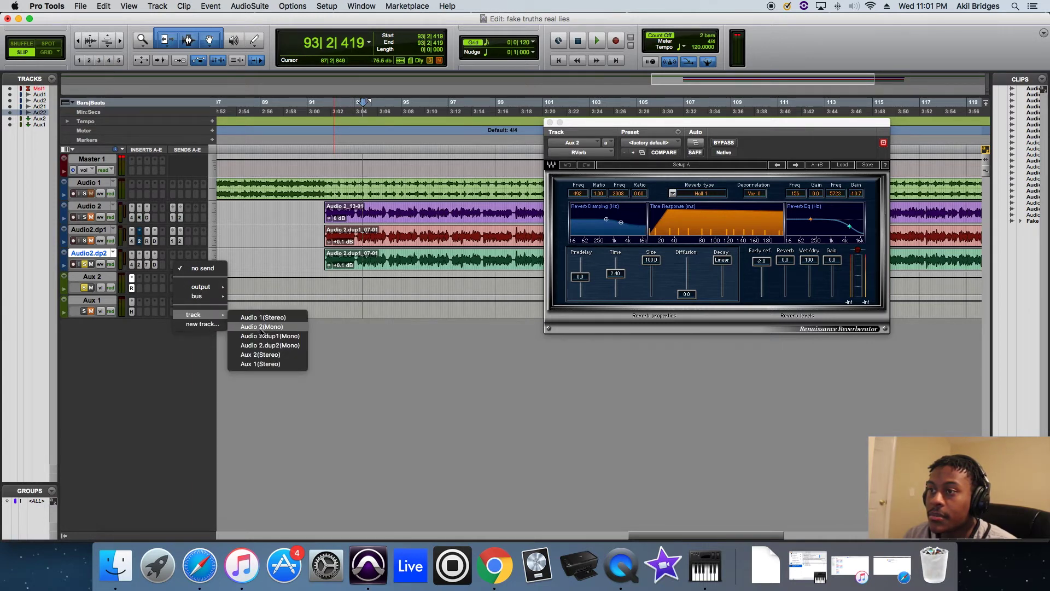
left_click(261, 355)
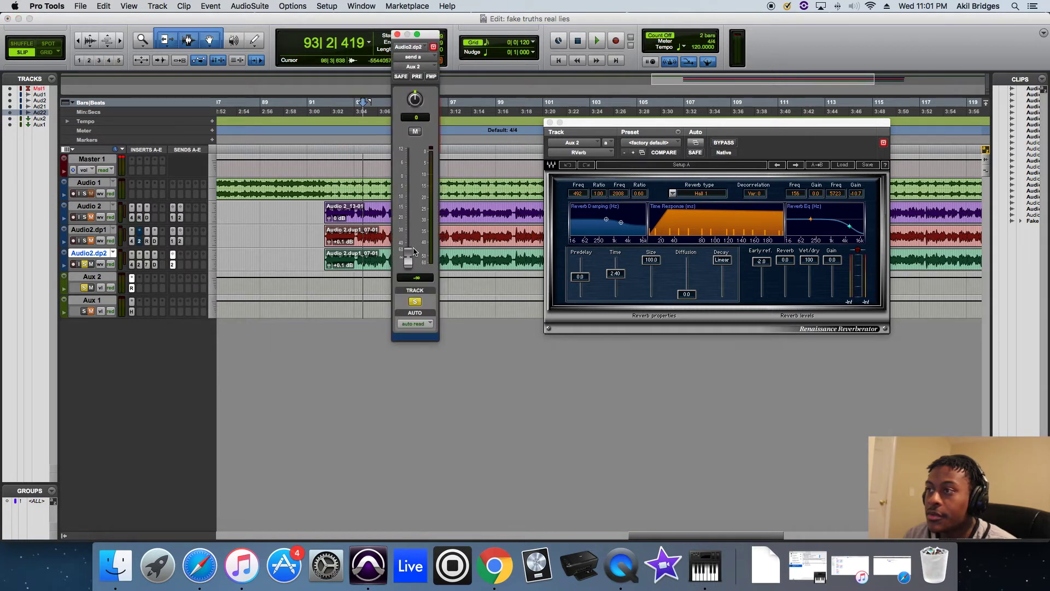
left_click(407, 258, "alt")
key("space")
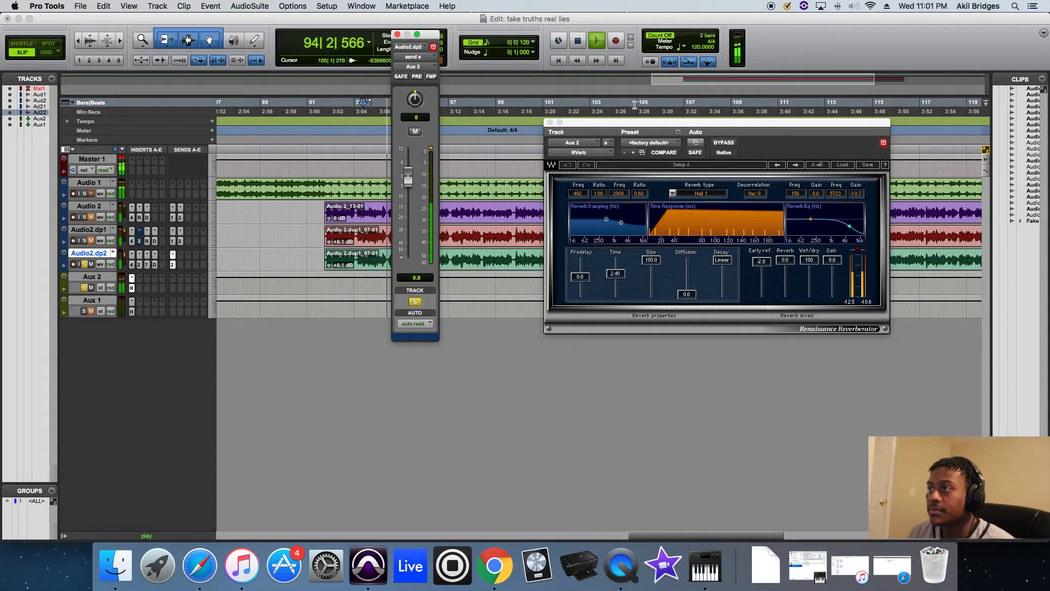
left_click_drag(624, 123, 582, 123)
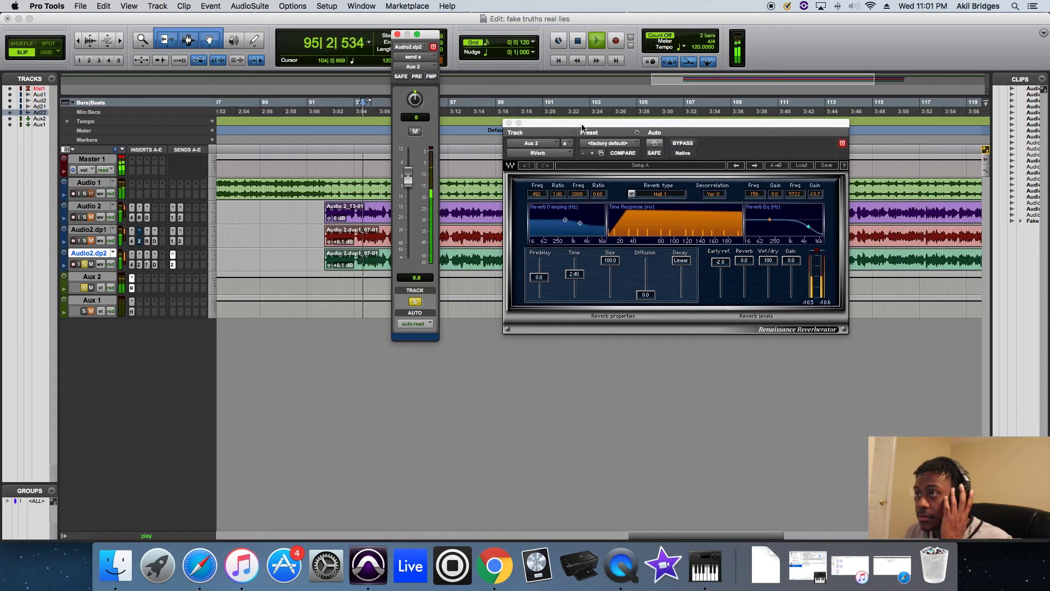
key("space")
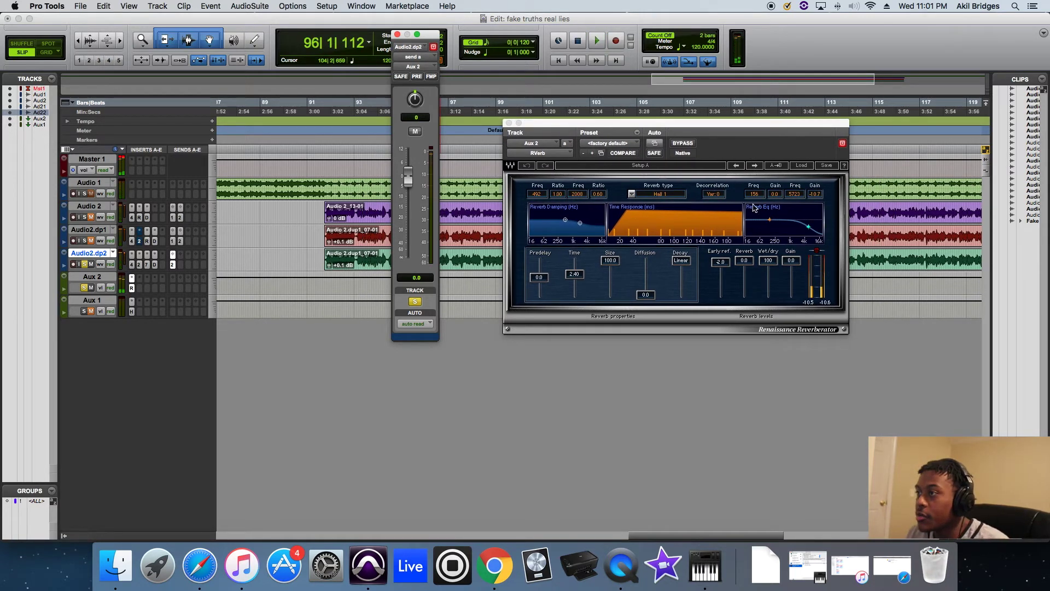
Step: Turn off the reverb's early reflections and play the vocal to hear the result
left_click(720, 262)
left_click_drag(721, 262, 721, 295)
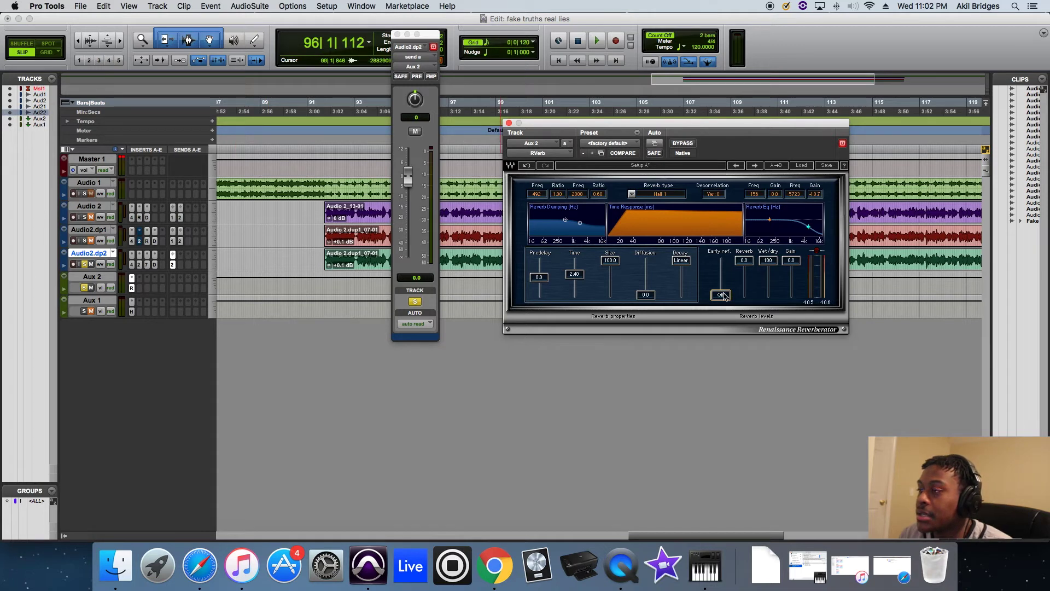
key("space")
mouse_move(723, 296)
left_mouse_down()
mouse_move(720, 261)
mouse_move(723, 296)
left_mouse_up()
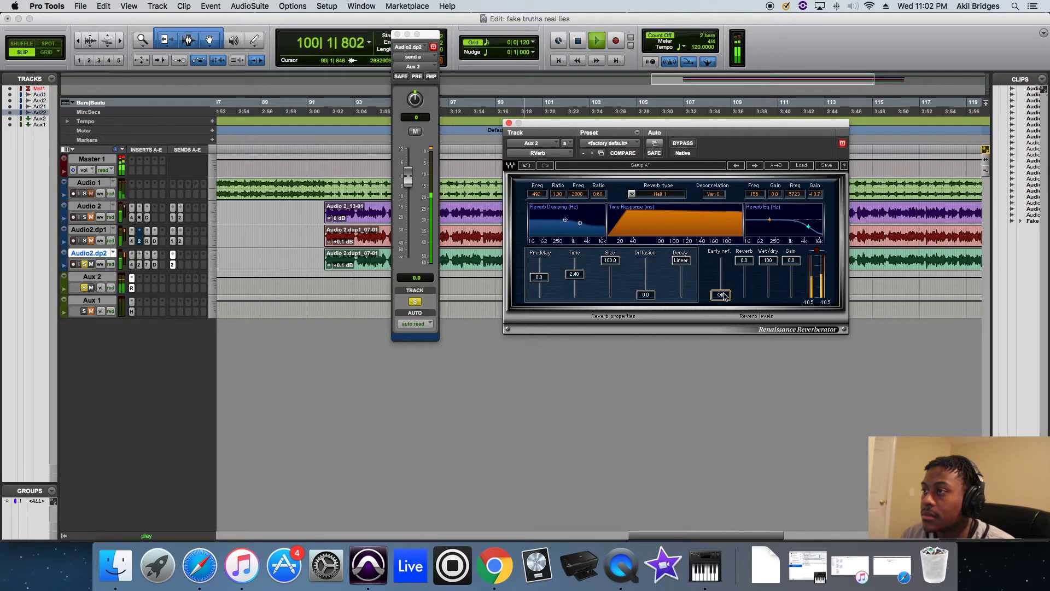
key("space")
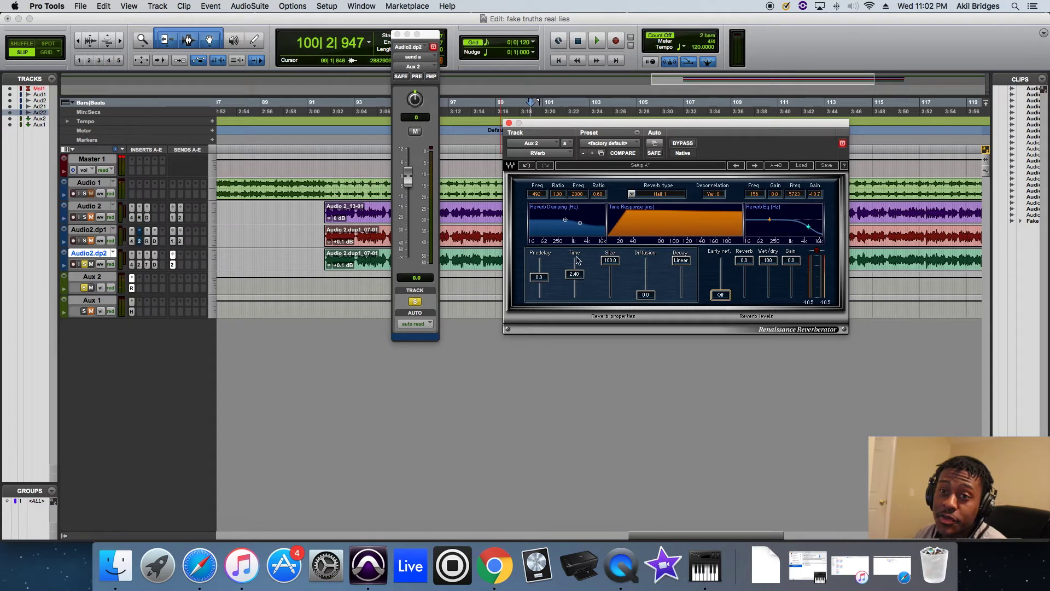
Step: Shorten the reverb time to about 0.82, set the output gain to -4.2 and lower the reverb level
left_click(581, 274)
left_click_drag(575, 274, 574, 280)
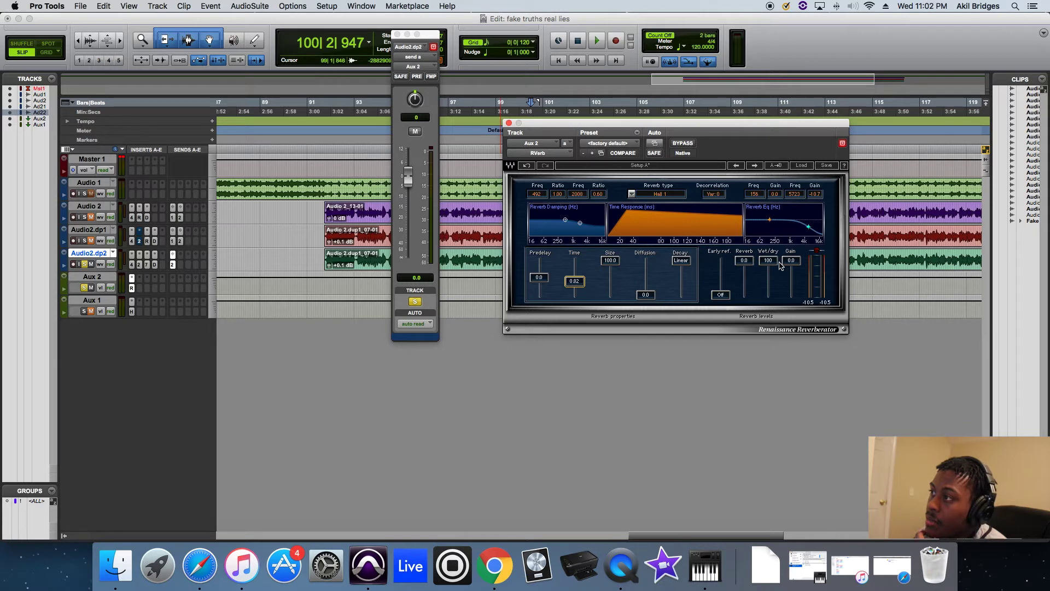
left_click_drag(790, 267, 790, 279)
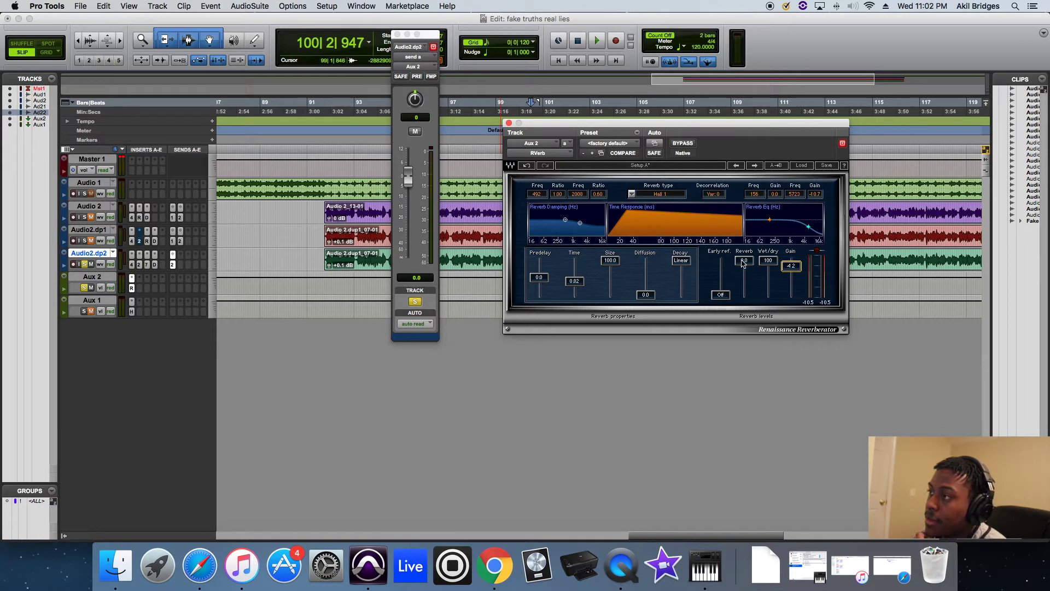
mouse_move(742, 263)
left_mouse_down()
mouse_move(743, 293)
mouse_move(735, 271)
left_mouse_up()
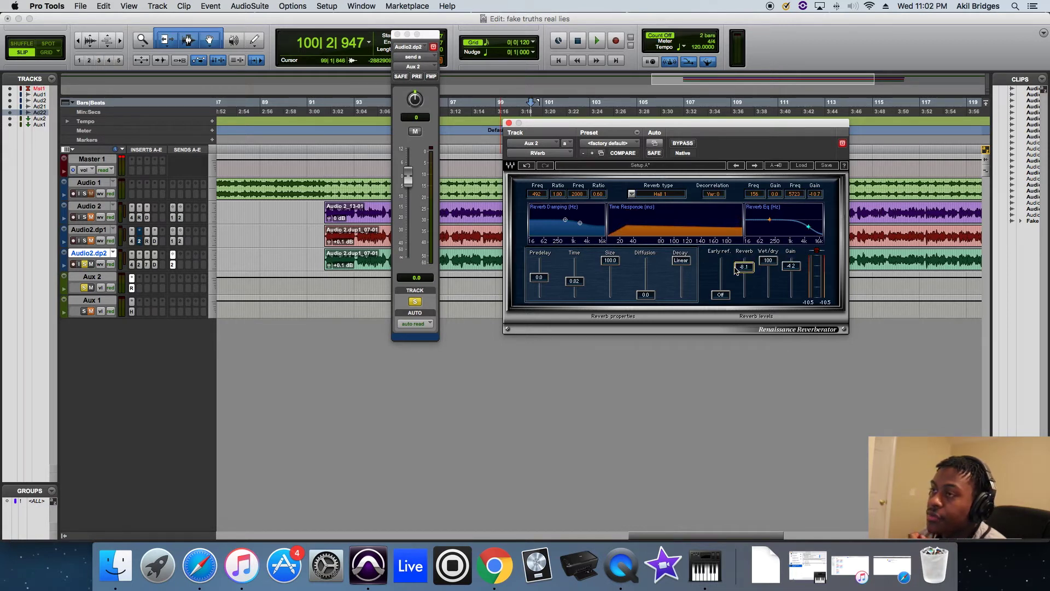
Step: Play the vocal from about bar 92 to check the amount of reverb
left_click(336, 109)
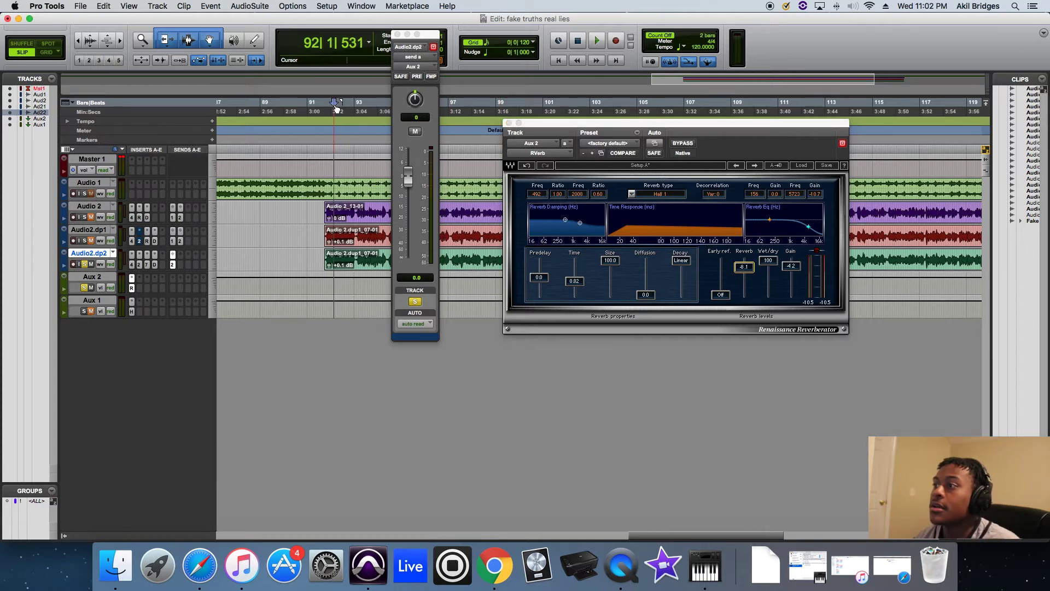
key("space")
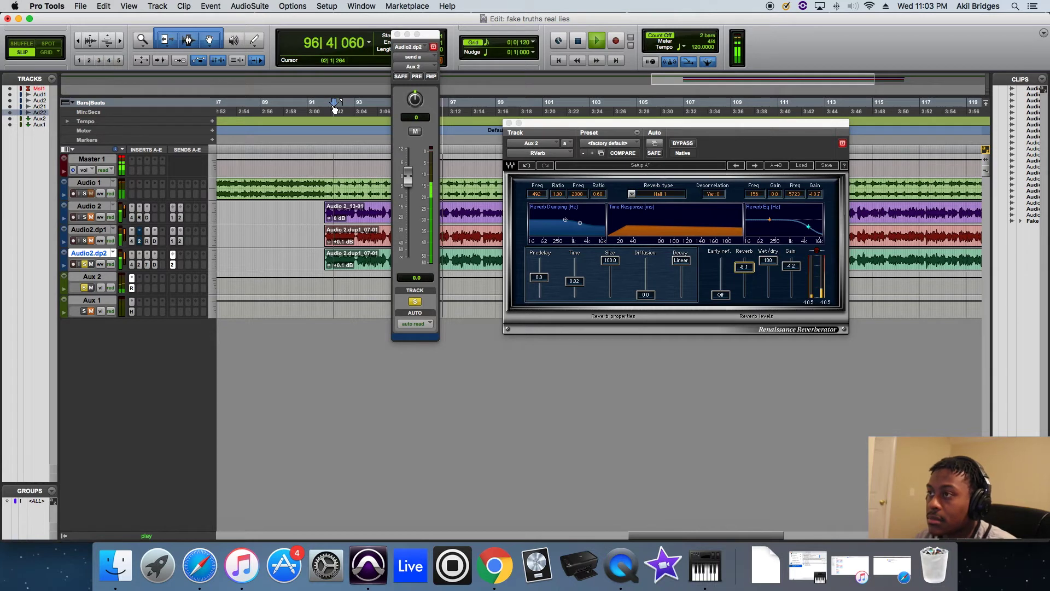
key("space")
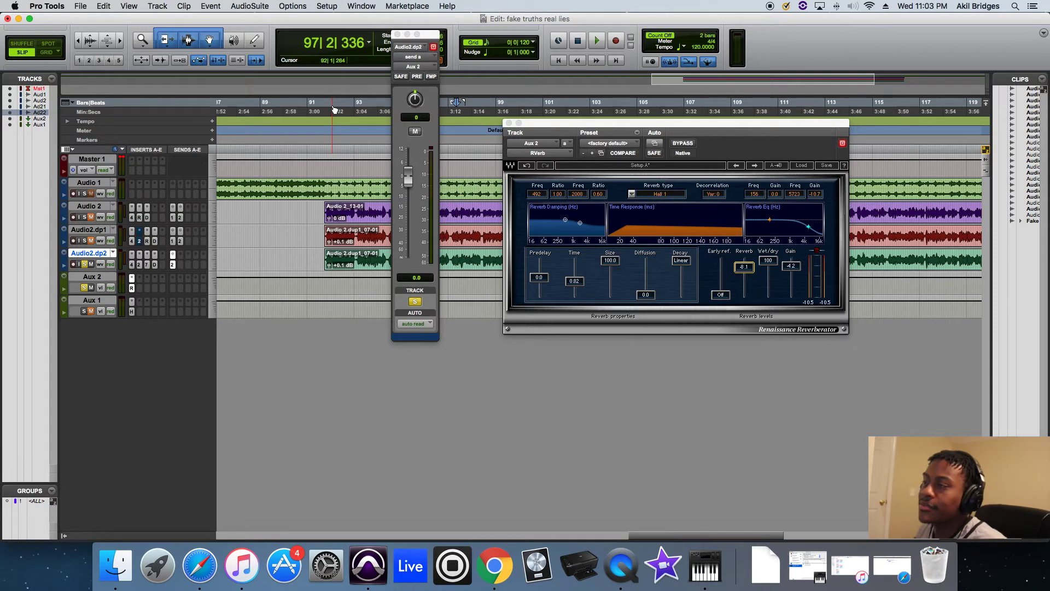
Step: Lower the reverb level to about -11.6 and play the vocal from about bar 91 to check it
left_click_drag(744, 267, 744, 272)
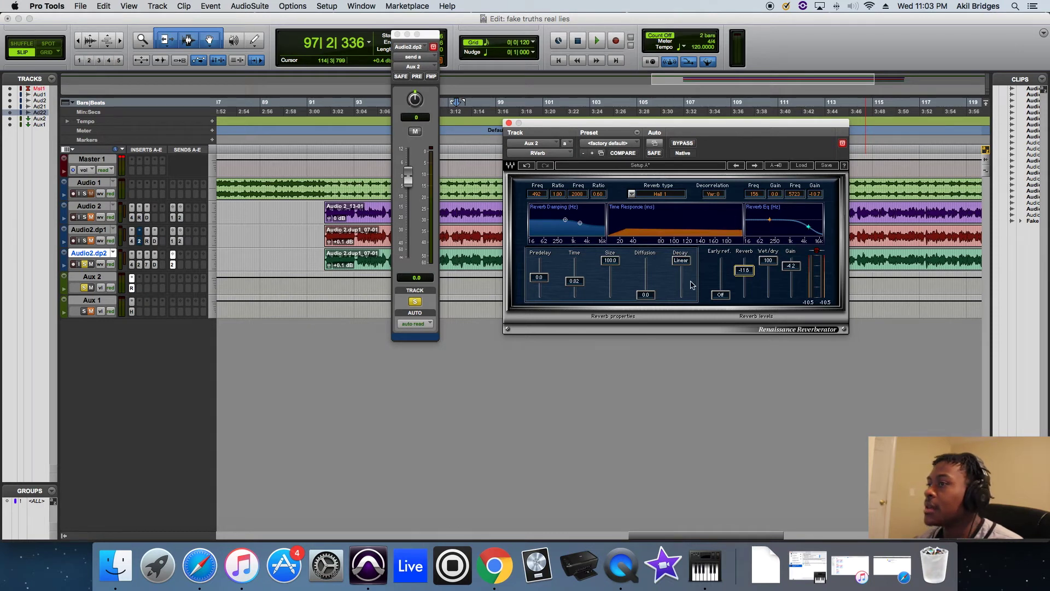
left_click(329, 102)
key("space")
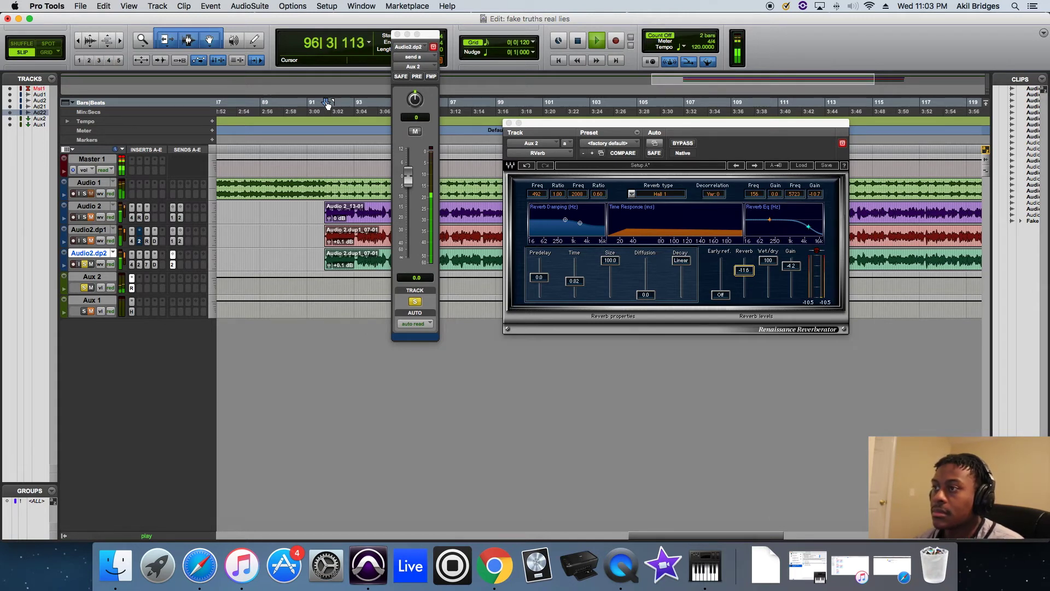
key("space")
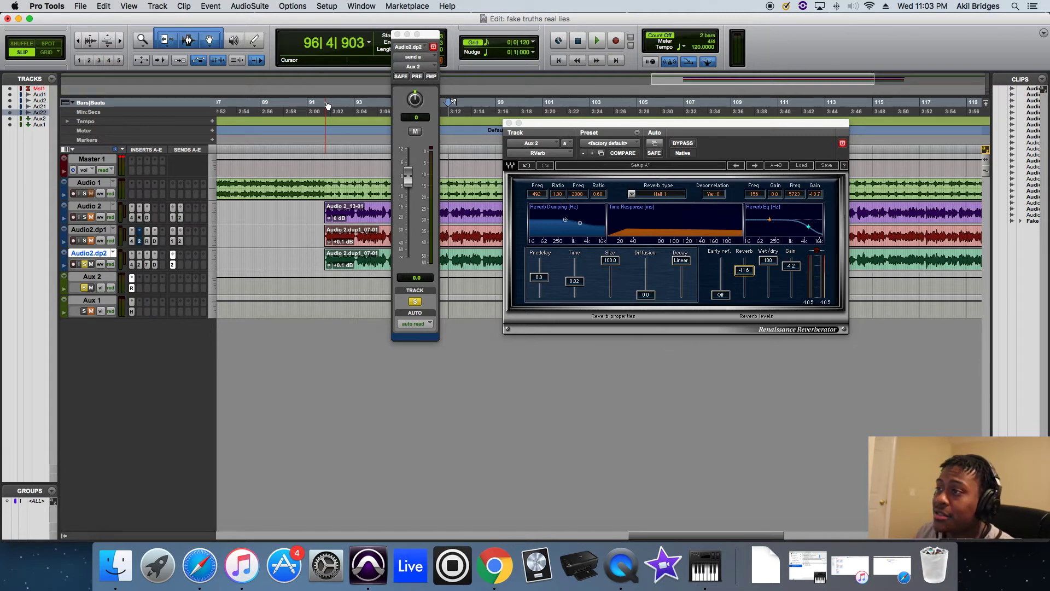
left_click(575, 280)
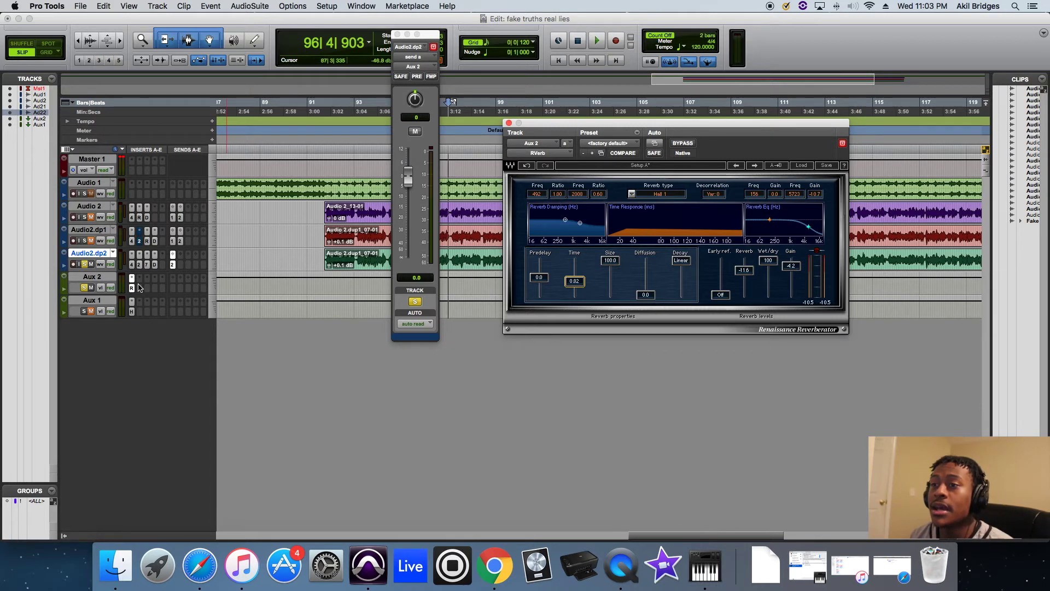
Step: Solo Aux 1, open its H-Delay, and add a second send from Audio 2.dup2 to Aux 1 at 0.0 dB
left_click(86, 312)
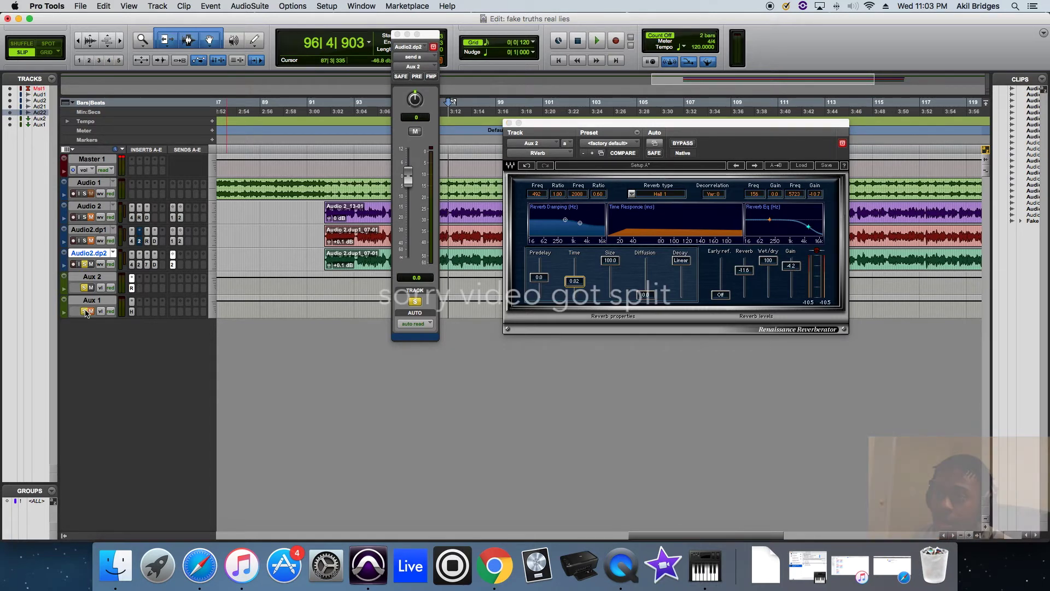
left_click(132, 311)
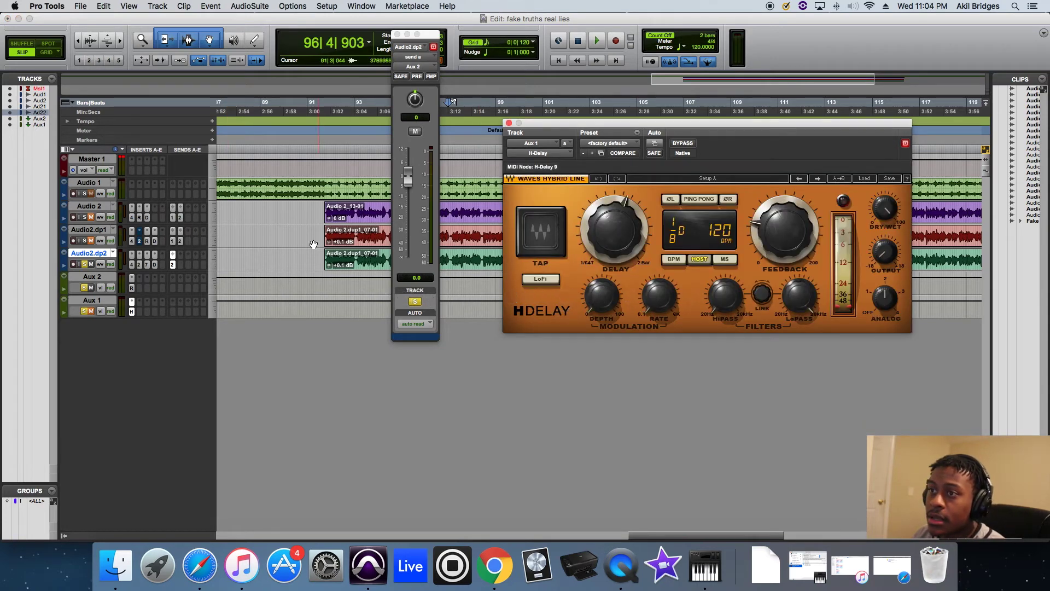
left_click(183, 269)
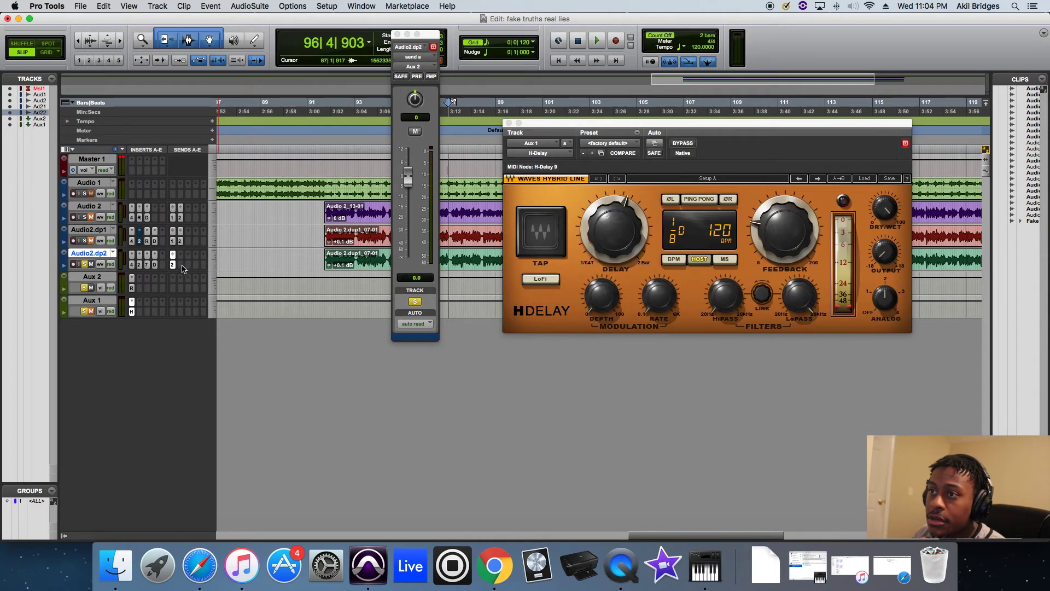
left_click(183, 269)
mouse_move(213, 314)
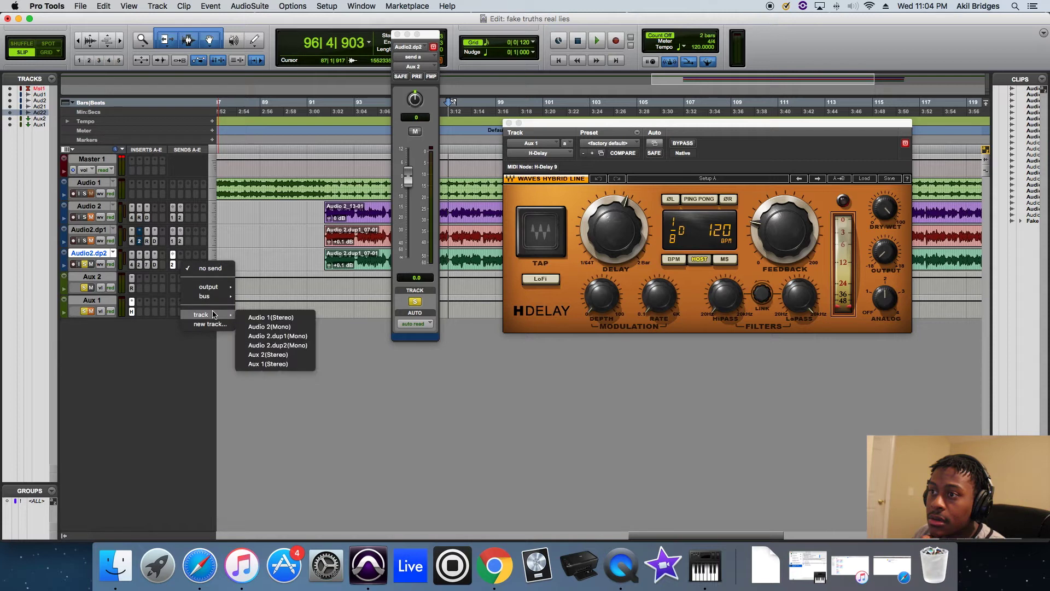
left_click(268, 364)
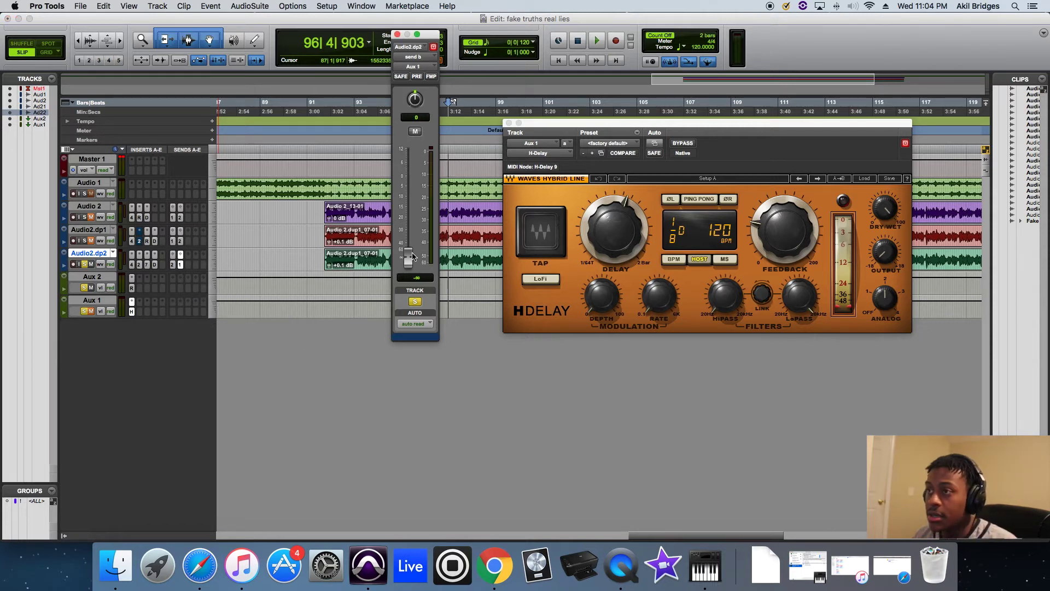
left_click(410, 254, "alt")
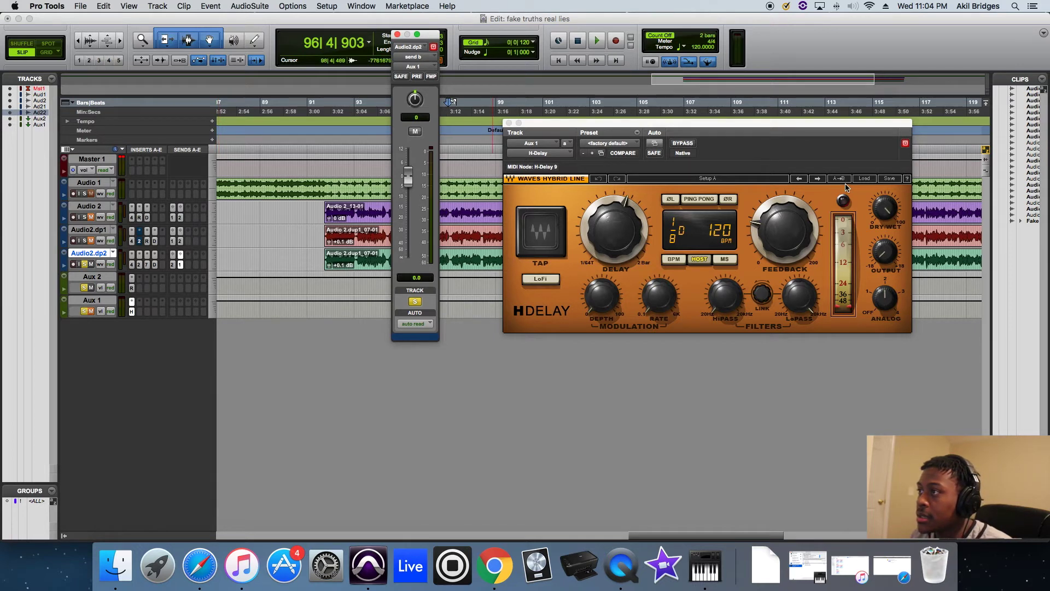
Step: Load the Full Reset factory preset in the H-Delay and play the vocal with the delay
left_click(864, 179)
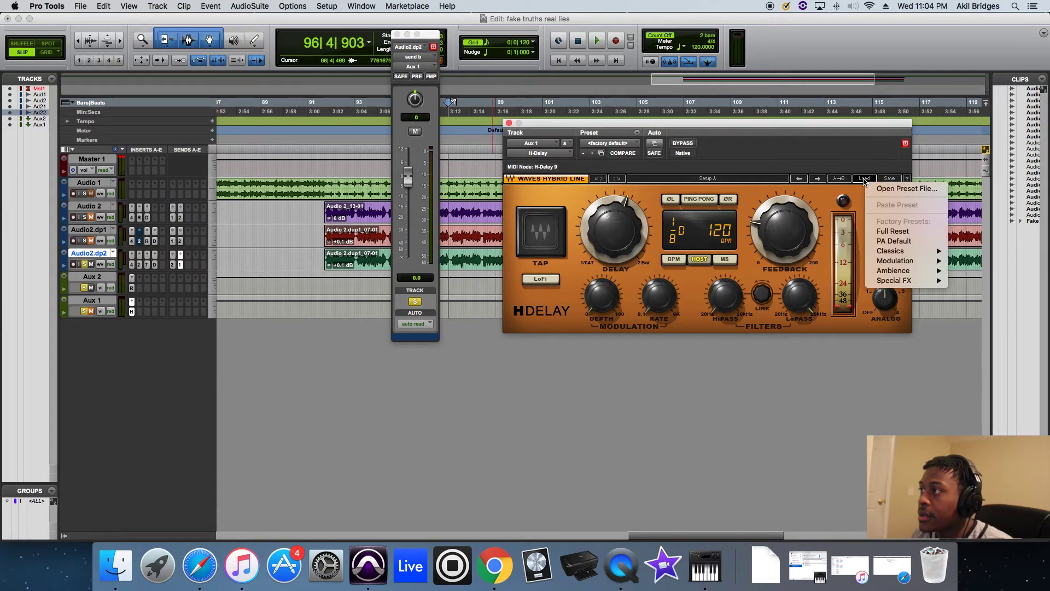
left_click(885, 232)
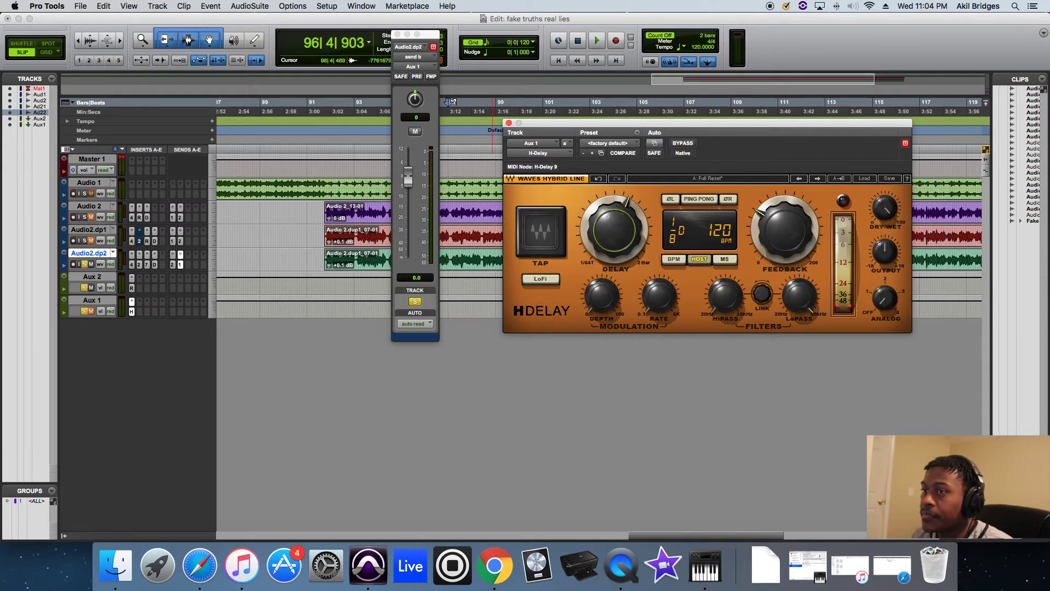
key("space")
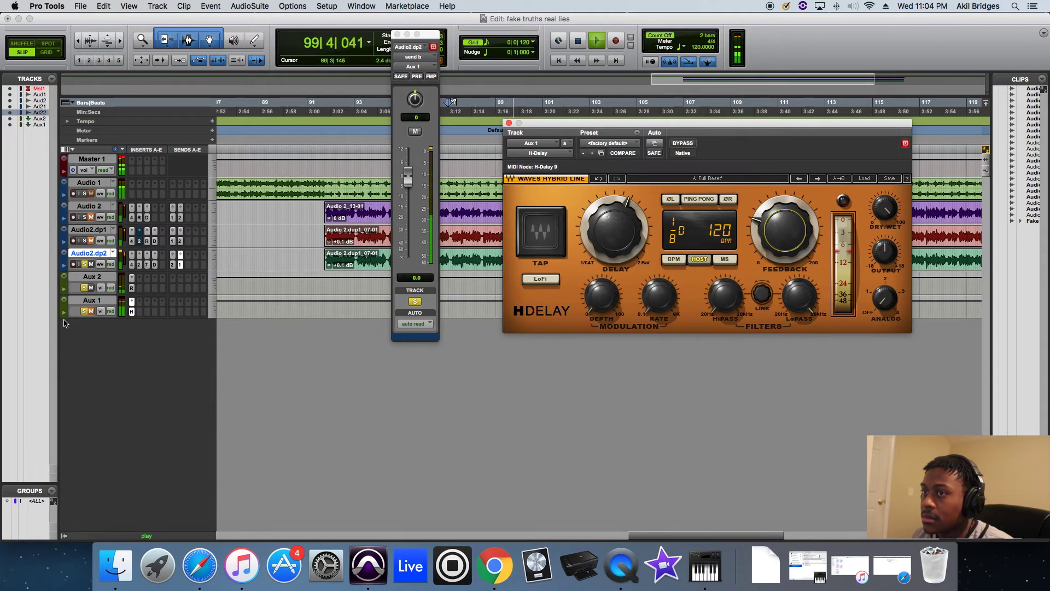
Step: Take Aux 2 out of solo, play the vocal with the delay, and open the Audio 2.dup2 send to Aux 2
key("space")
left_click(85, 288)
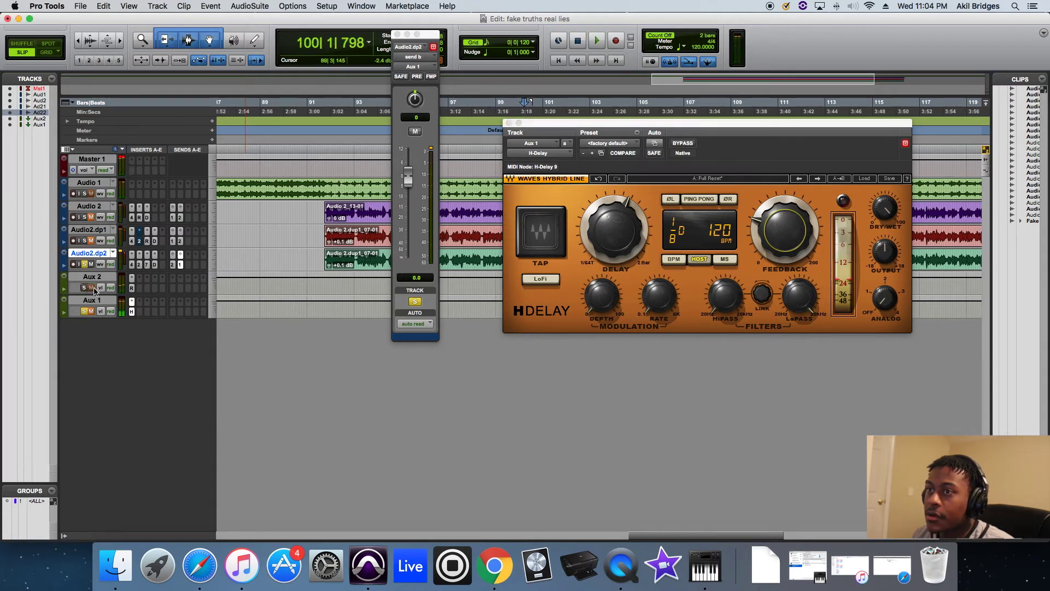
key("space")
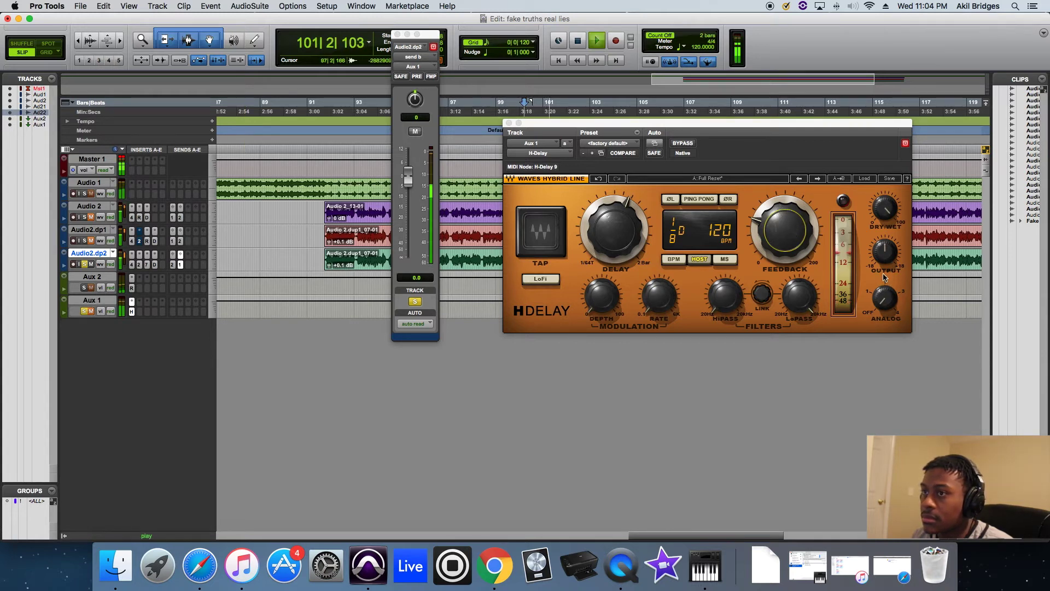
left_click(173, 265)
left_click(98, 311)
key("space")
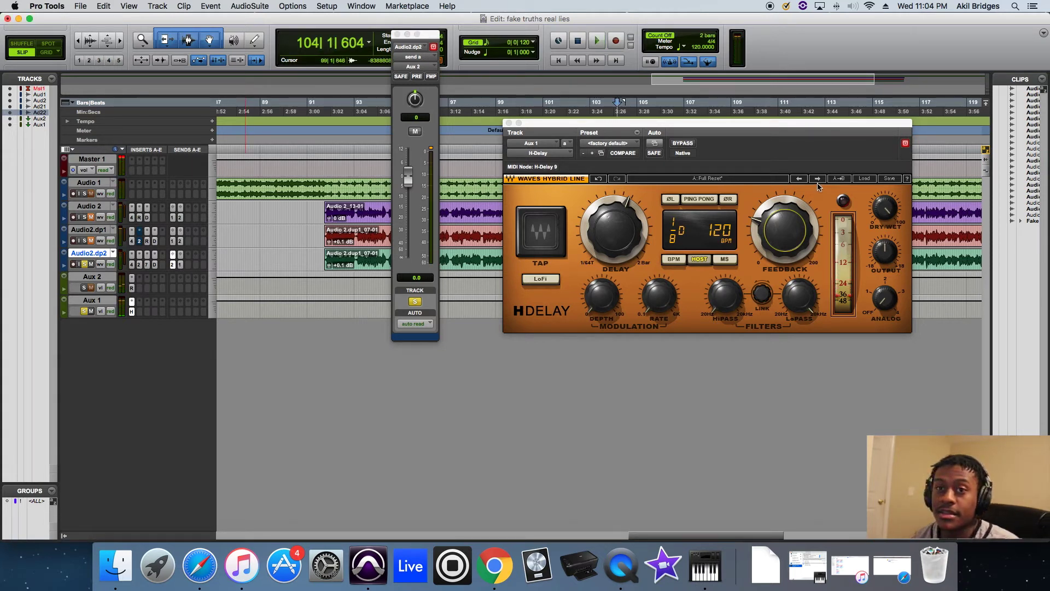
Step: Play the vocal briefly from about bar 92 and lower the output and feedback of the H-Delay
left_click(337, 105)
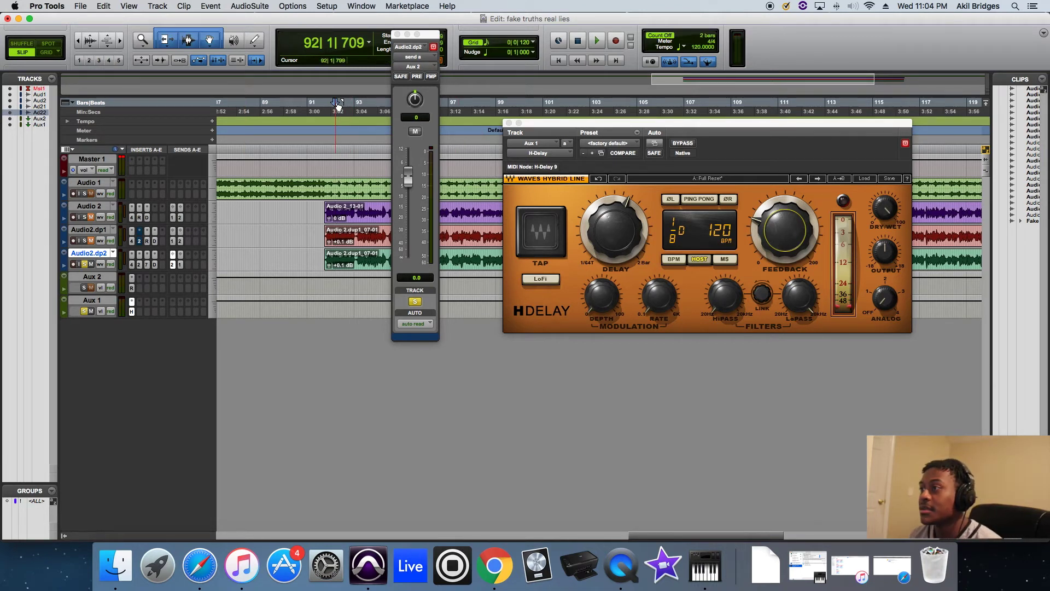
key("space")
key("space")
mouse_move(878, 257)
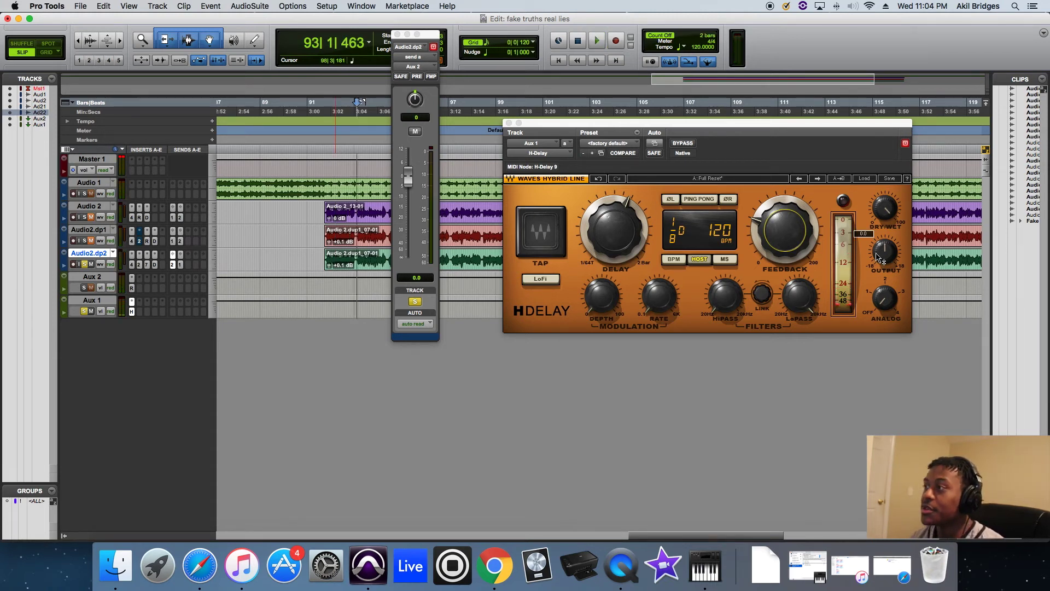
left_click_drag(882, 251, 882, 273)
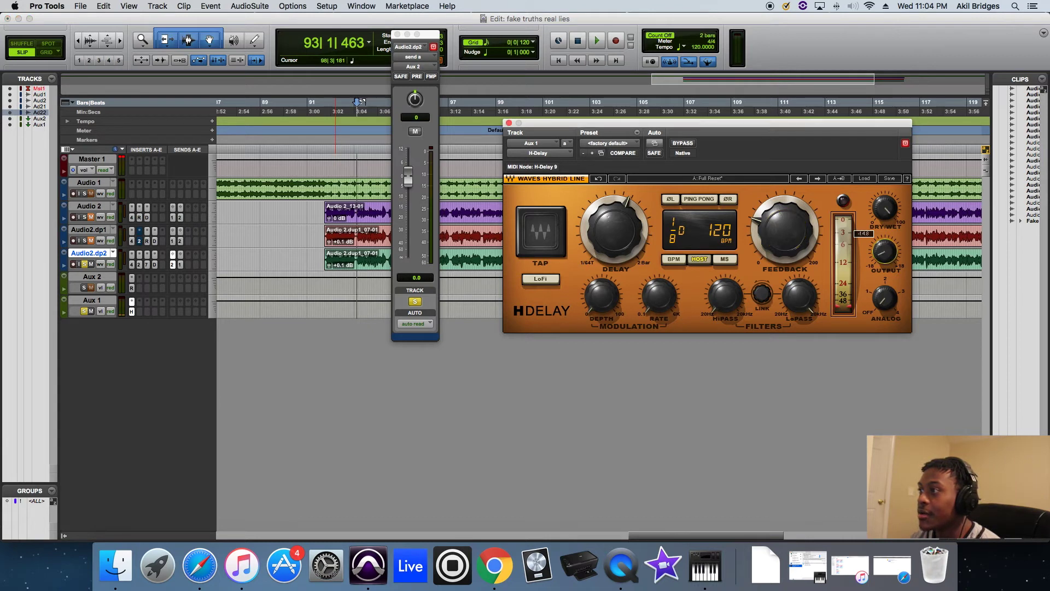
left_click_drag(781, 224, 781, 233)
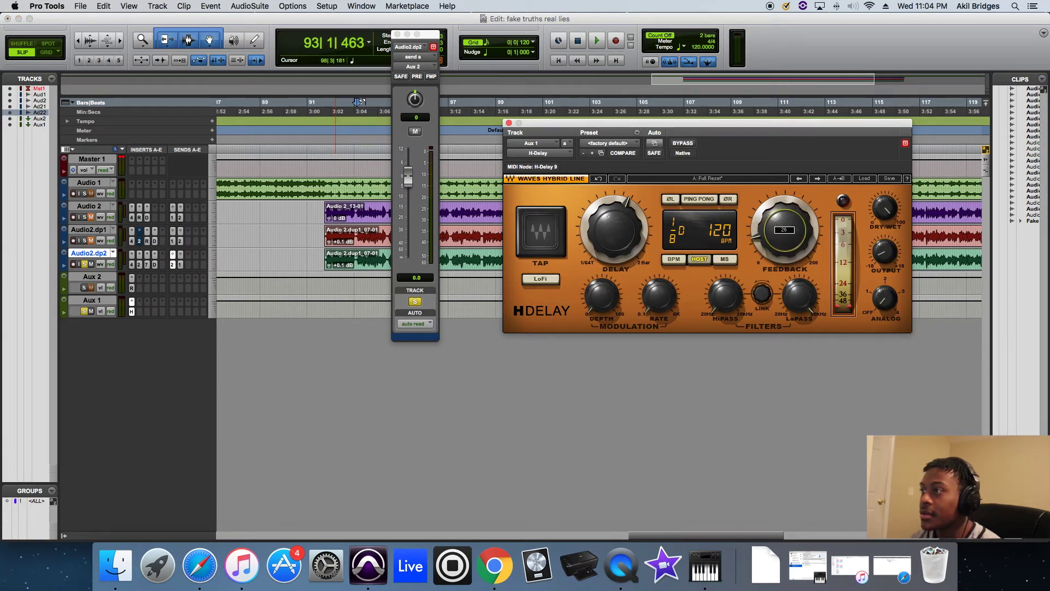
Step: Switch the H-Delay timing to milliseconds, play the vocal from about bar 91, and lower the delay output further
left_click(674, 260)
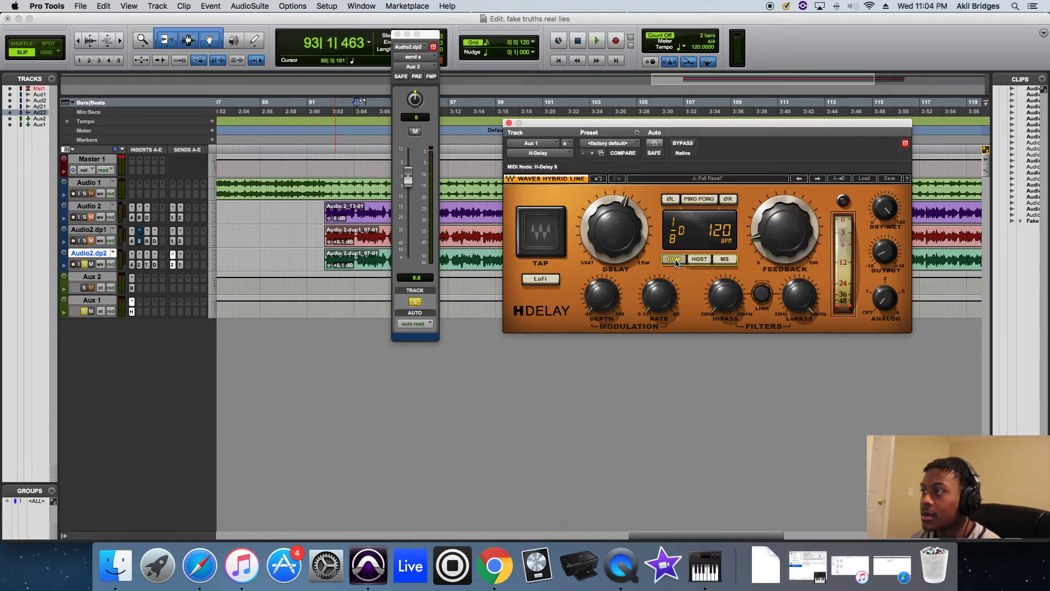
left_click(723, 260)
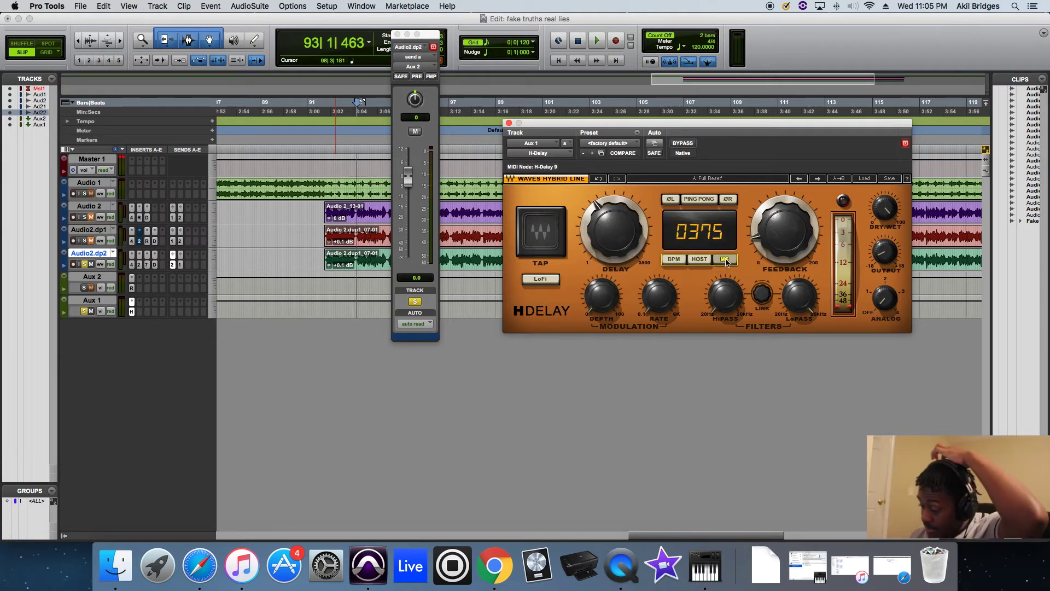
mouse_move(617, 230)
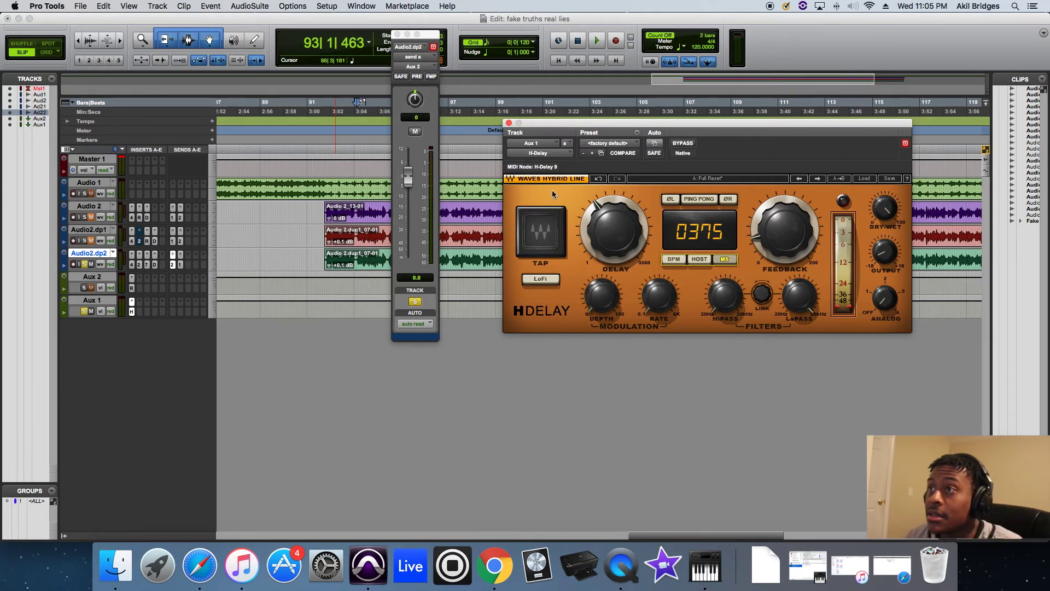
left_click(331, 108)
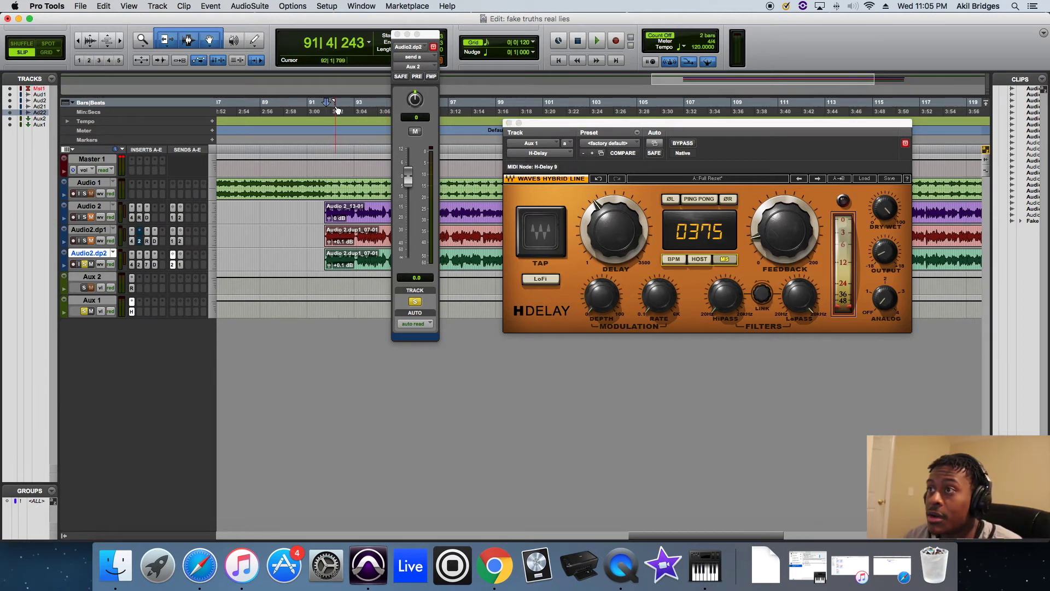
key("space")
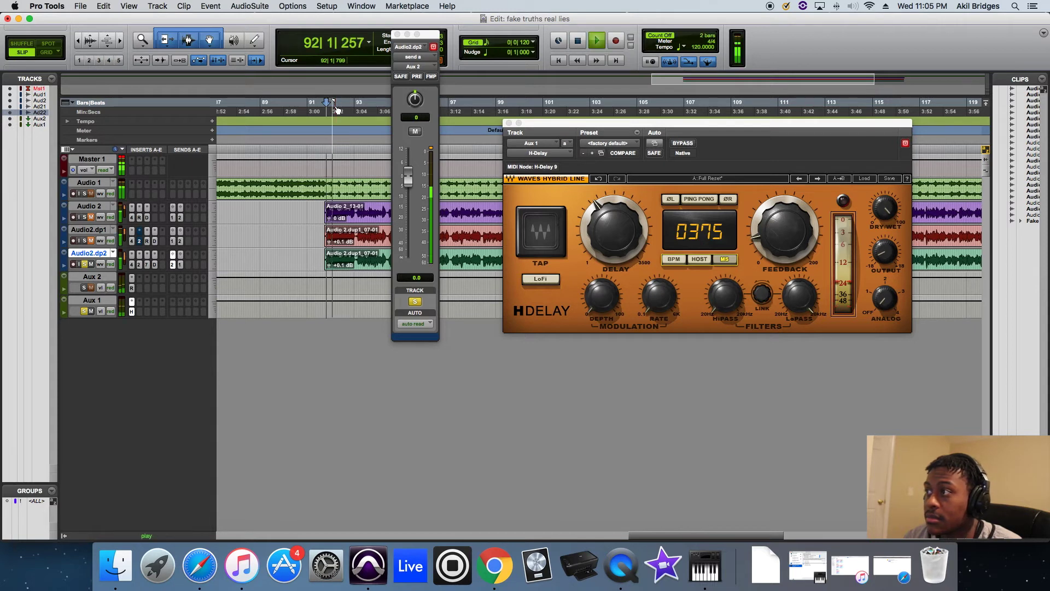
left_click(857, 234)
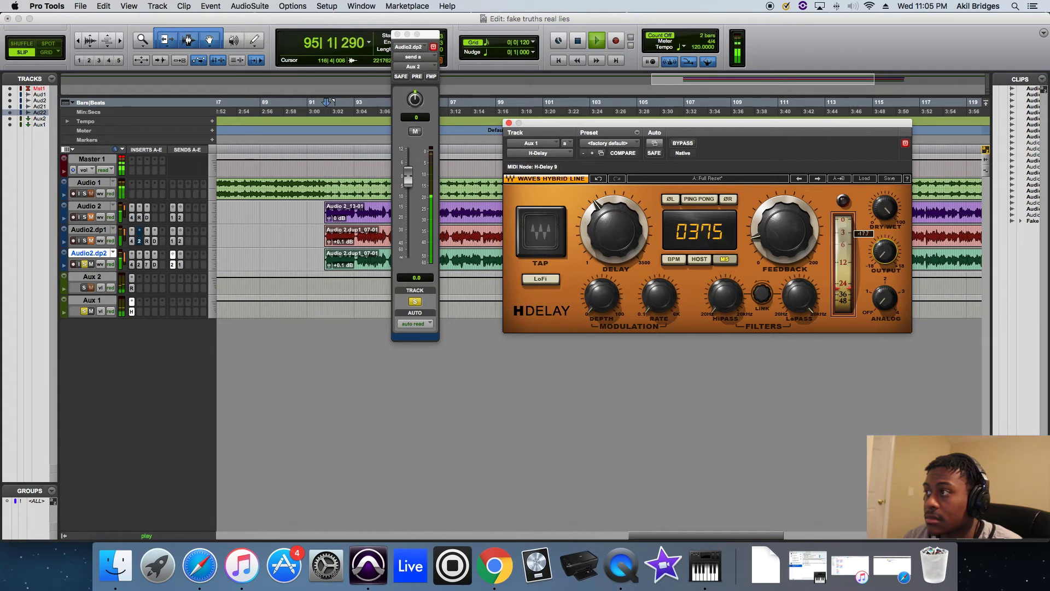
Step: Turn the H-Delay feedback down close to its minimum while playing the vocal from about bar 97
mouse_move(785, 229)
left_mouse_down()
mouse_move(785, 241)
mouse_move(776, 219)
mouse_move(786, 218)
left_mouse_up()
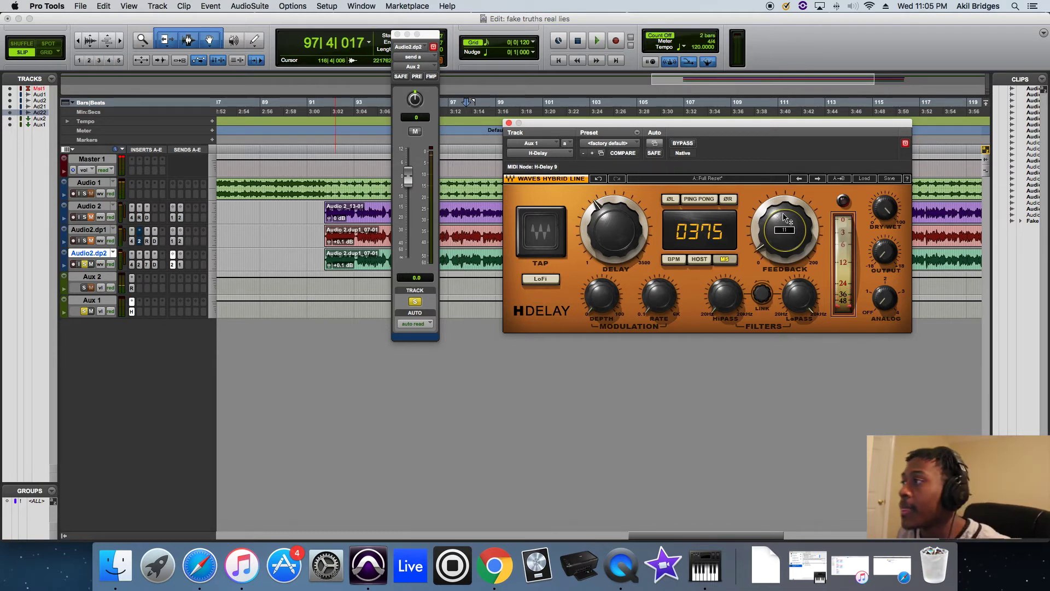
mouse_move(878, 250)
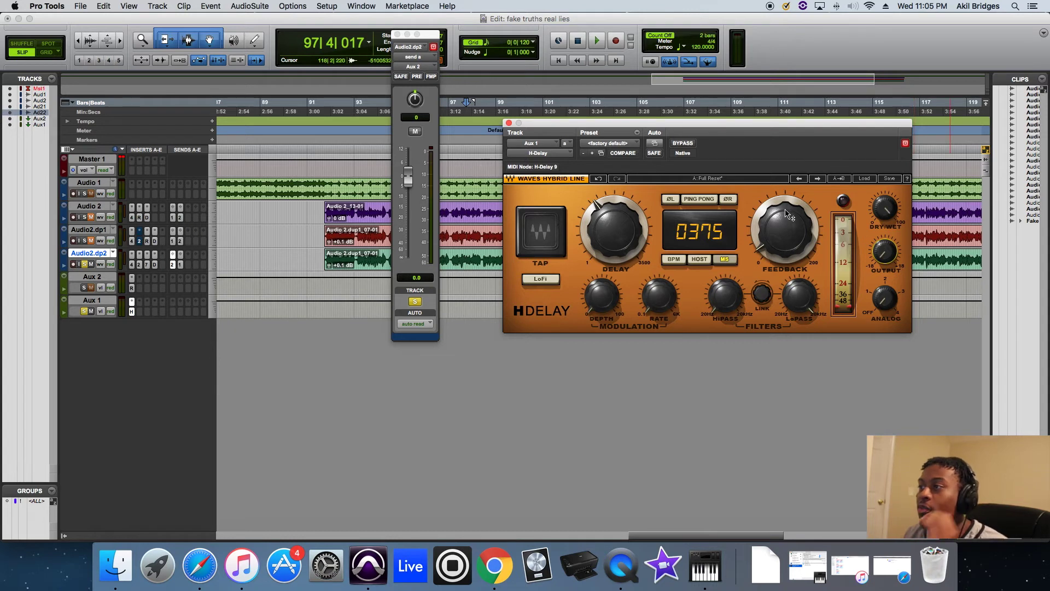
mouse_move(790, 216)
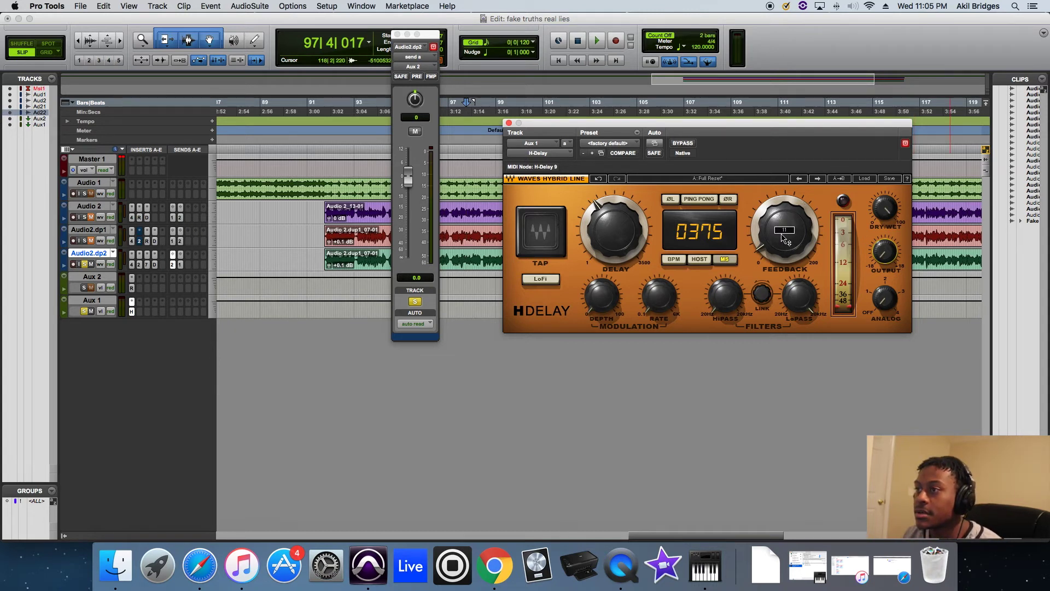
key("space")
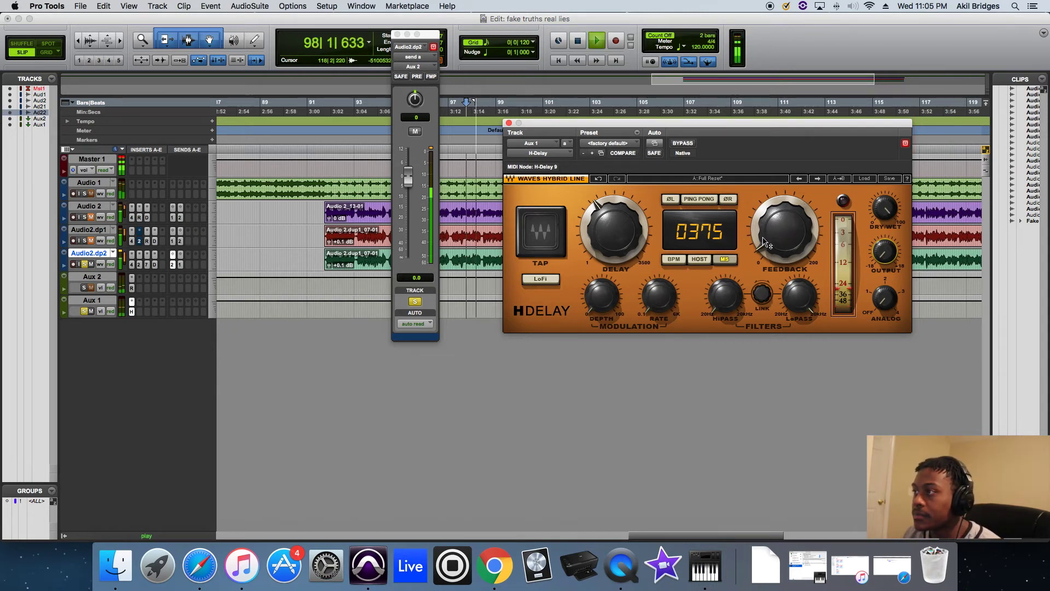
left_click_drag(788, 233, 773, 244)
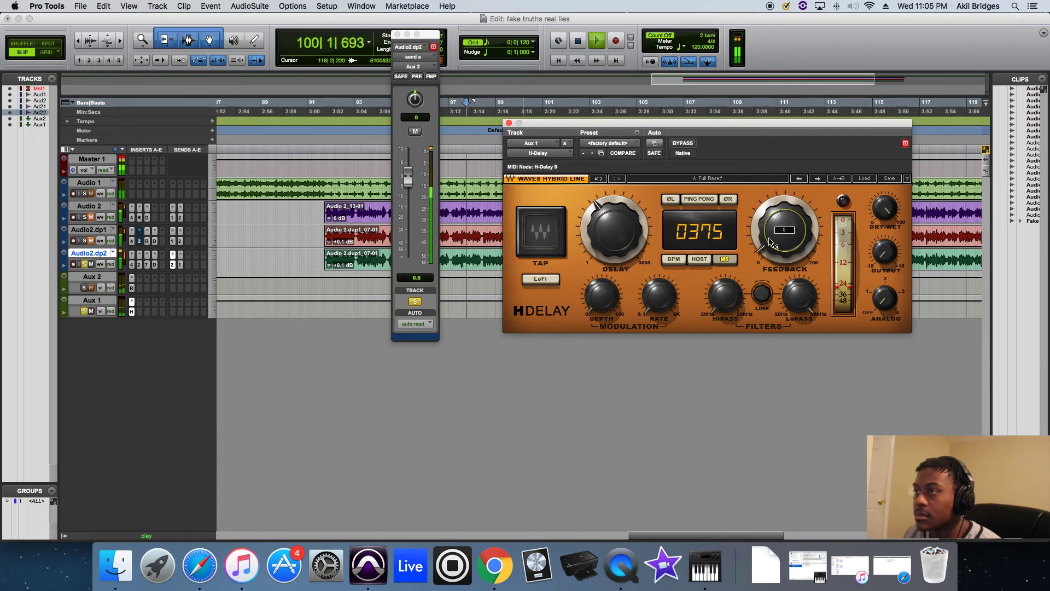
Step: Take Aux 1 and Audio 2.dup2 out of solo and play the vocal with the beat from about bar 91
key("space")
left_click(83, 305)
left_click(84, 264)
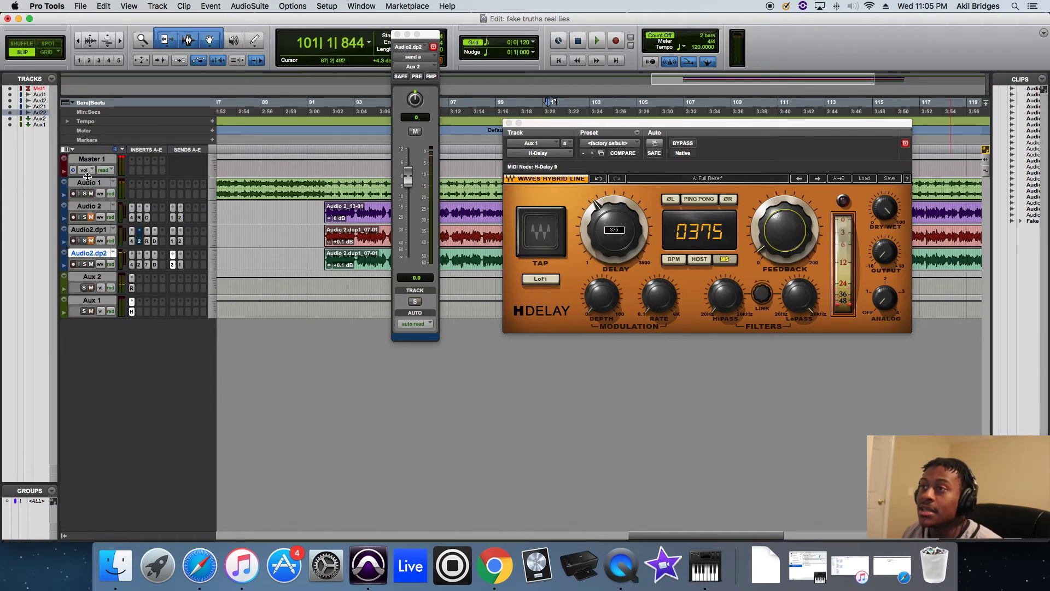
left_click(331, 101)
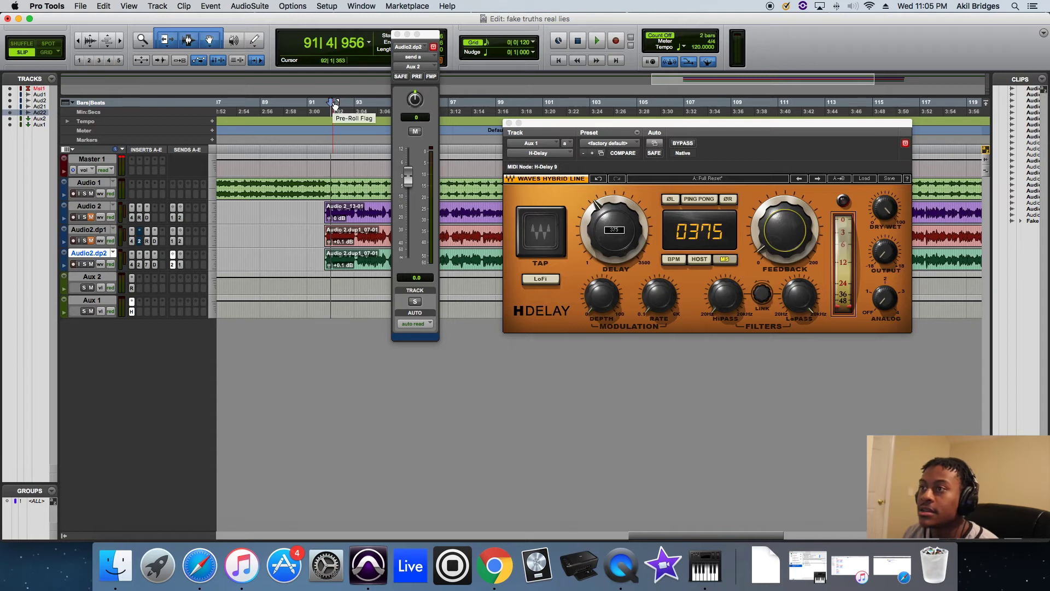
left_click(328, 106)
key("space")
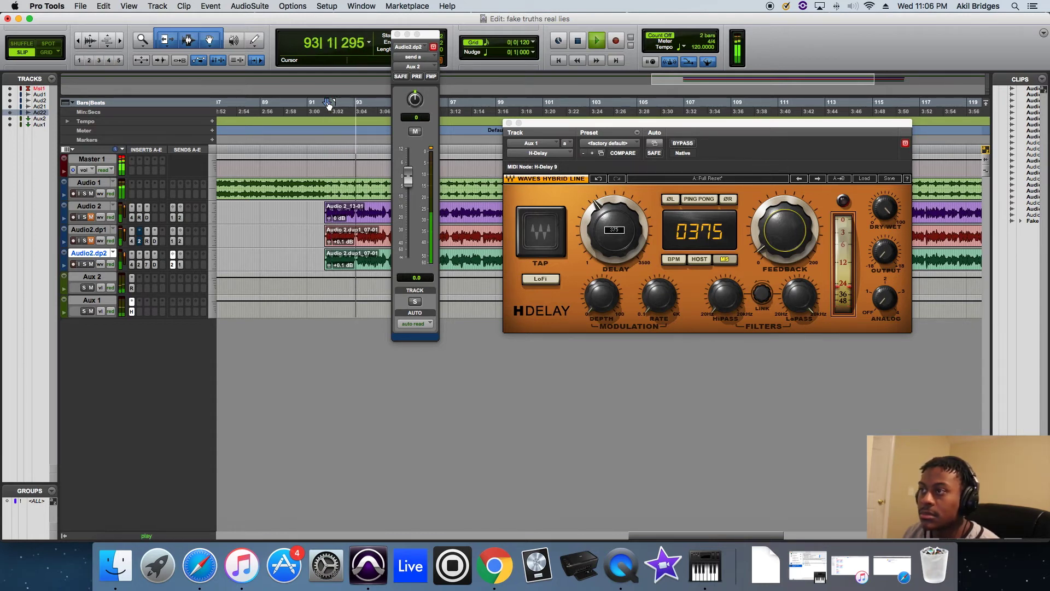
left_click(784, 230)
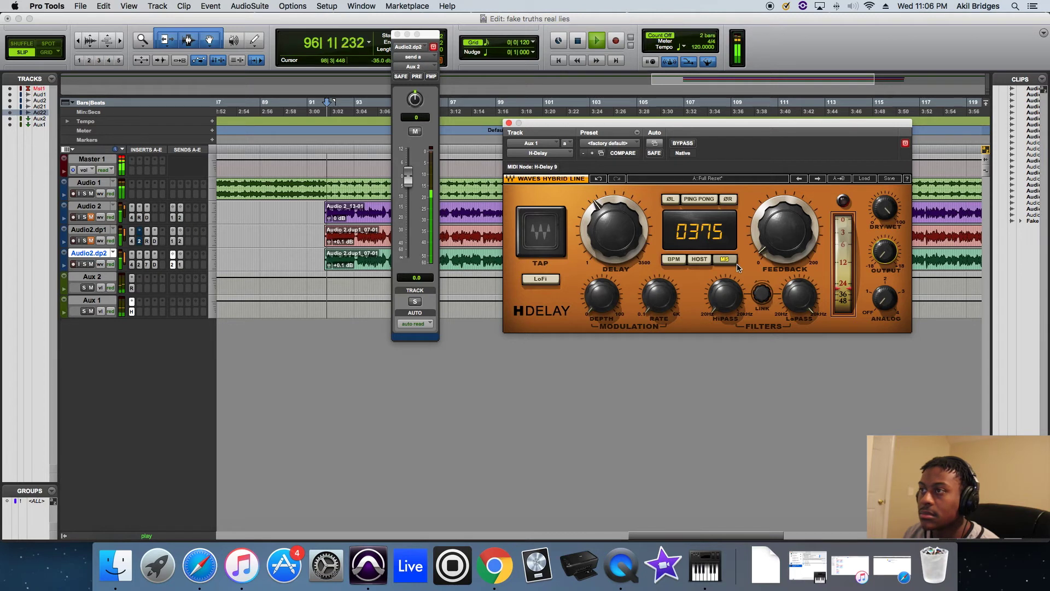
key("space")
Step: Lower the Audio 2.dup2 send to Aux 1 to -4.3 dB and play the mix to check the delay
left_click(180, 264)
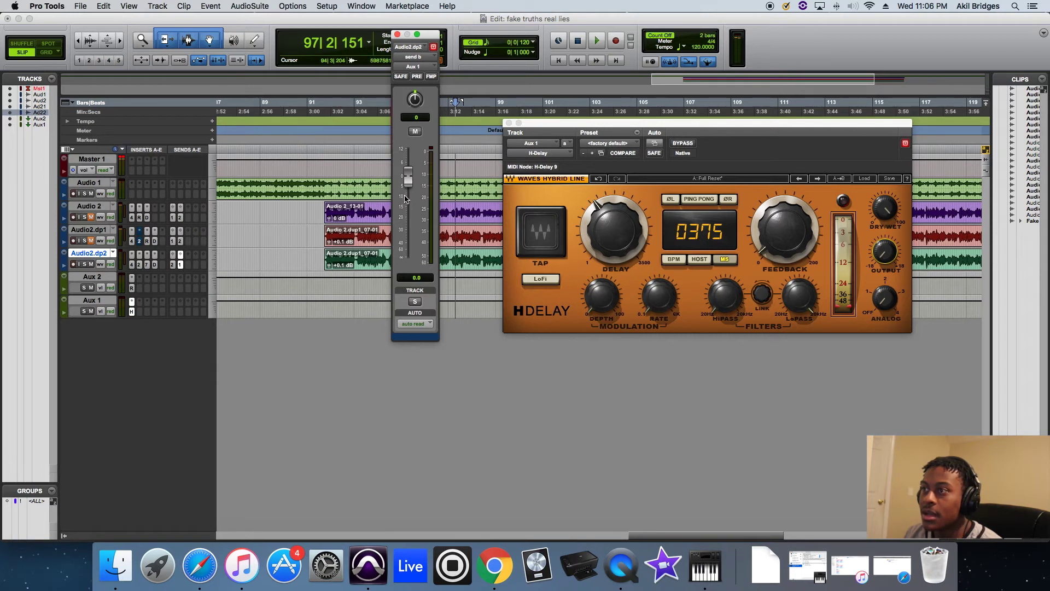
left_click_drag(408, 178, 407, 188)
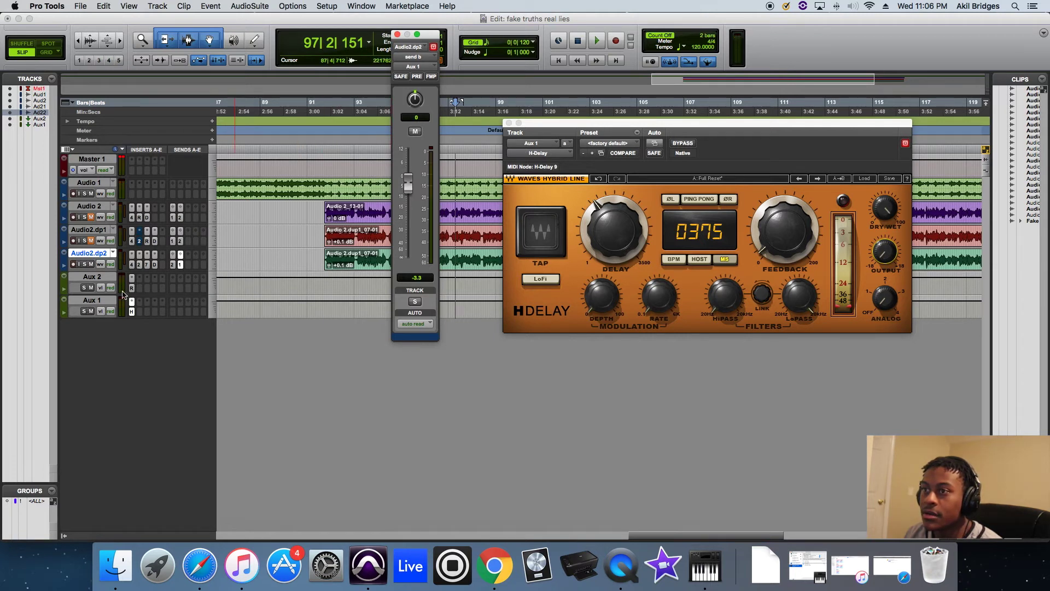
left_click(180, 265)
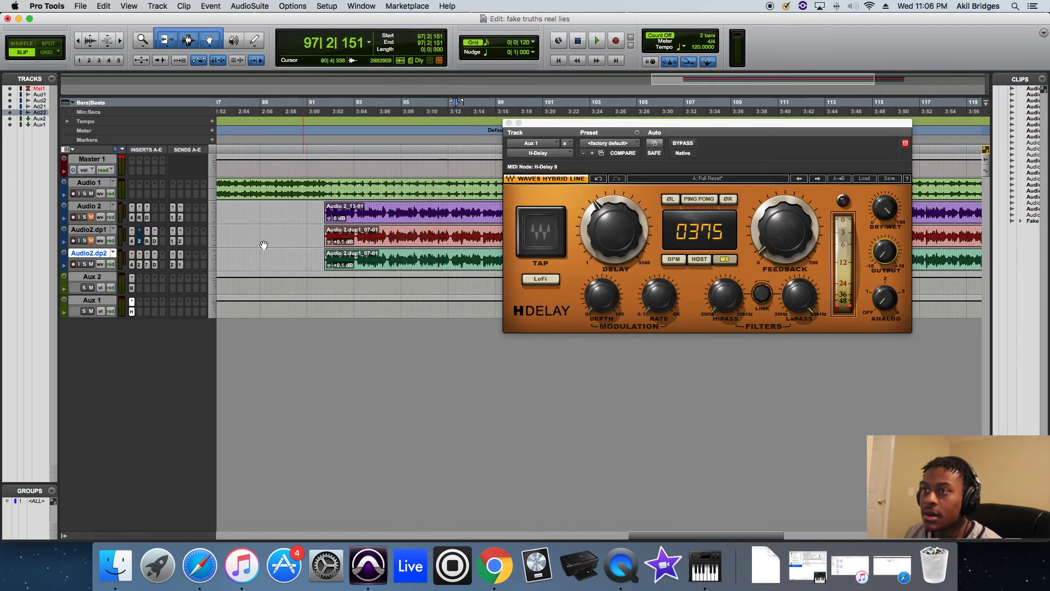
left_click(180, 265)
left_click_drag(408, 187, 408, 191)
key("space")
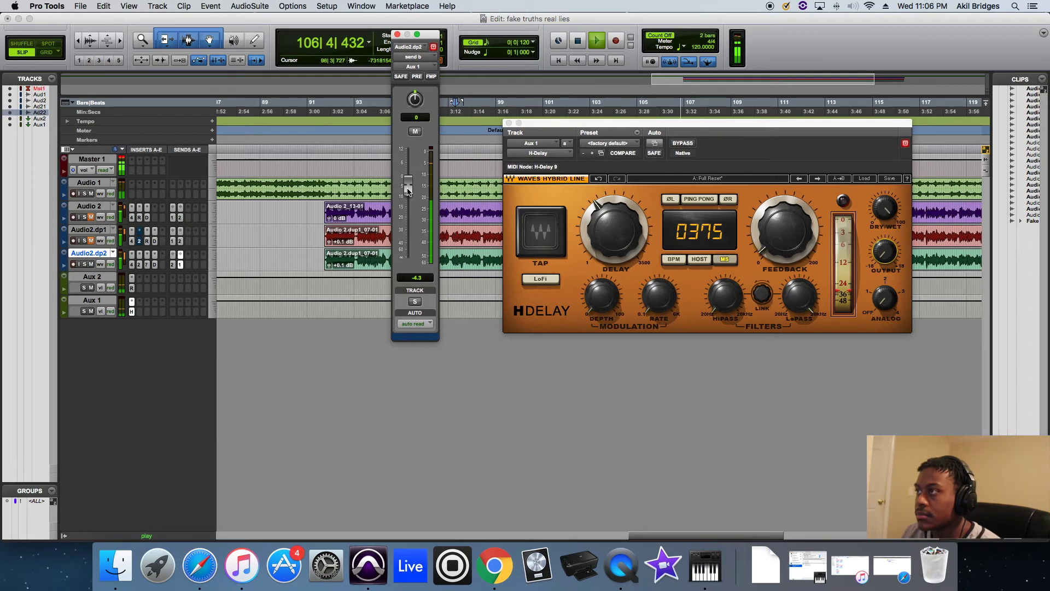
Step: Close the H-Delay and send windows, bring the start of the vocal clips into view, and stop playback
left_click(508, 123)
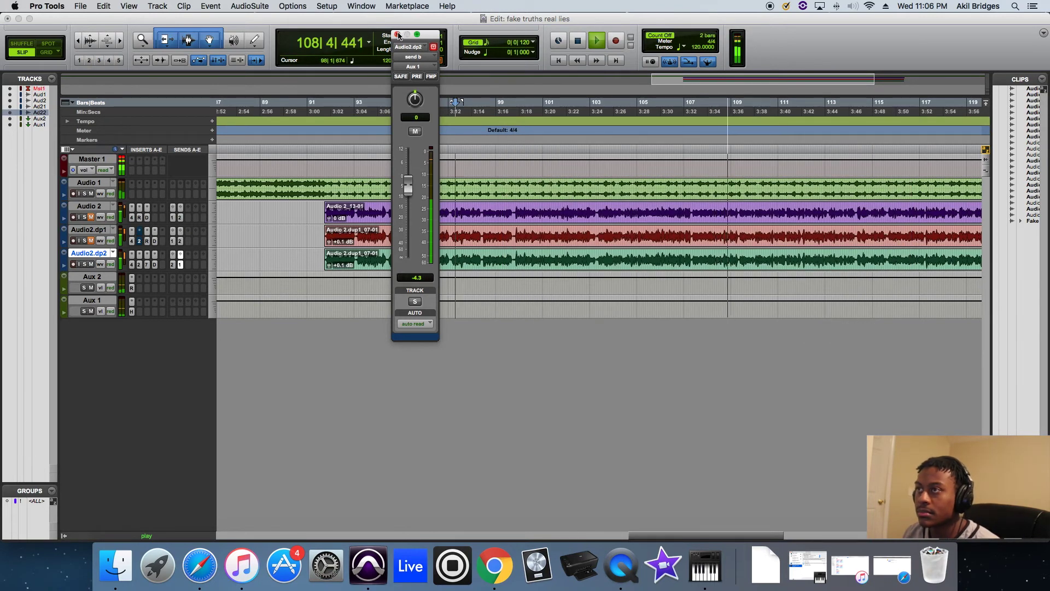
left_click(398, 35)
left_click_drag(731, 81, 781, 81)
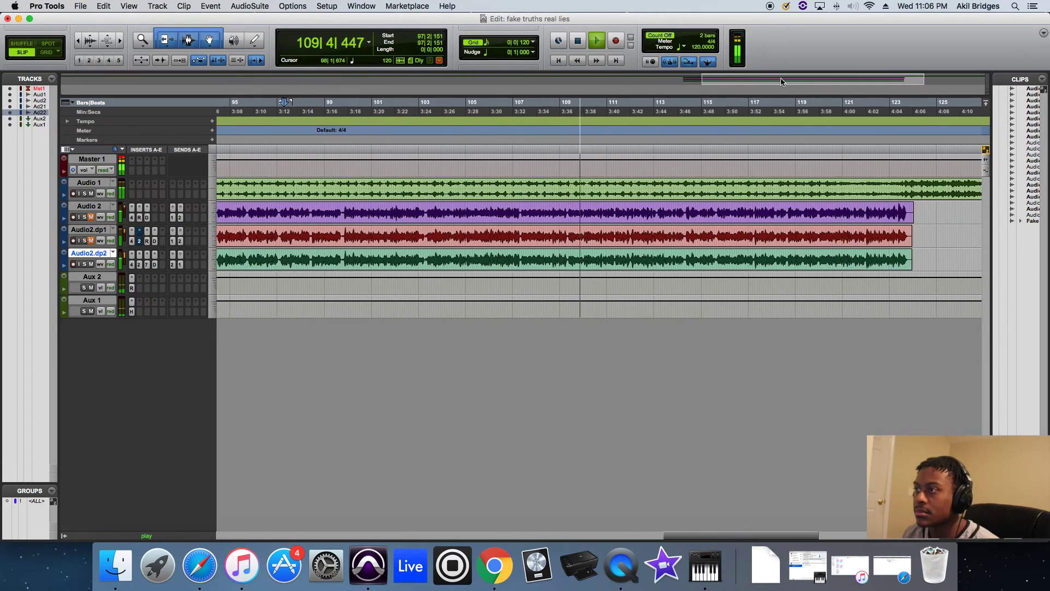
left_click_drag(781, 81, 660, 78)
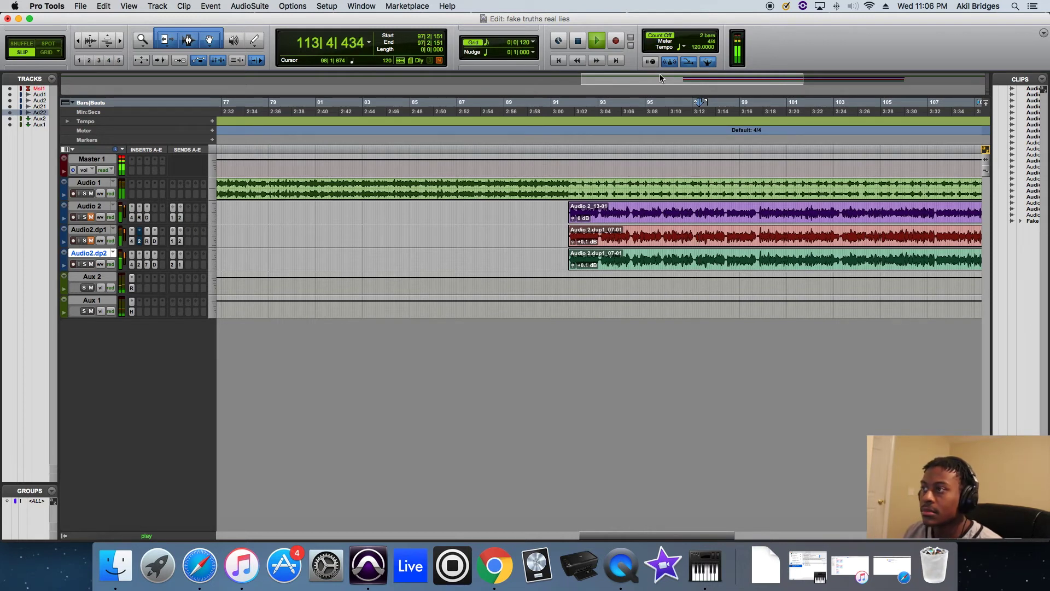
key("space")
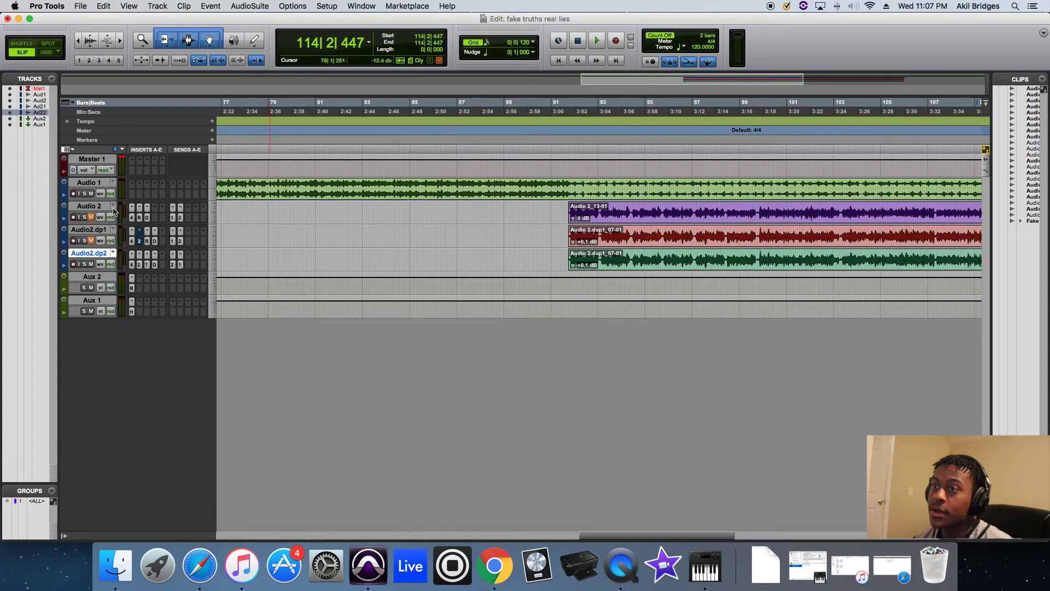
Step: Review the VEQ4 on Audio 2.dup2, reselect its Lead Vocal factory preset, and close the EQ window
left_click(132, 266)
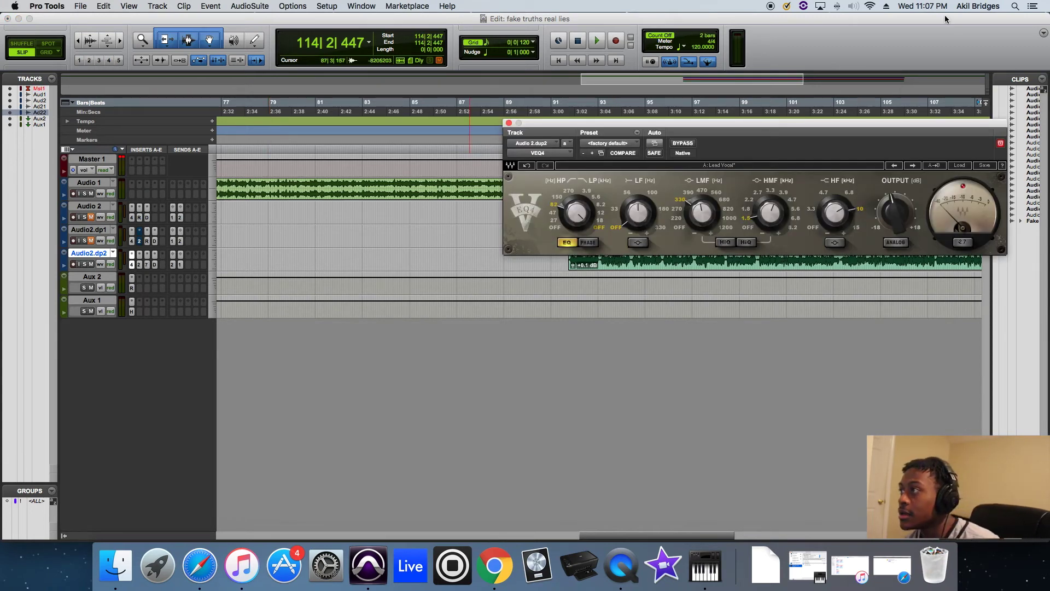
left_click_drag(871, 124, 629, 108)
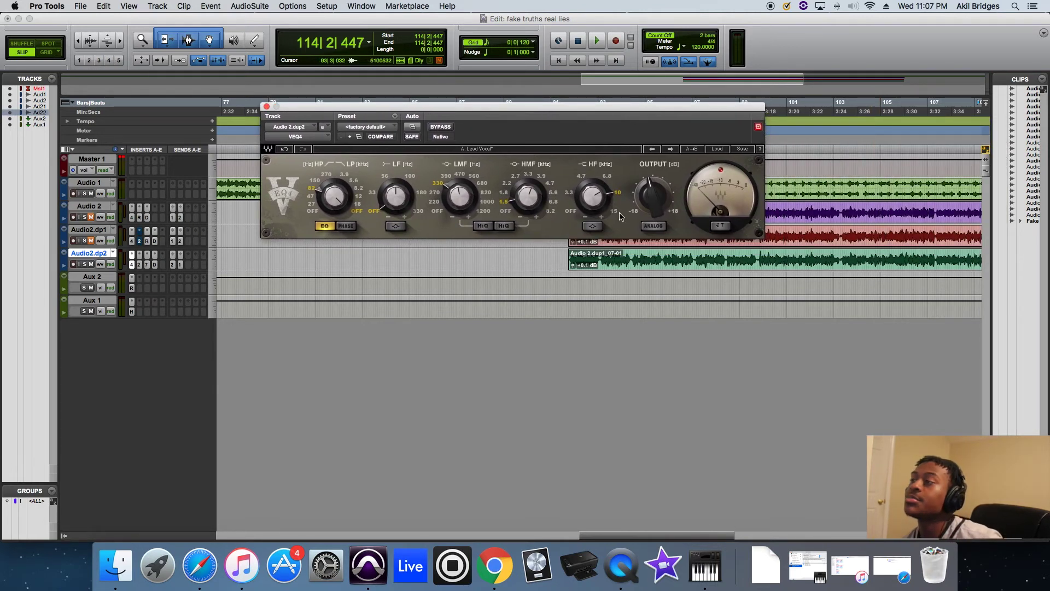
left_click(717, 149)
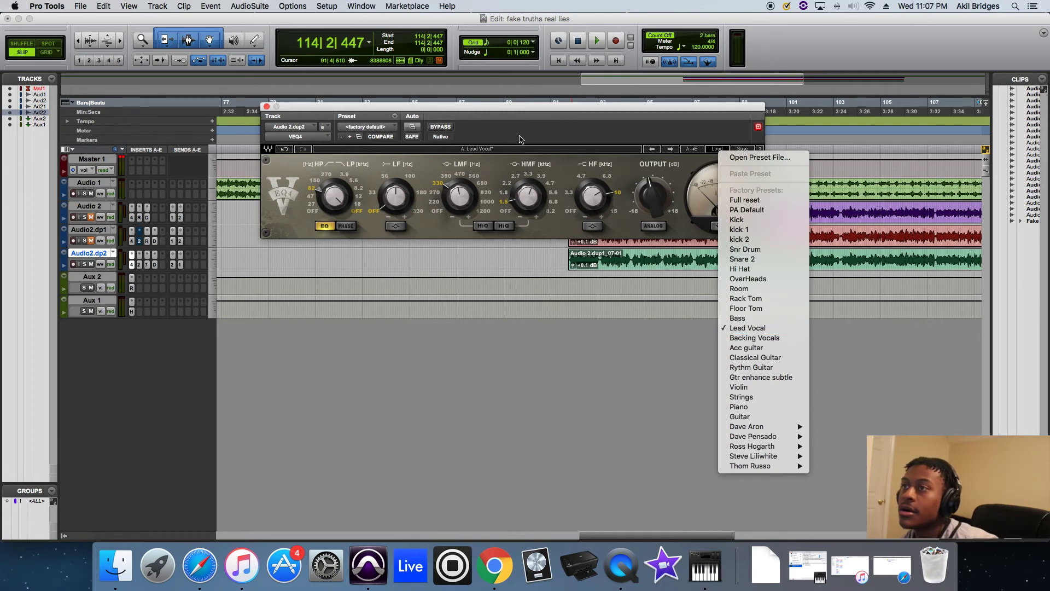
left_click(749, 329)
left_click(268, 108)
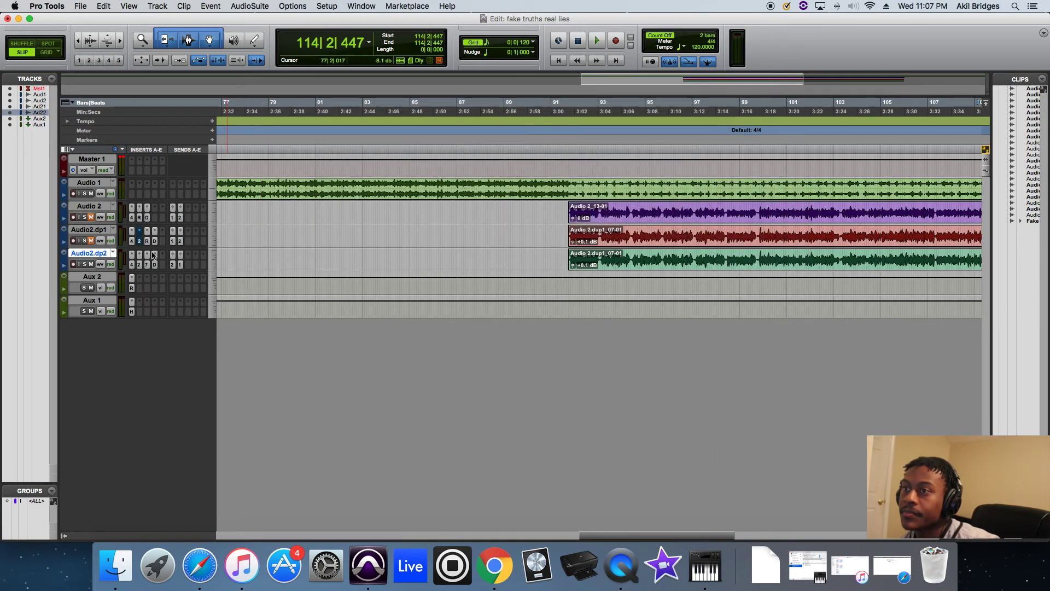
Step: Review the CLA-2A, CLA-76 and DeEsser settings on Audio 2.dup2
left_click(140, 264)
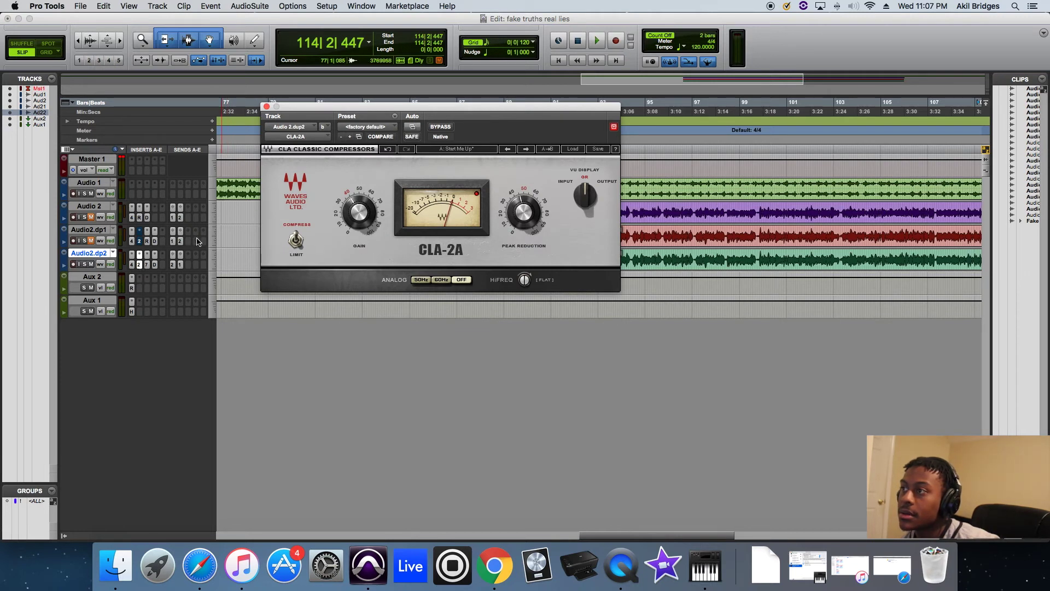
left_click_drag(532, 214, 532, 214)
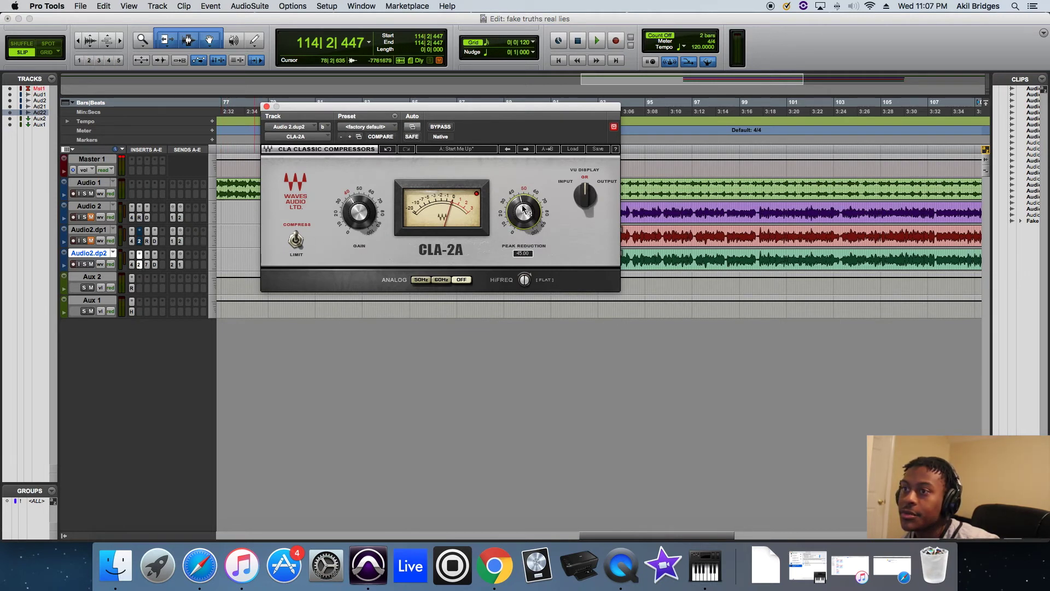
left_click(147, 265)
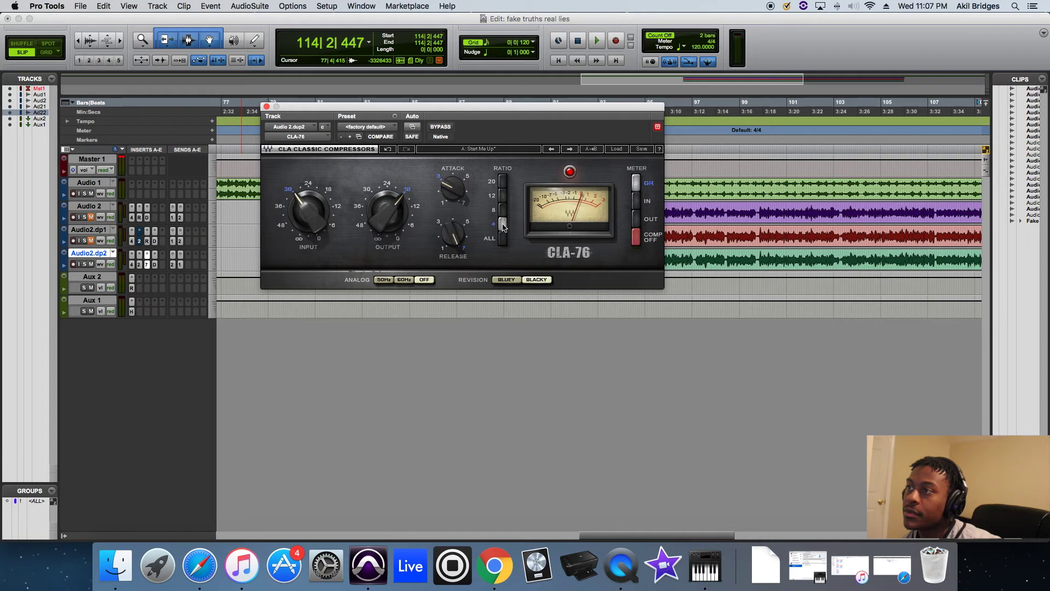
mouse_move(452, 188)
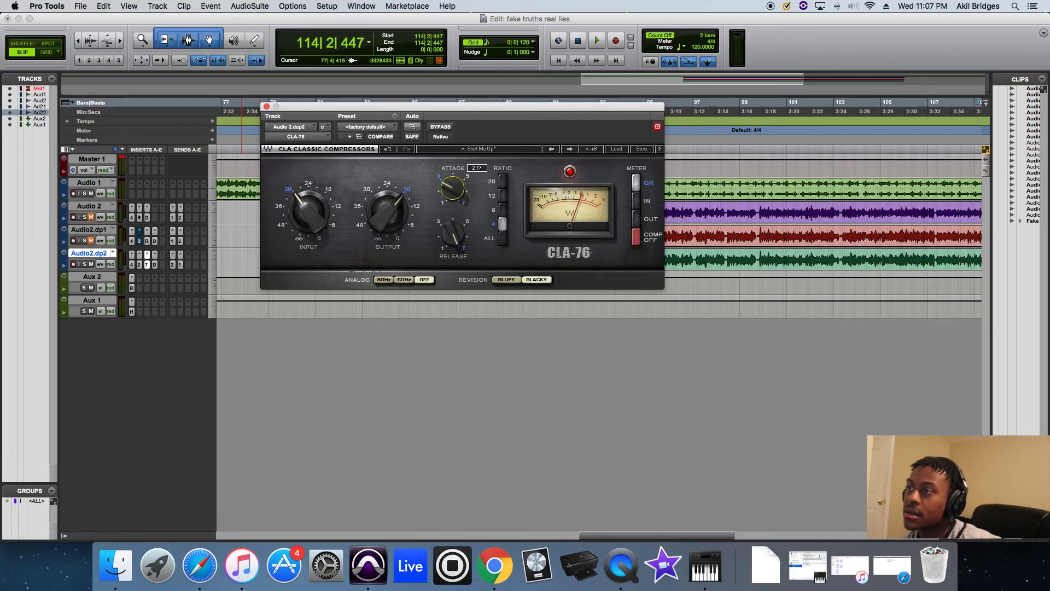
mouse_move(453, 234)
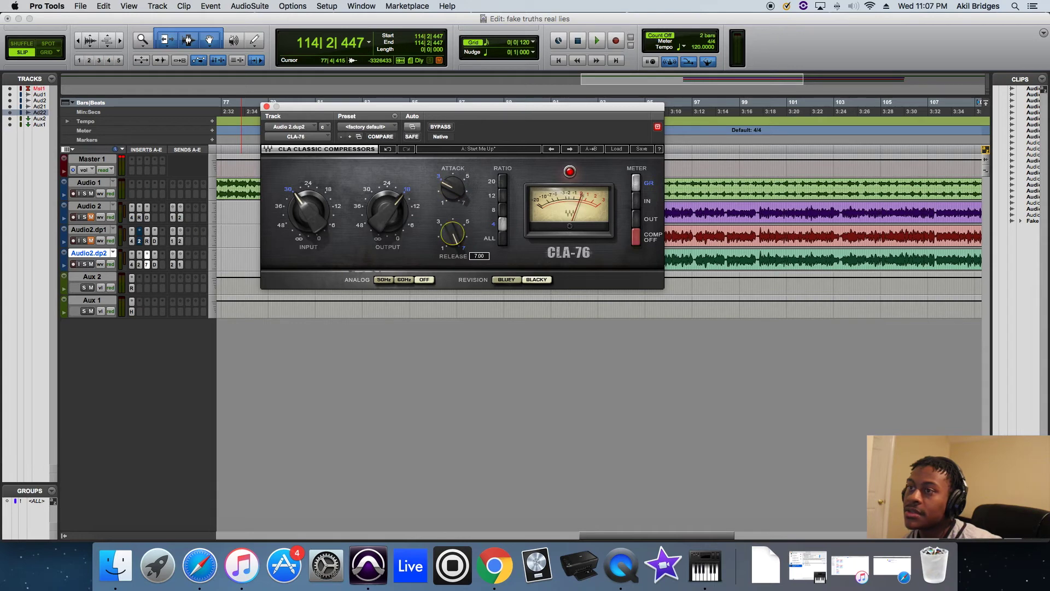
left_click(155, 265)
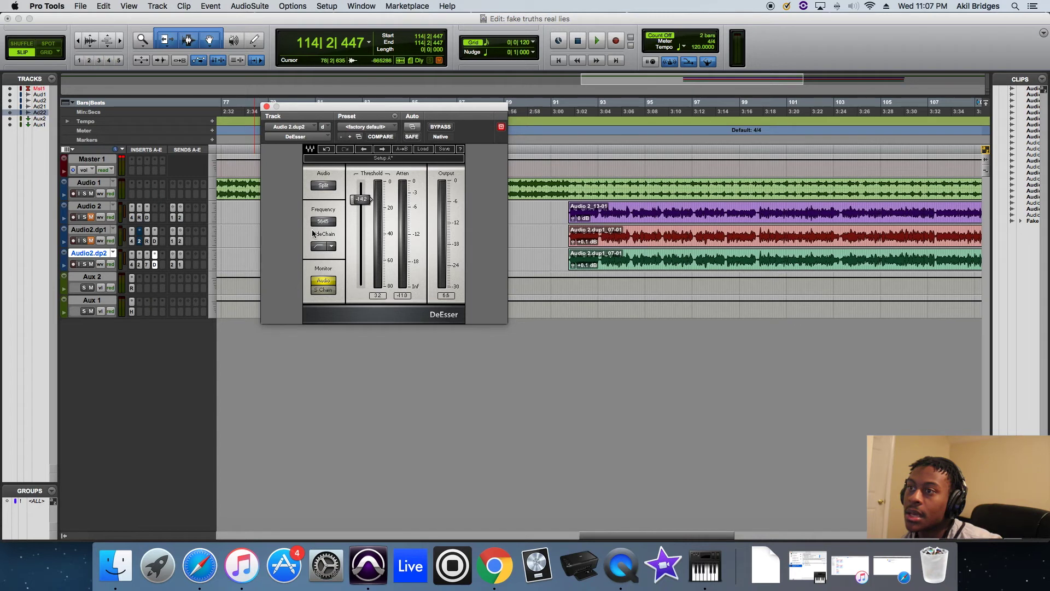
left_click(172, 265)
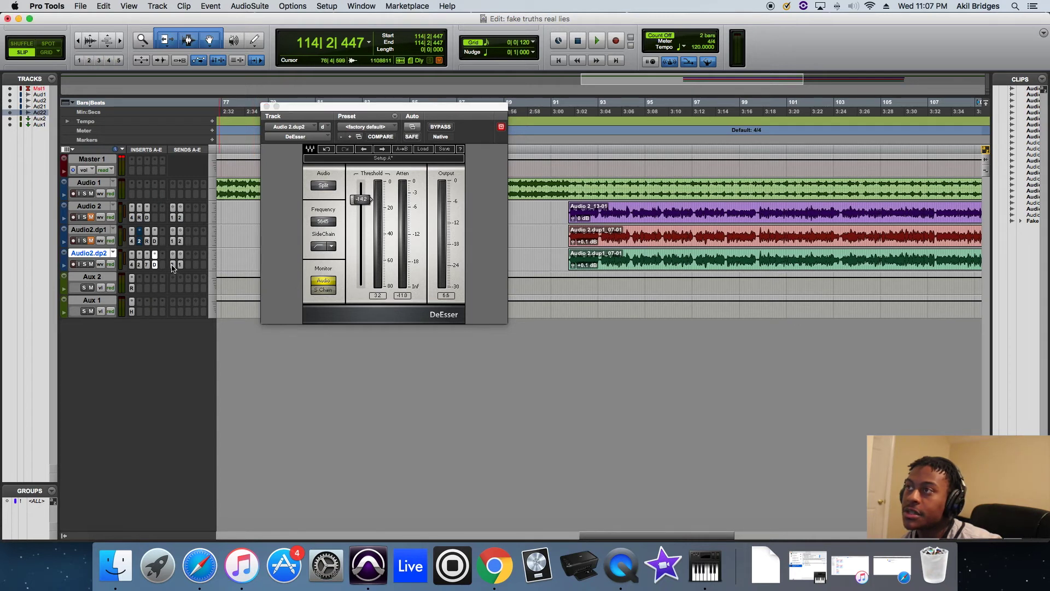
left_click(397, 35)
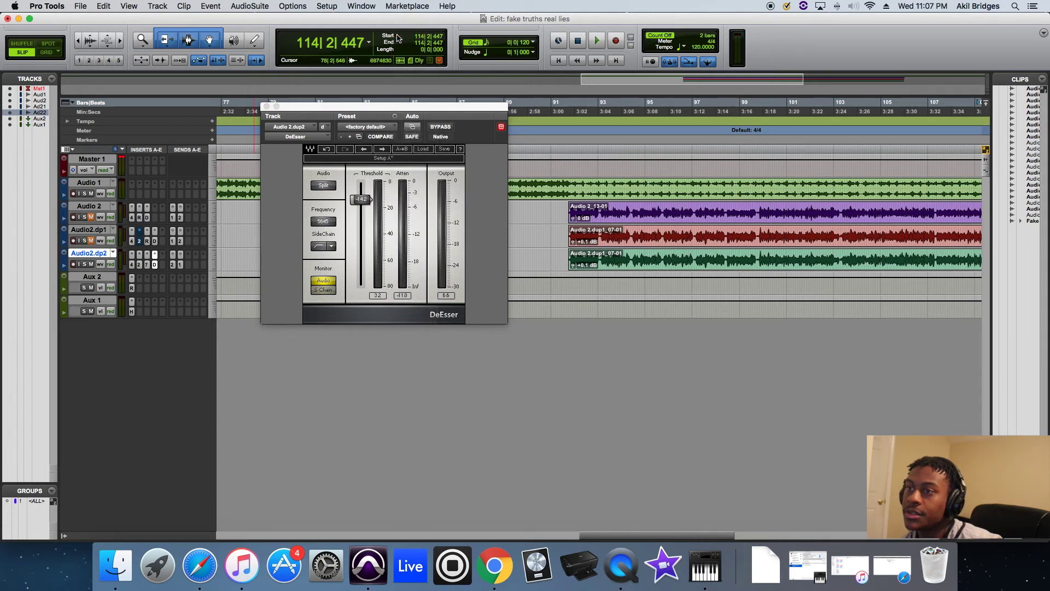
Step: Review the RVerb on Aux 2 and the H-Delay on Aux 1, and close the plug-in window
left_click(132, 288)
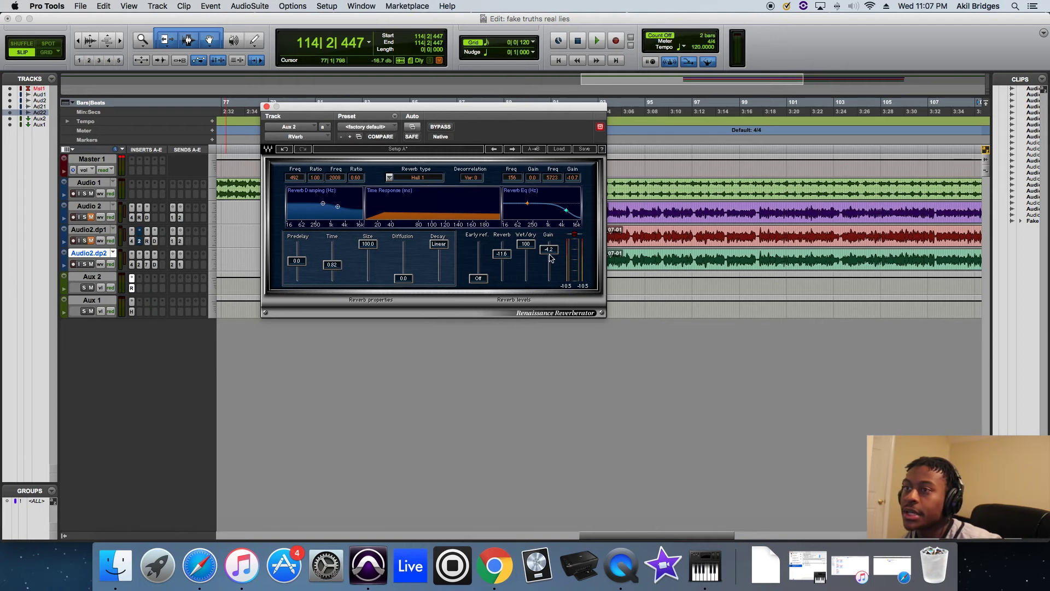
left_click(131, 312)
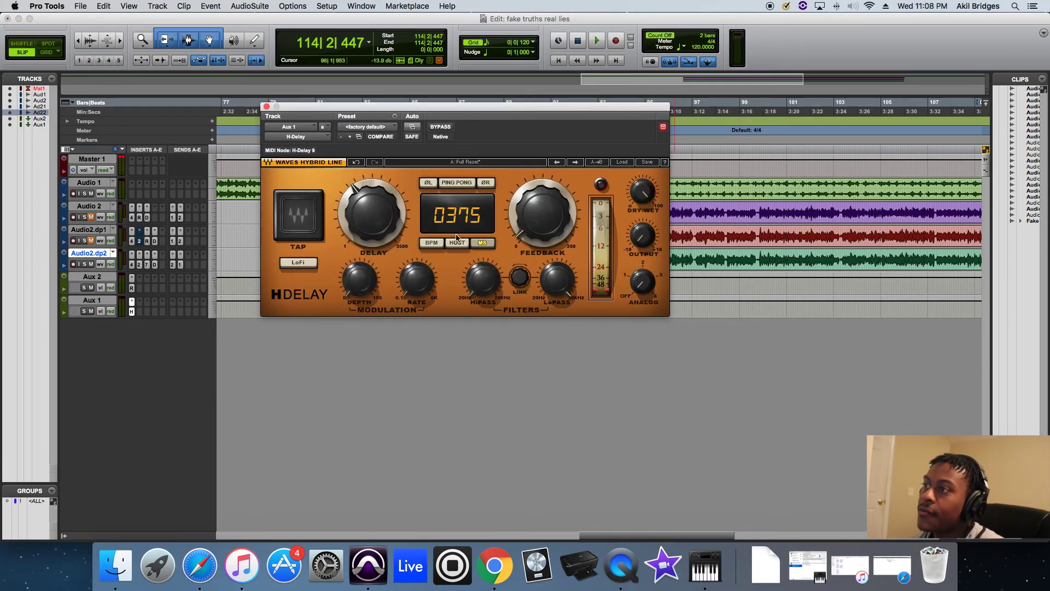
left_click_drag(646, 244, 646, 257)
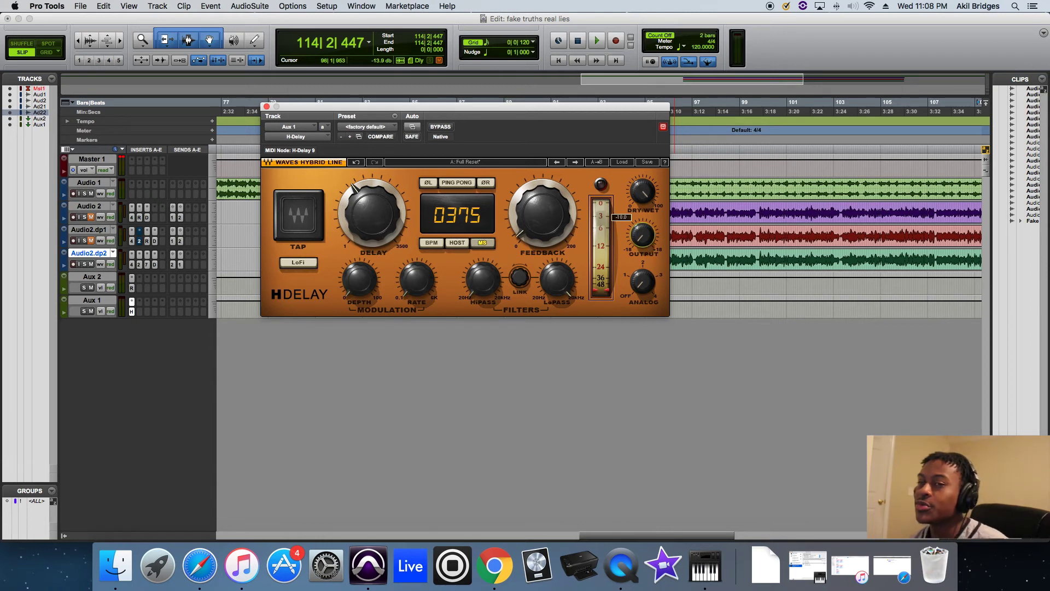
left_click(544, 237)
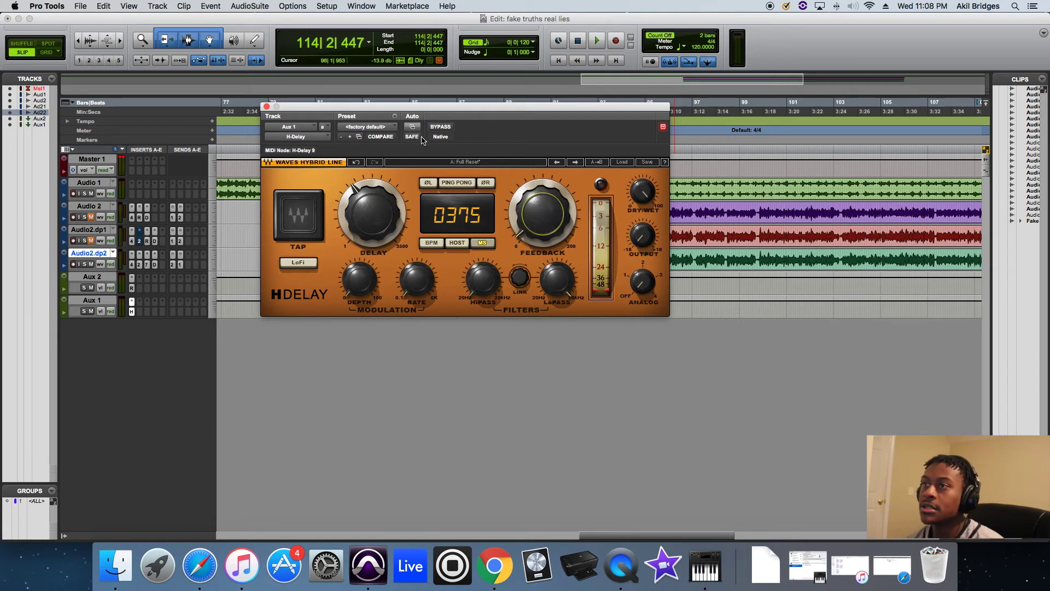
left_click(267, 107)
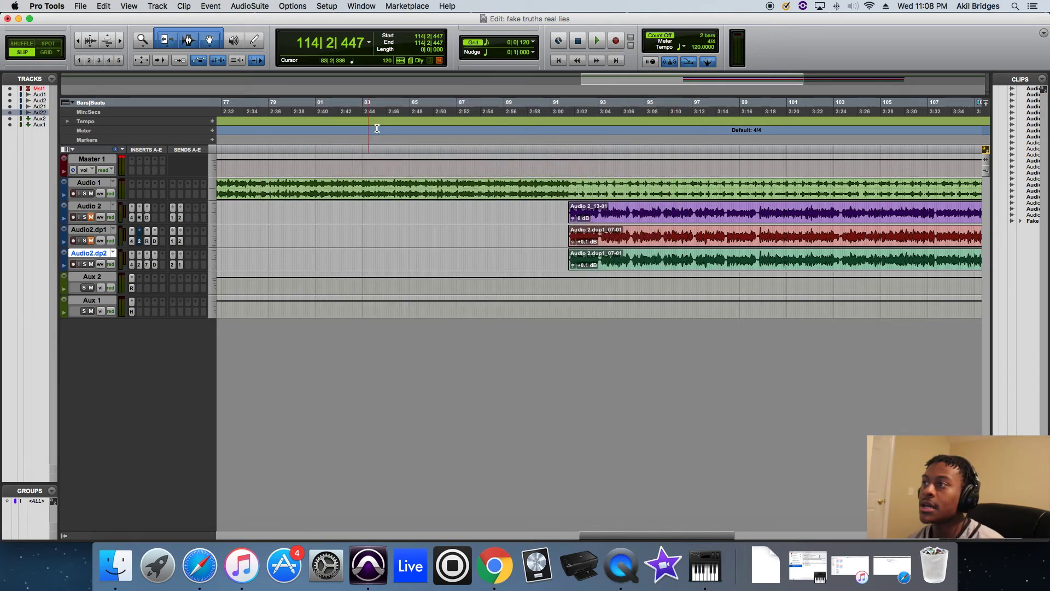
Step: Bypass all inserts and sends on Audio 2.dup2 and play the unprocessed vocal from about bar 91 to bar 103
left_click(570, 113)
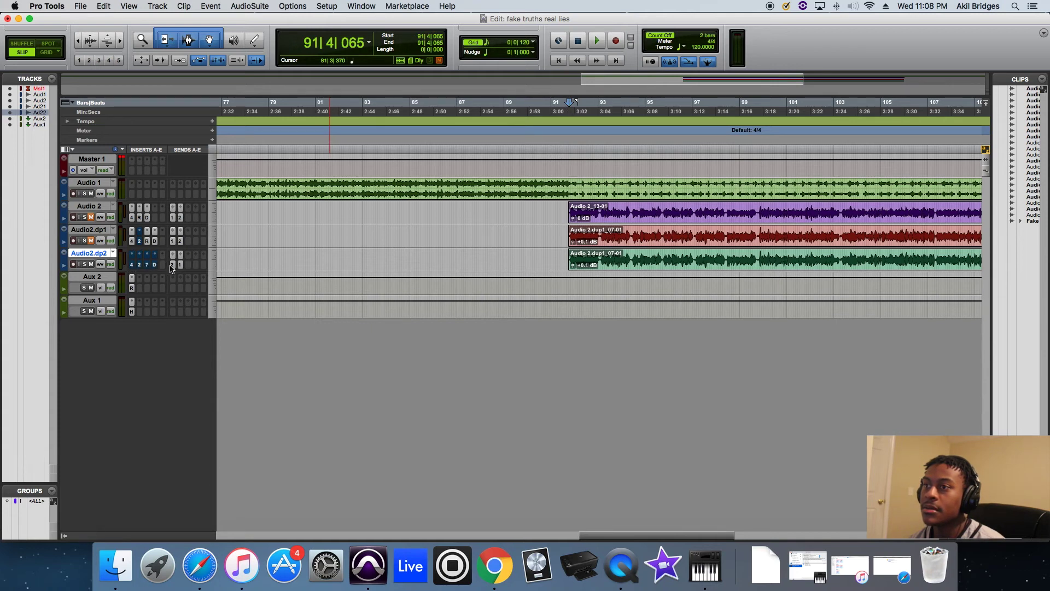
key("space")
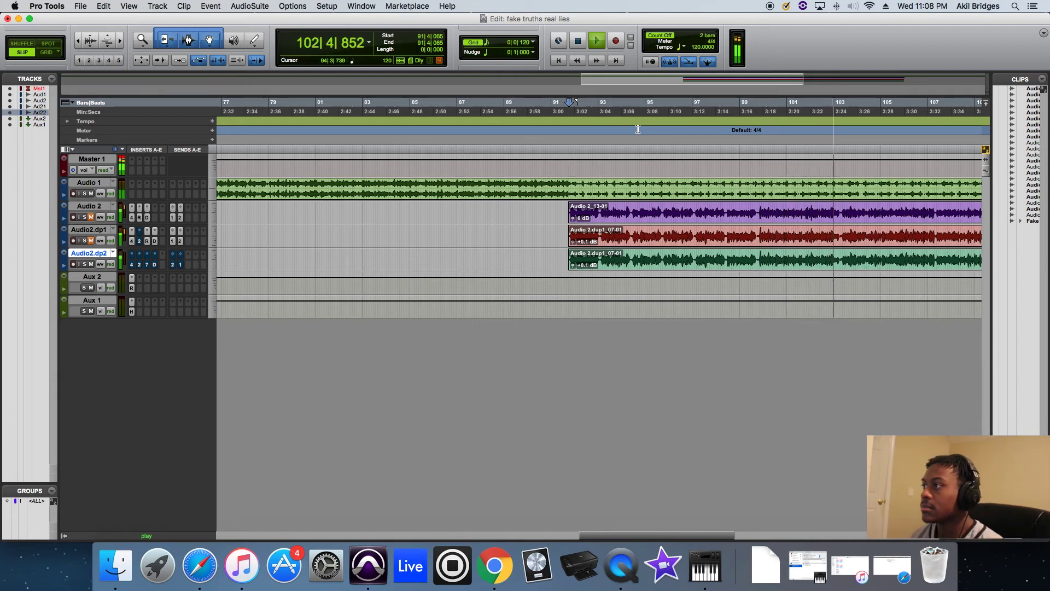
key("space")
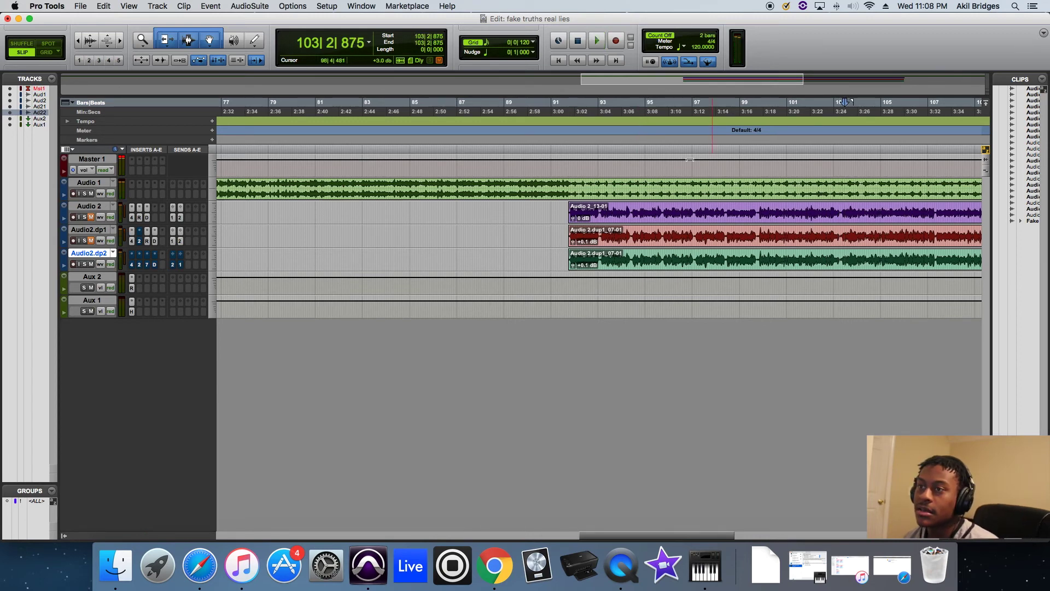
Step: Reactivate the inserts and sends on Audio 2.dup2, play the processed vocal from about bar 91, and close the VEQ4 window
left_click(132, 266)
left_click(442, 127)
left_click_drag(464, 111, 249, 113)
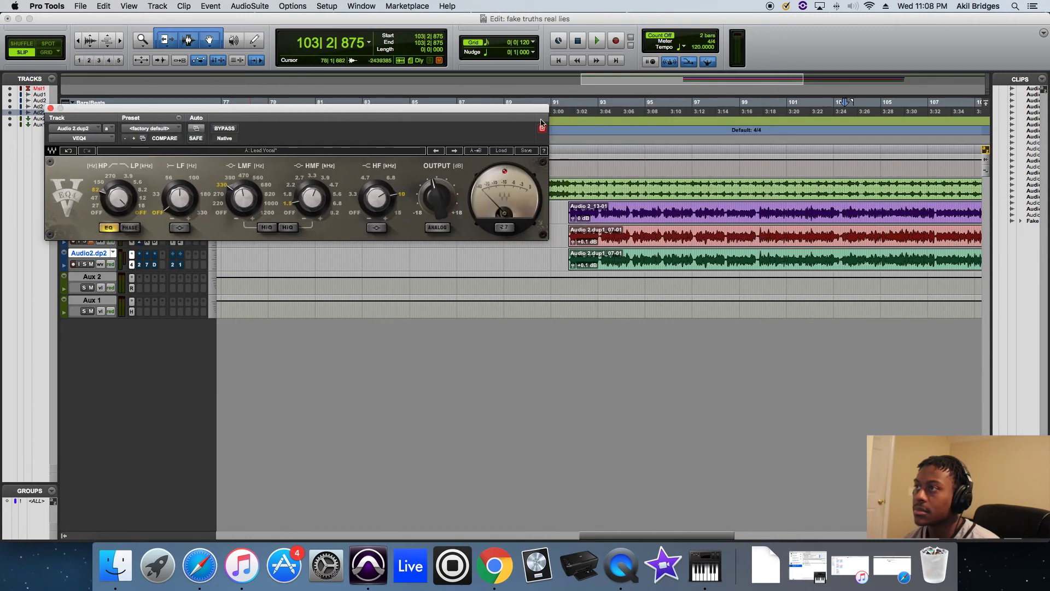
left_click(574, 107)
key("space")
left_click_drag(468, 110, 834, 113)
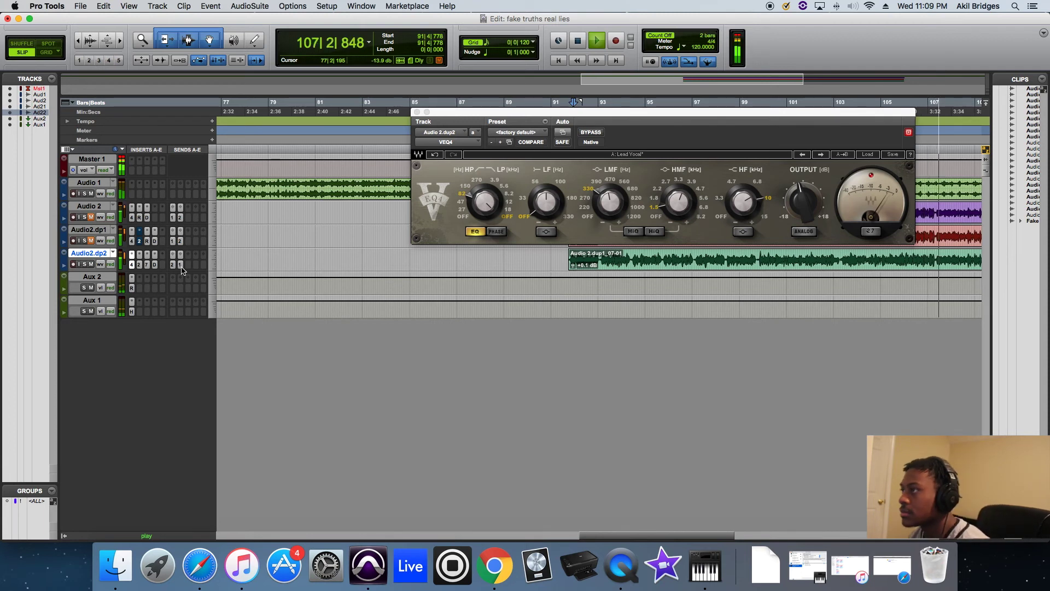
key("space")
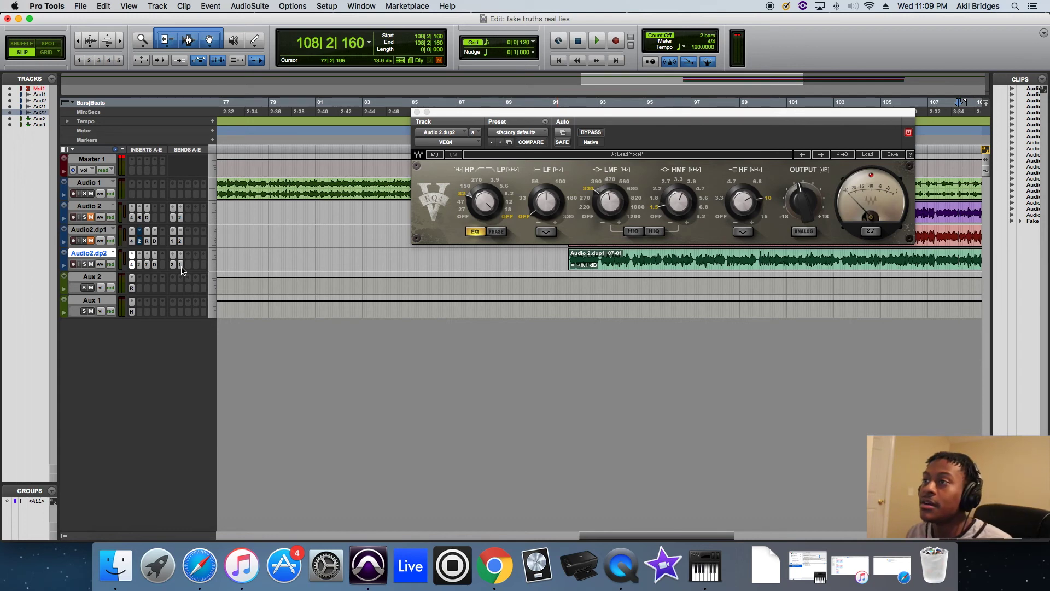
left_click(417, 112)
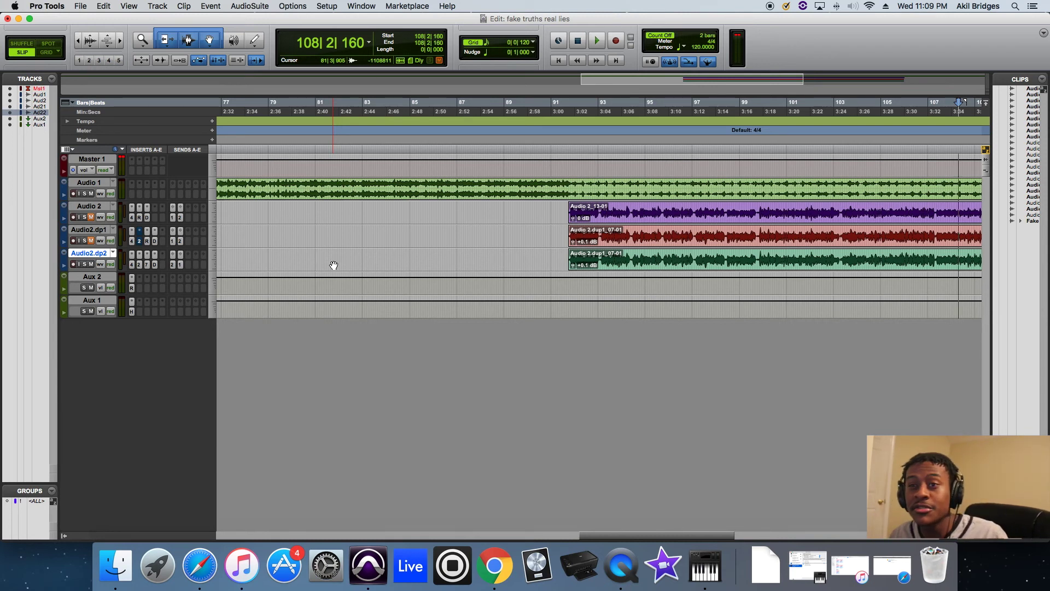
Step: Insert the stereo L3 UltraMaximizer on Master 1 and close its window
left_click(133, 173)
mouse_move(142, 193)
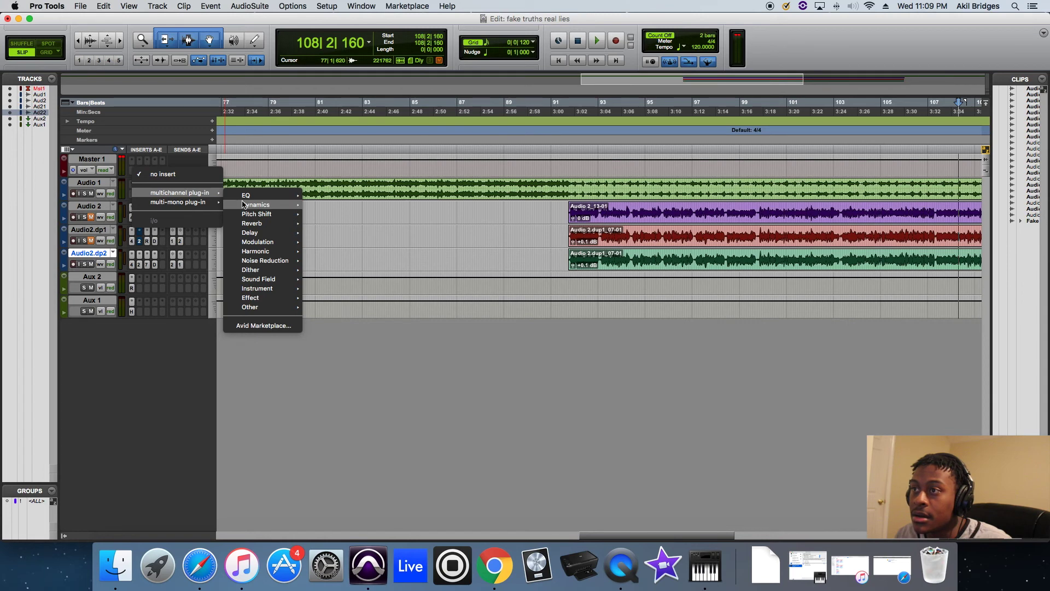
mouse_move(248, 205)
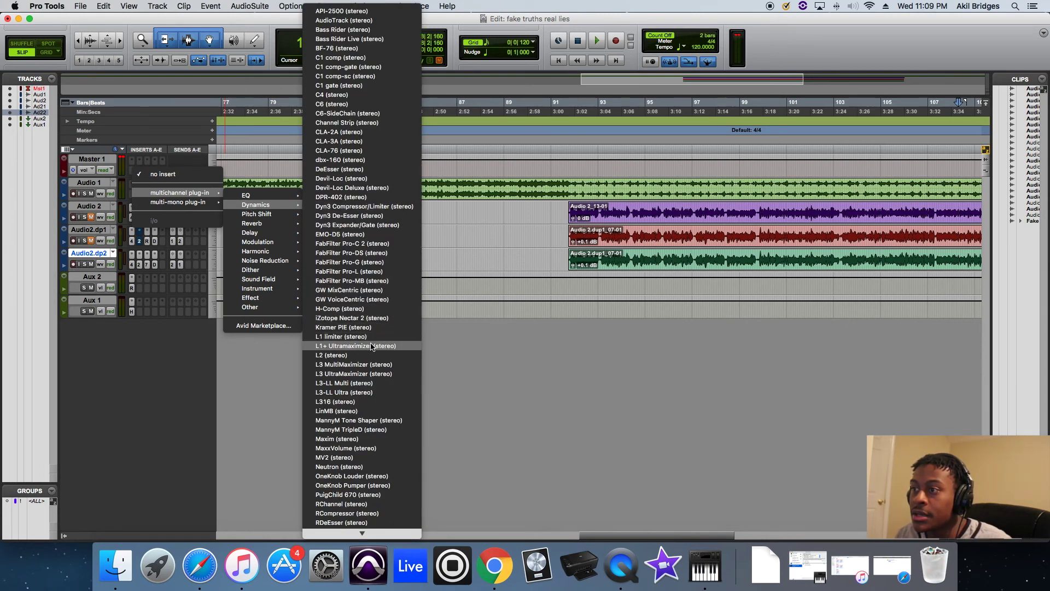
left_click(371, 374)
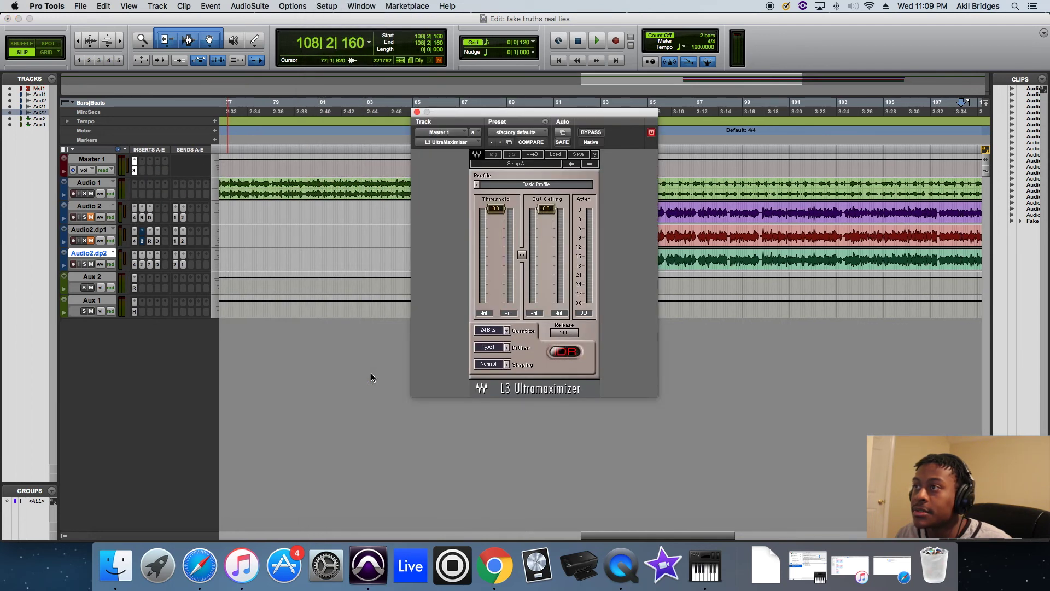
left_click(417, 111)
Step: Put the stereo L3 MultiMaximizer in Master 1's first insert and load its Hi Res CD Master factory preset
left_click(135, 160)
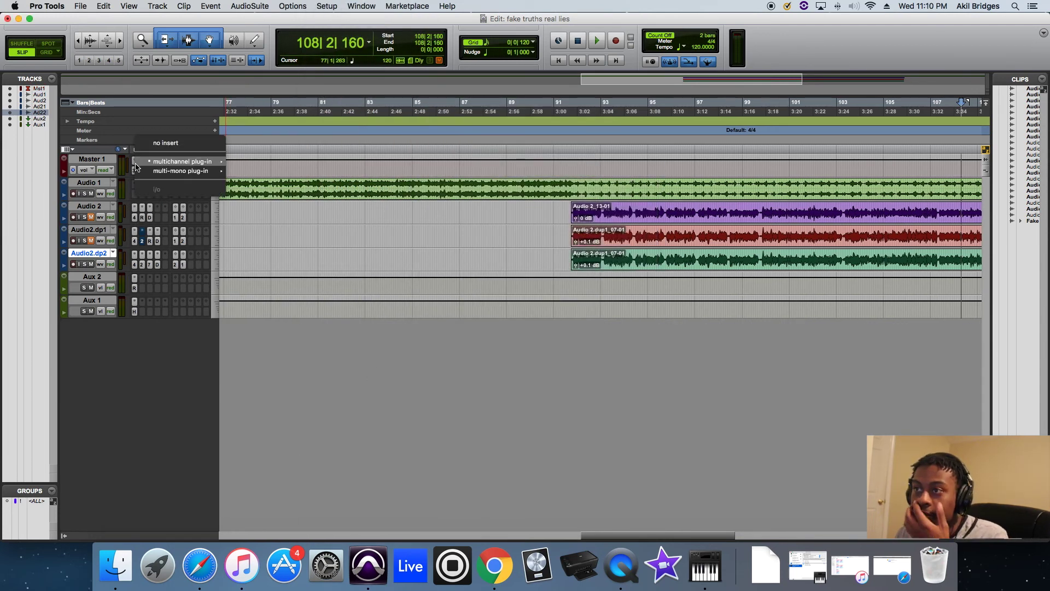
mouse_move(182, 162)
mouse_move(272, 174)
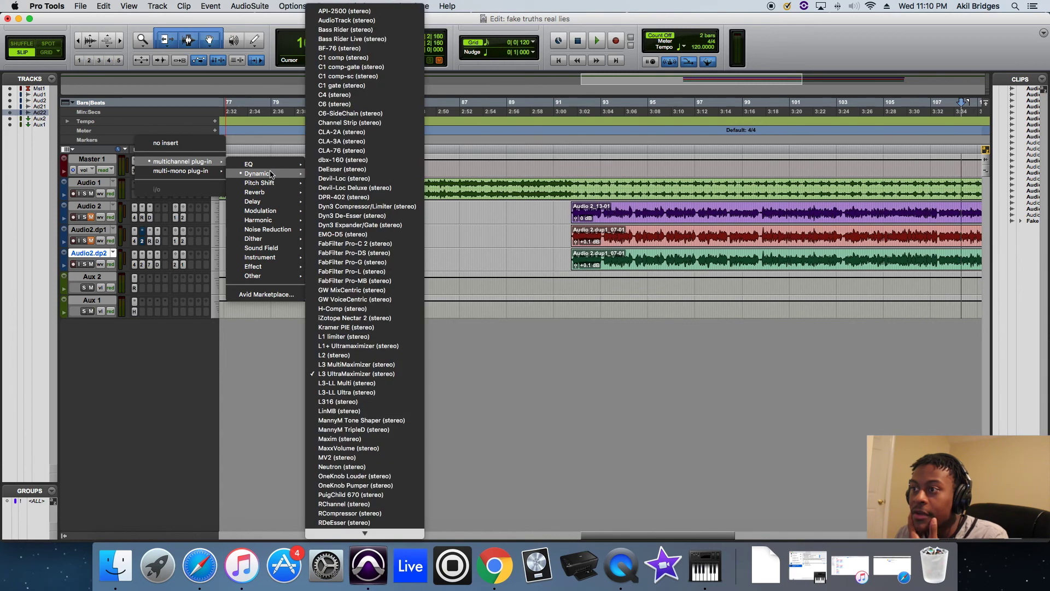
left_click(386, 365)
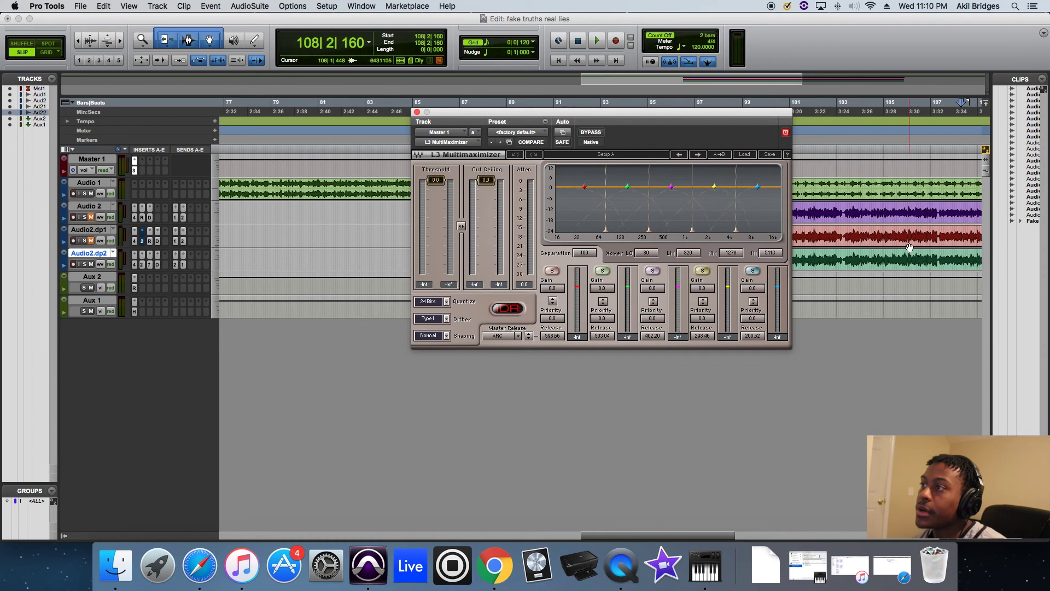
left_click(746, 155)
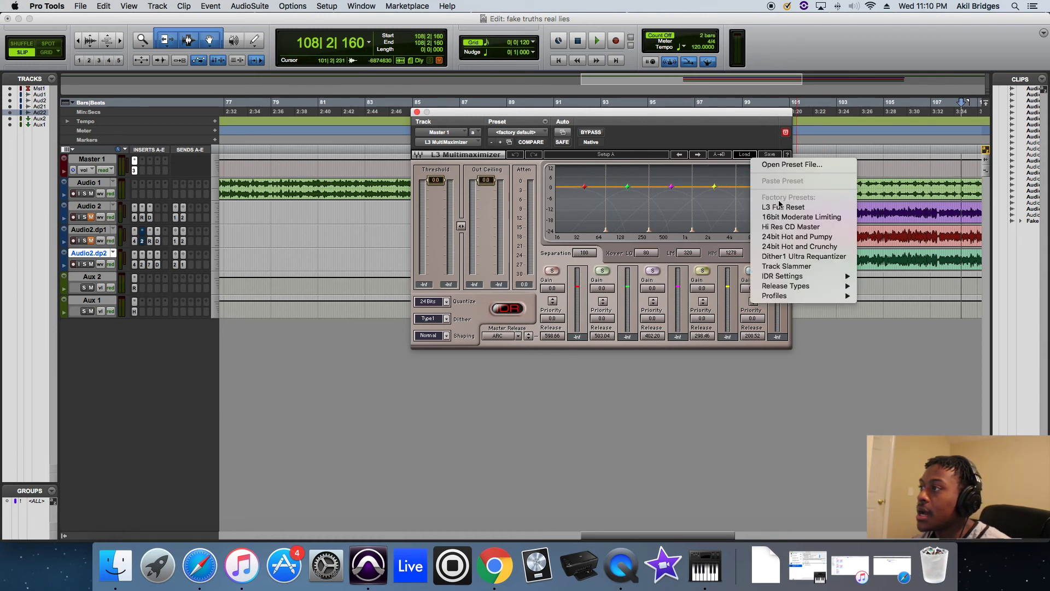
left_click(787, 227)
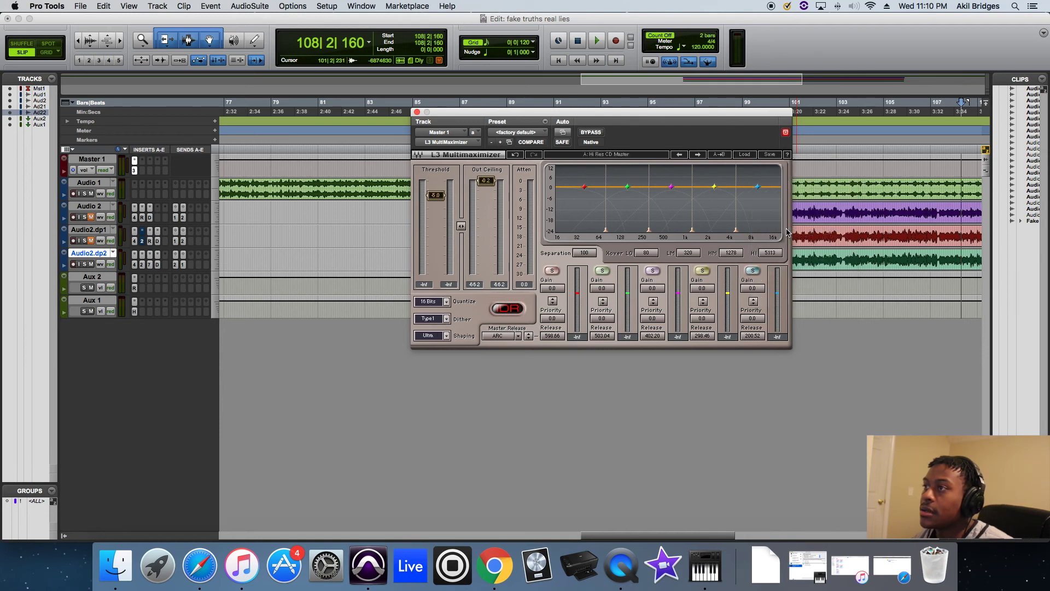
Step: Play the mix from about bar 91 with the L3 MultiMaximizer bypassed and then active to compare, and stop playback
left_click_drag(567, 113, 462, 353)
left_click(576, 126)
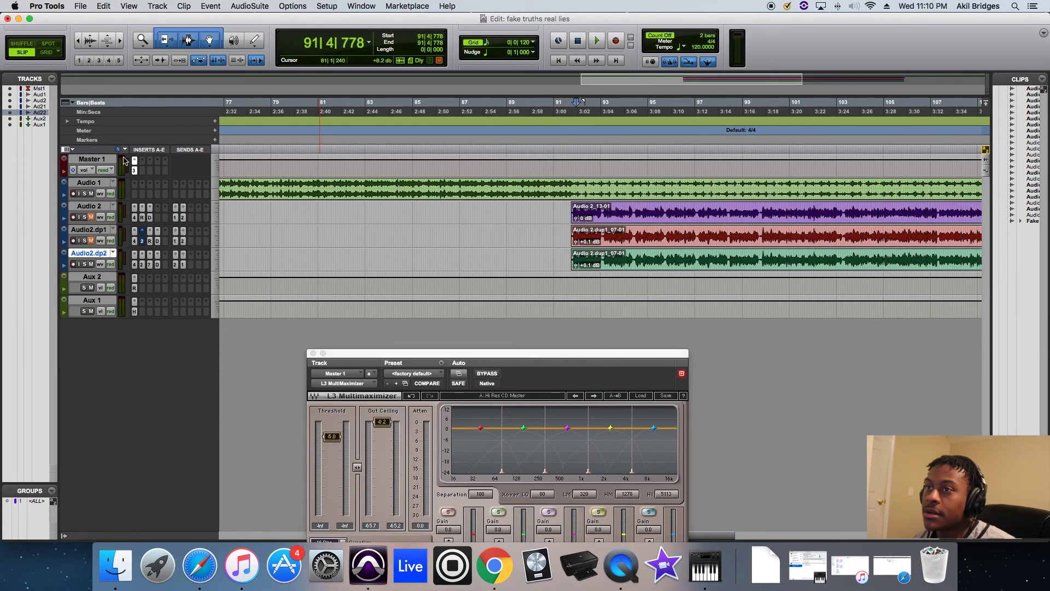
left_click(134, 170)
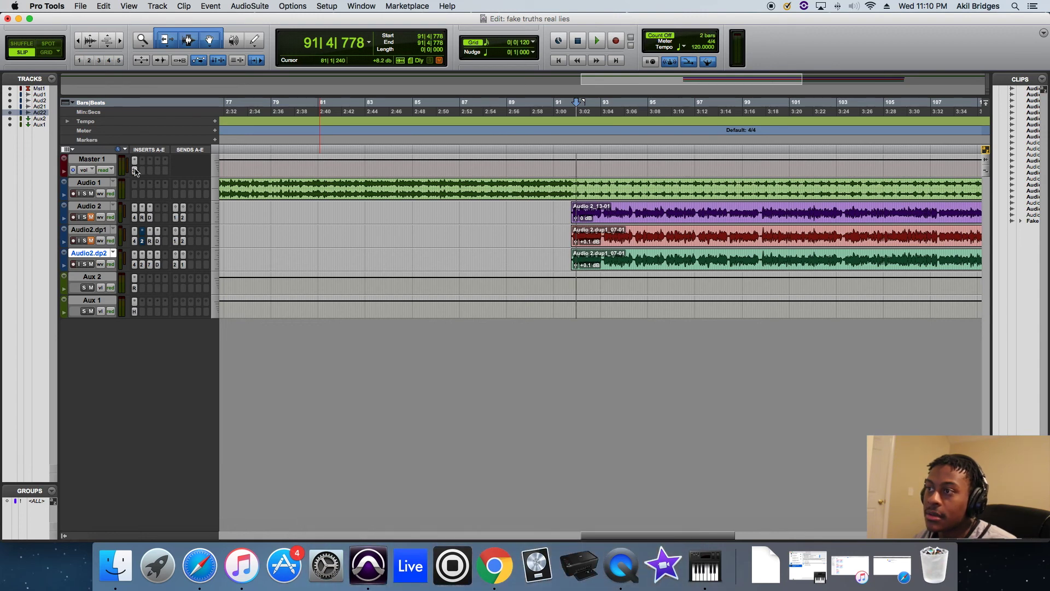
left_click(134, 170)
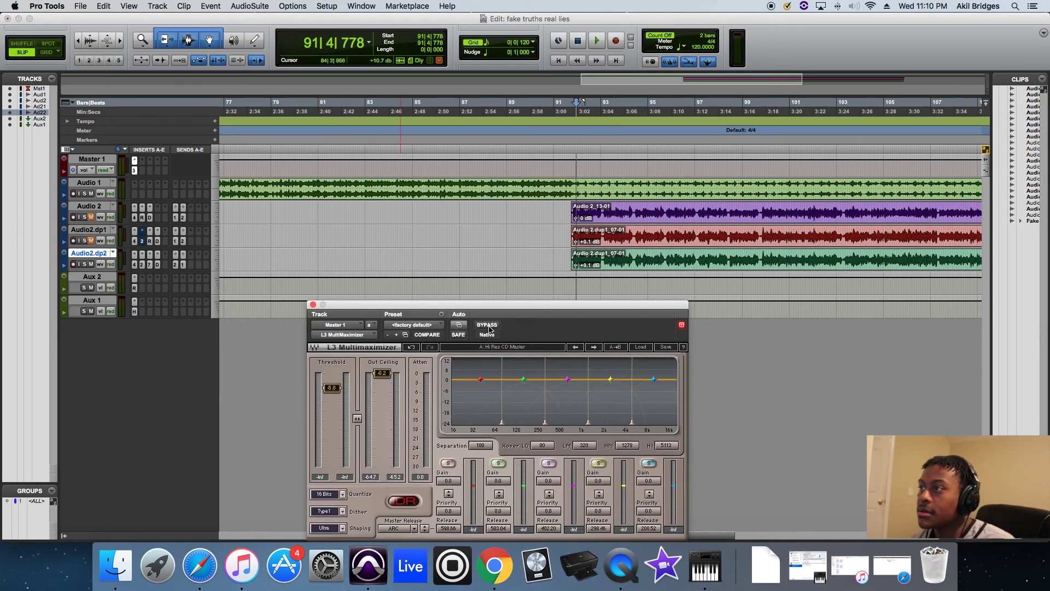
key("space")
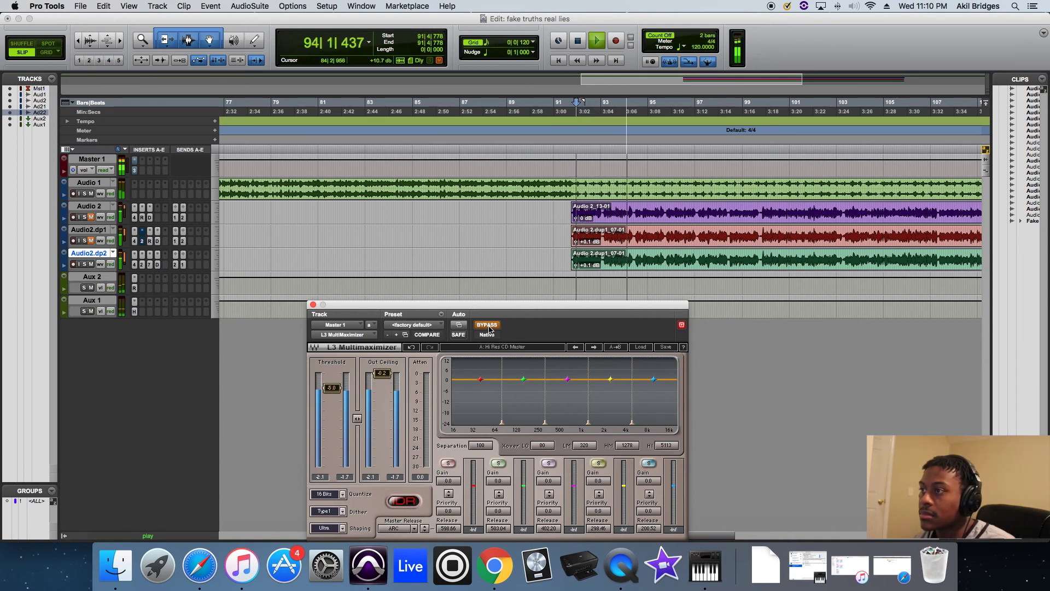
left_click(487, 325)
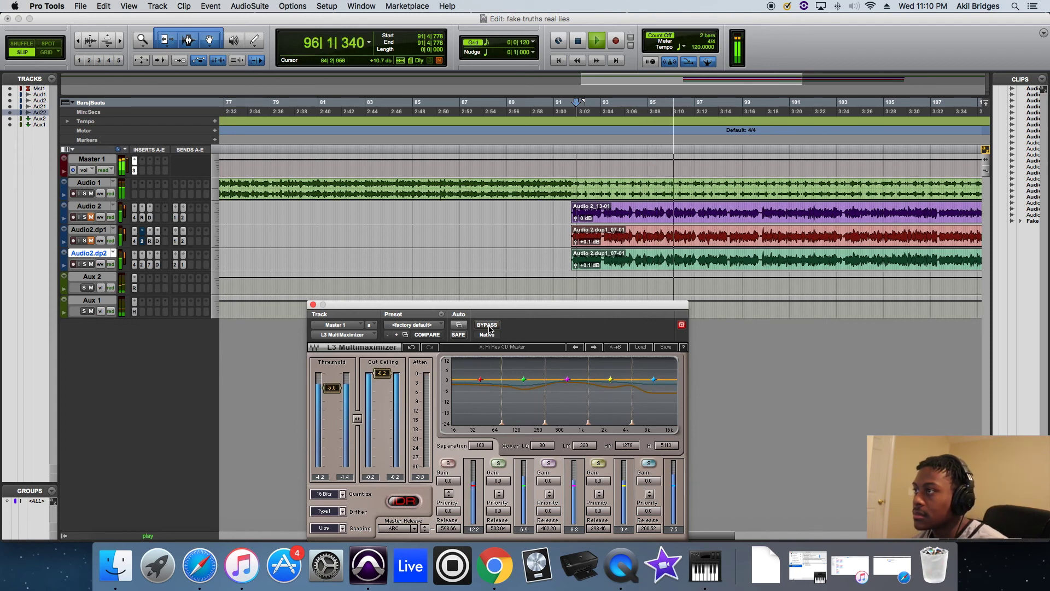
key("space")
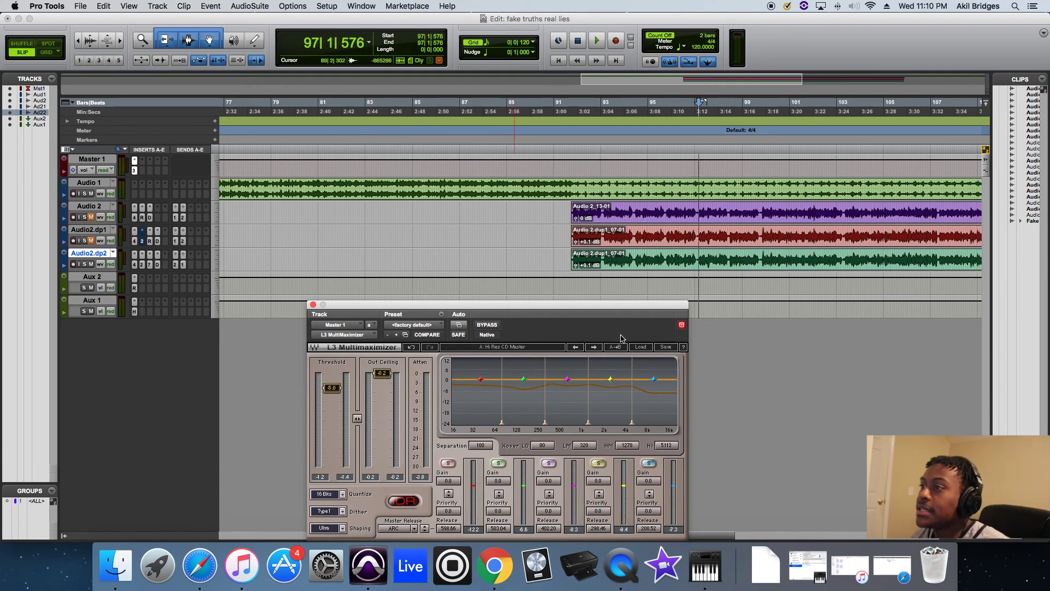
left_click_drag(595, 305, 554, 201)
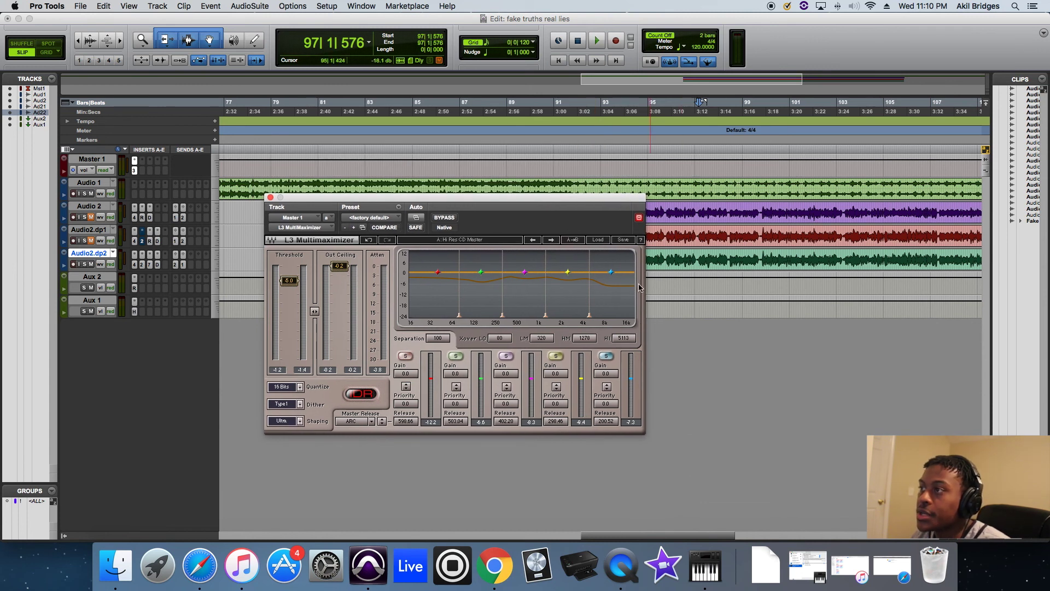
Step: Play the mix from about bar 91 and lower the L3 MultiMaximizer's highest band gain to -1.5 dB, then stop playback
left_click_drag(578, 198, 469, 209)
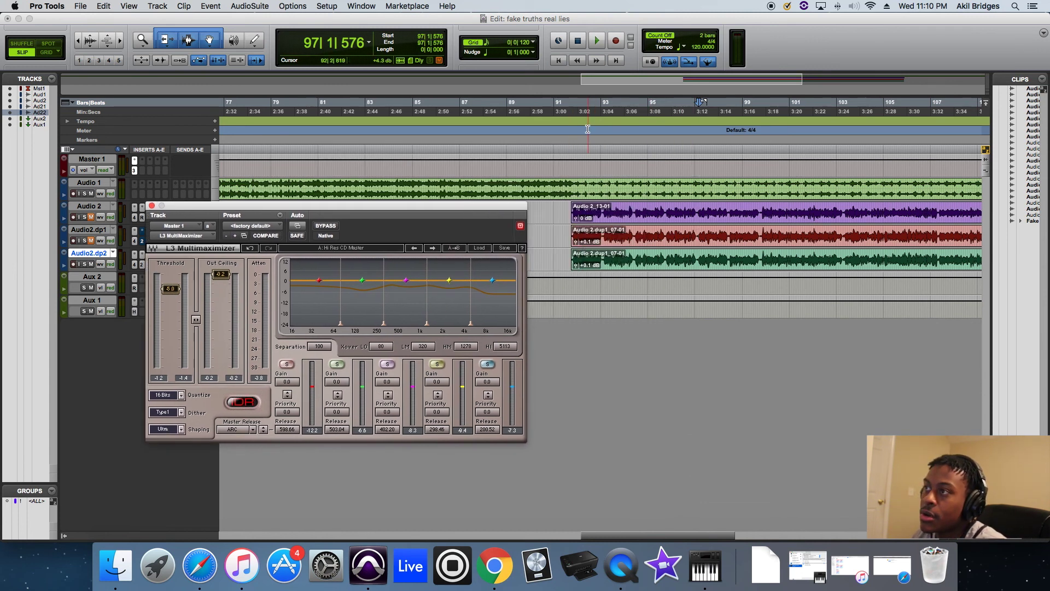
left_click(580, 112)
key("space")
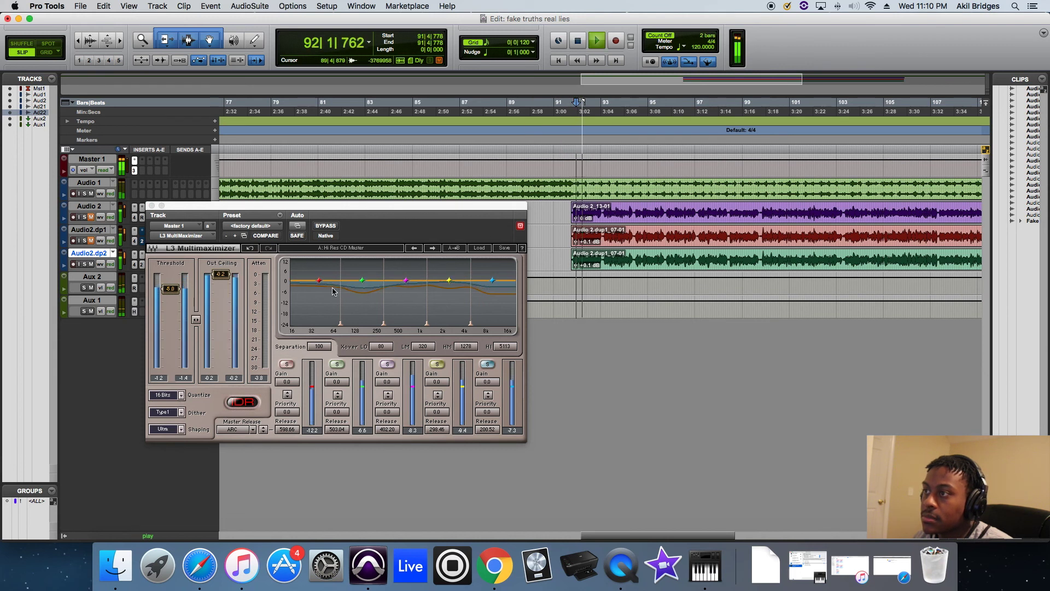
left_click_drag(492, 280, 492, 283)
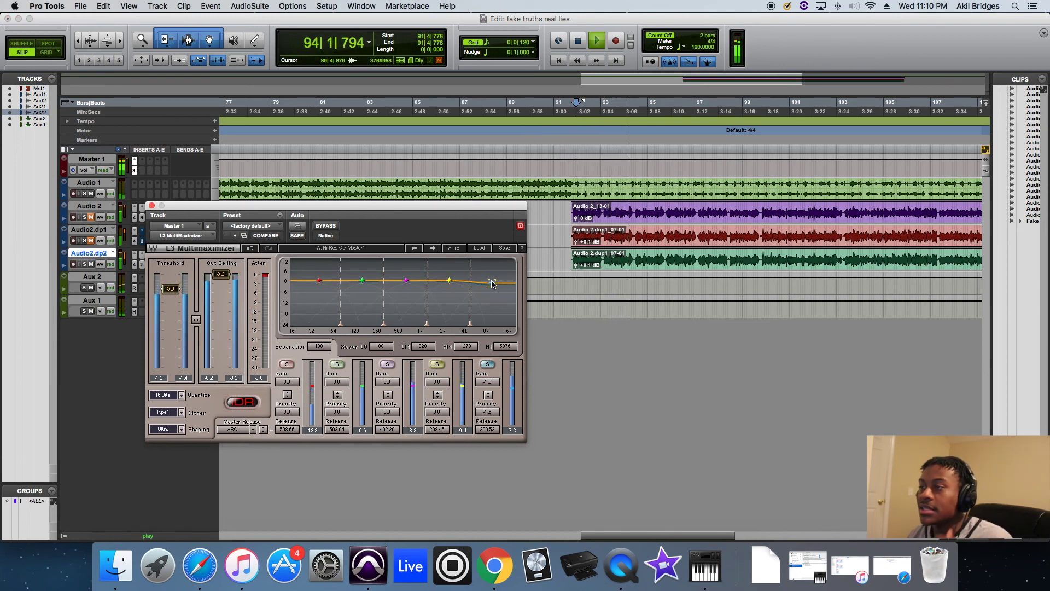
key("space")
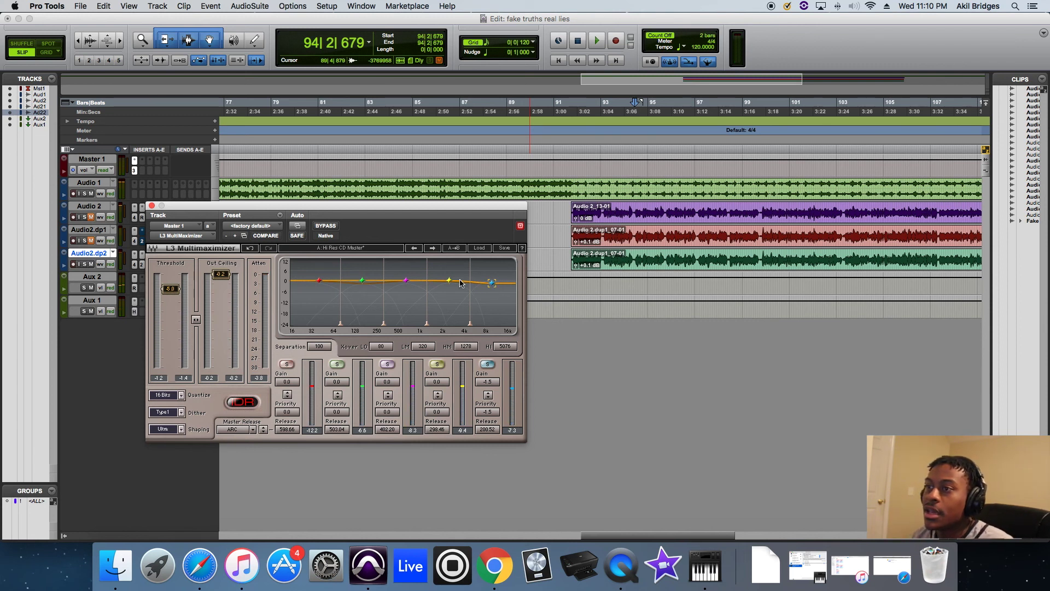
Step: During playback from about bar 91, set the L3 MultiMaximizer's fourth and lowest band gains to -1.0 dB and its highest band gain to -1.9 dB
left_click(576, 102)
key("space")
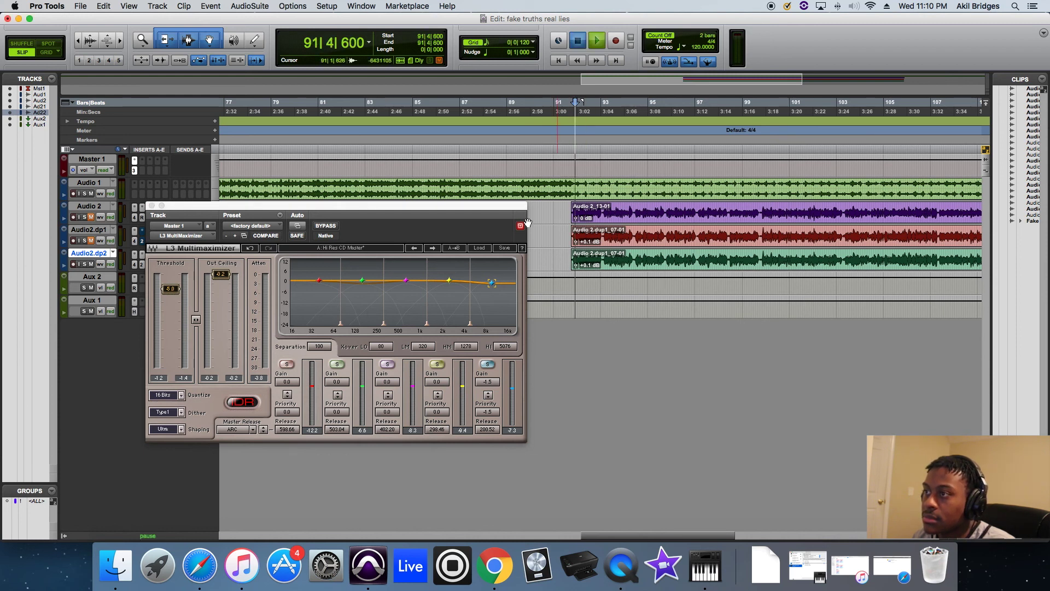
left_click_drag(449, 283, 450, 285)
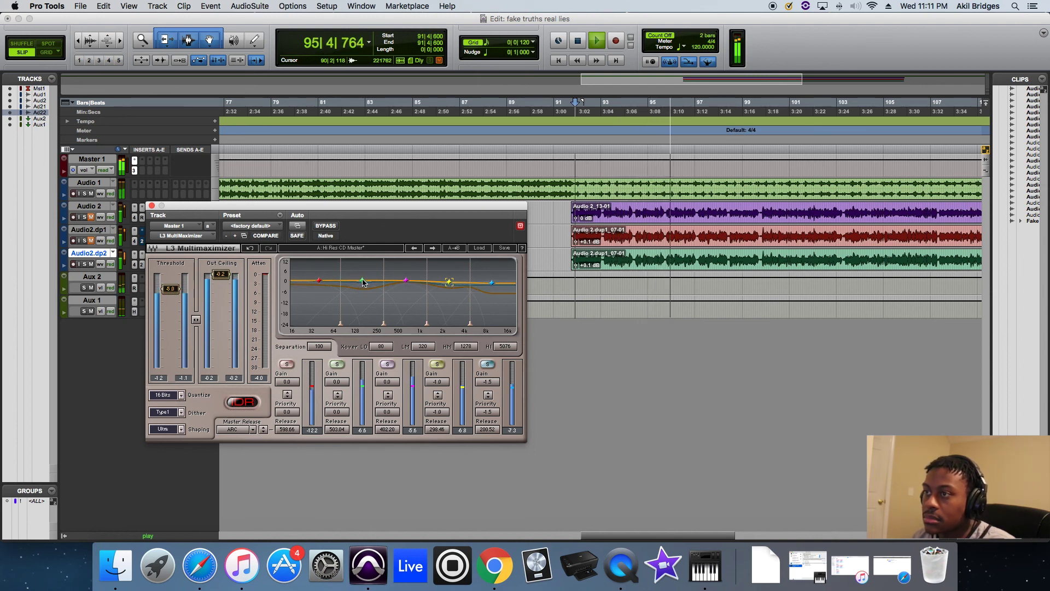
left_click_drag(319, 280, 318, 282)
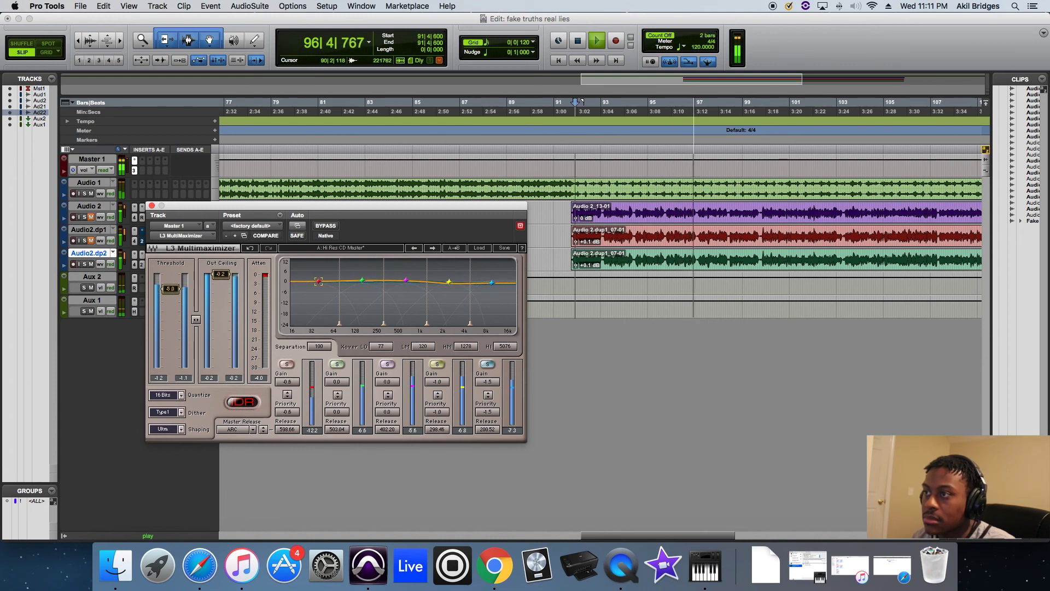
left_click_drag(492, 283, 491, 283)
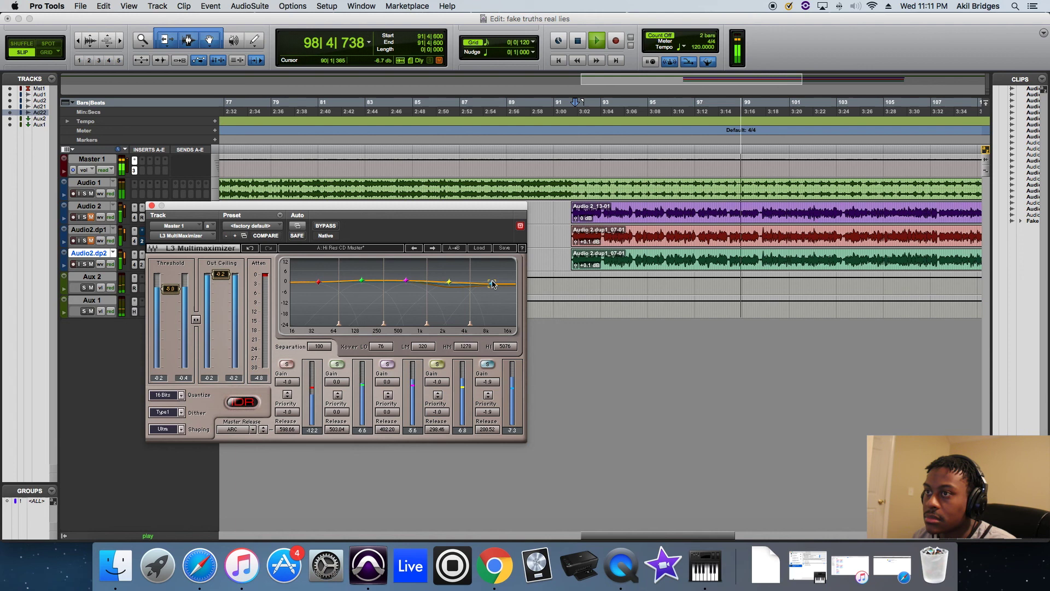
Step: Bypass and reactivate the L3 MultiMaximizer during playback to compare the adjusted band gains, and stop playback
left_click(321, 227)
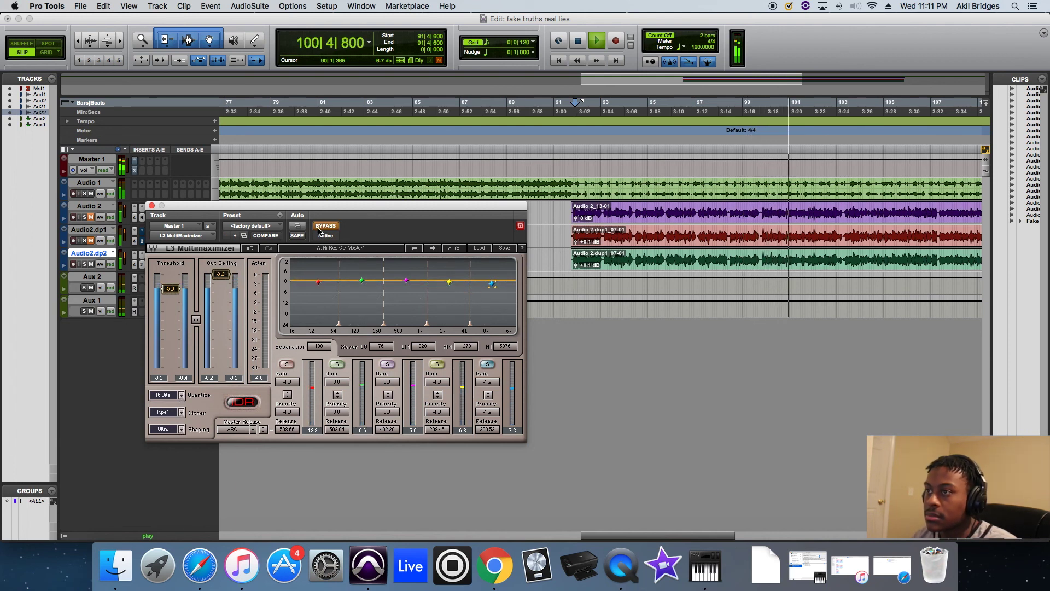
left_click(320, 230)
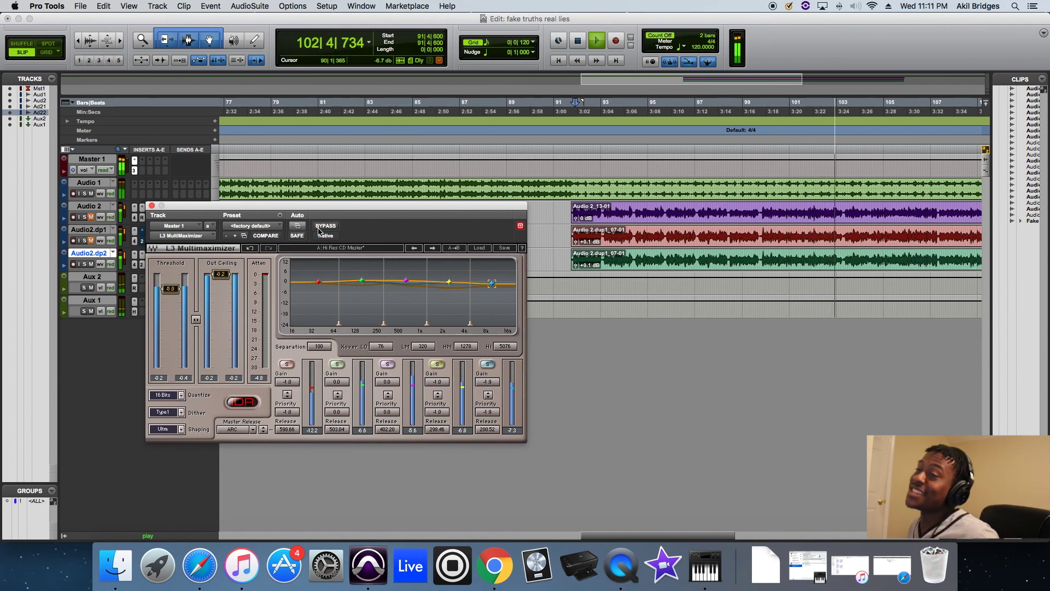
key("space")
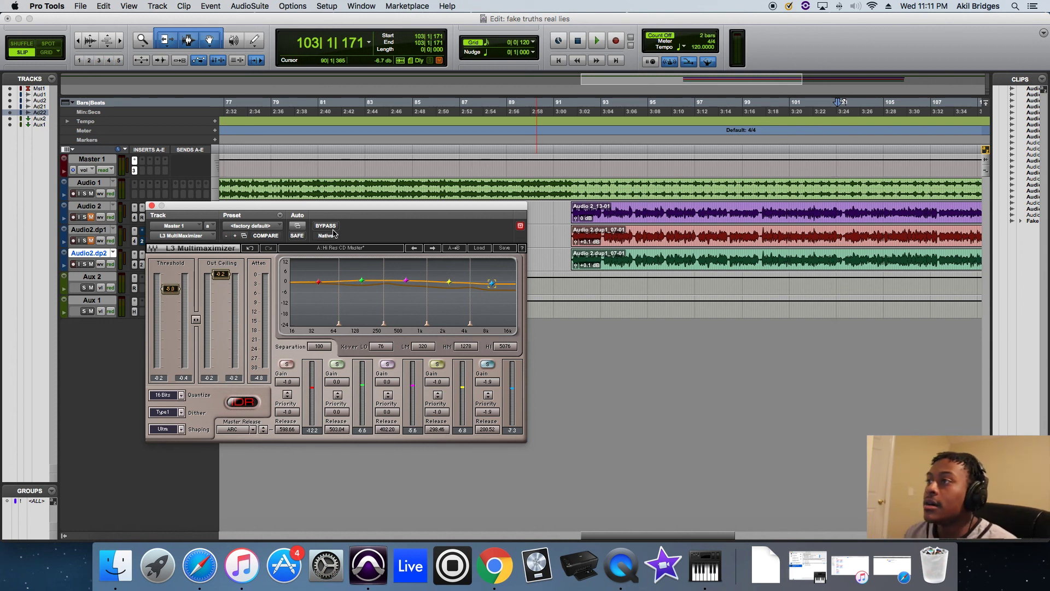
Step: Replay the mix from about bar 92 with the L3 MultiMaximizer bypassed and active, stop playback, and close its window
left_click(580, 104)
key("space")
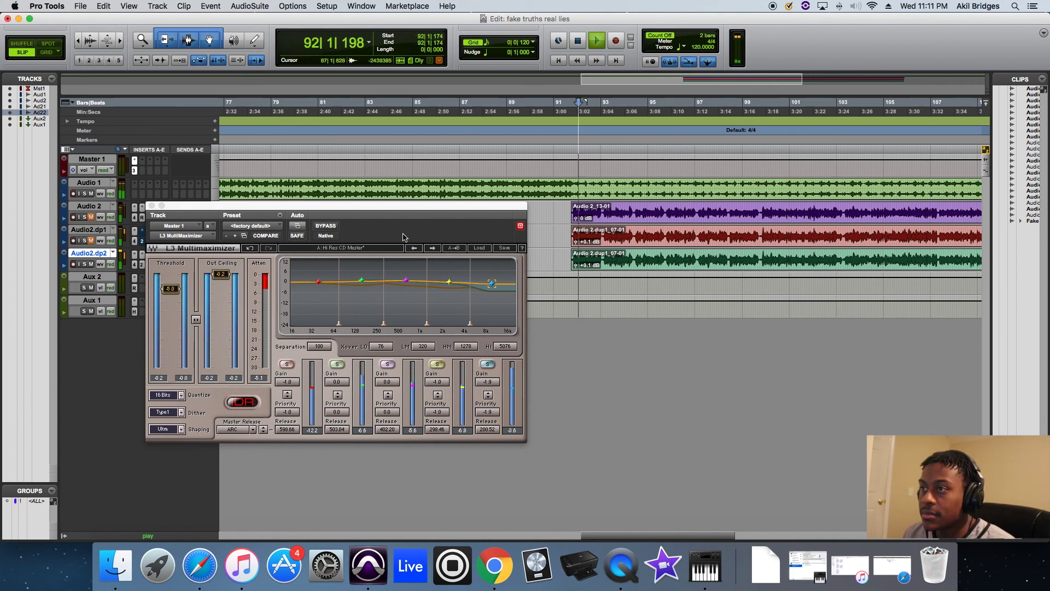
left_click(333, 228)
left_click(332, 227)
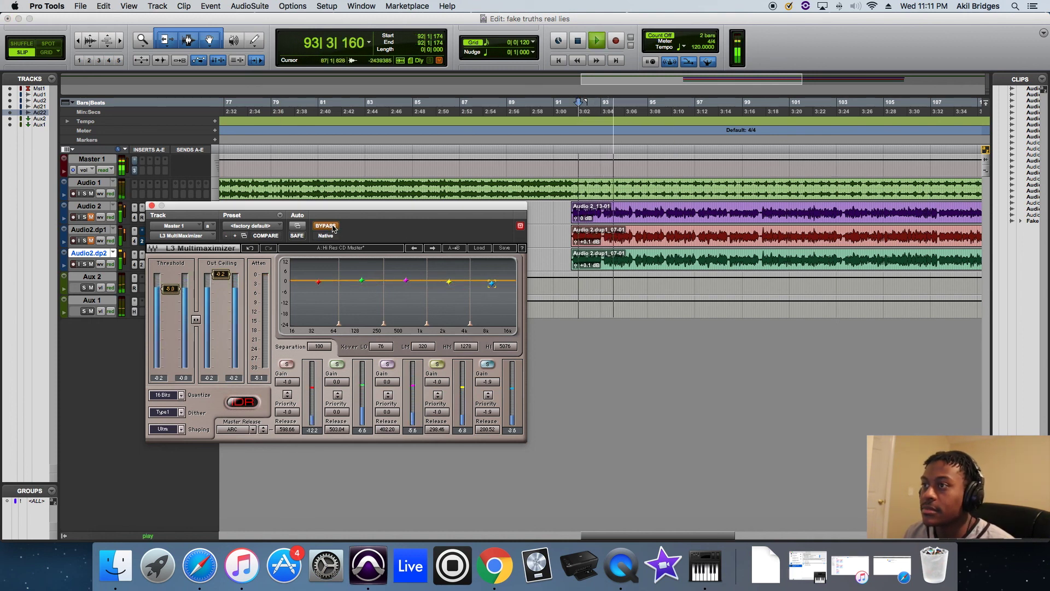
left_click(332, 228)
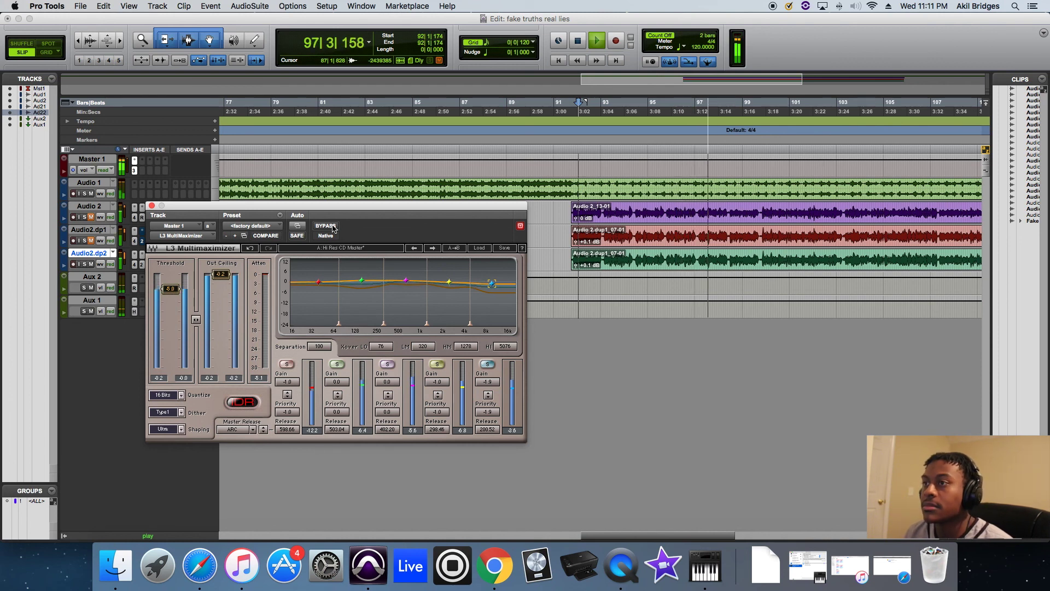
key("space")
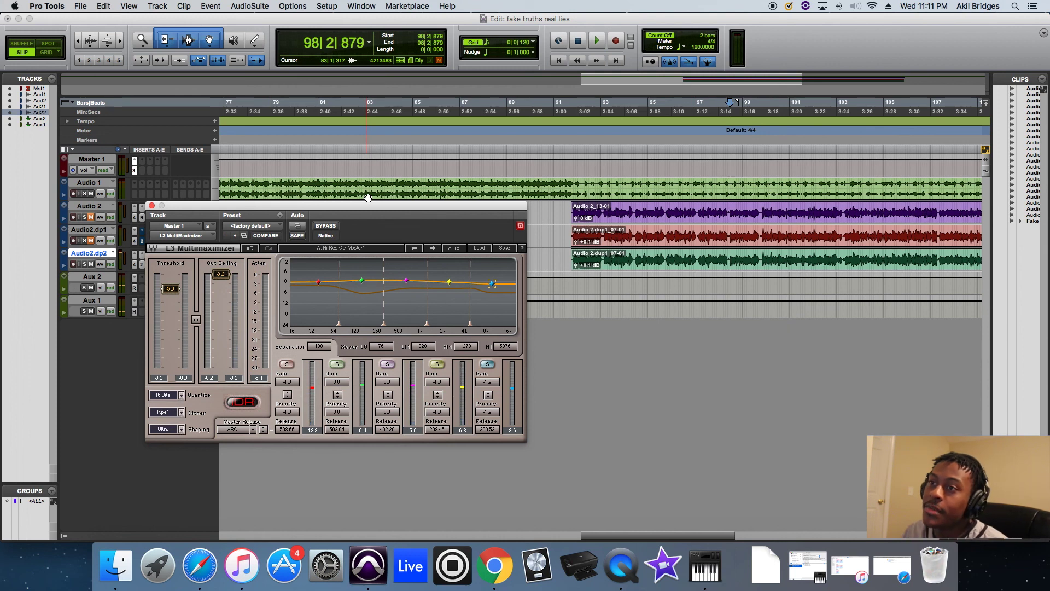
left_click(152, 207)
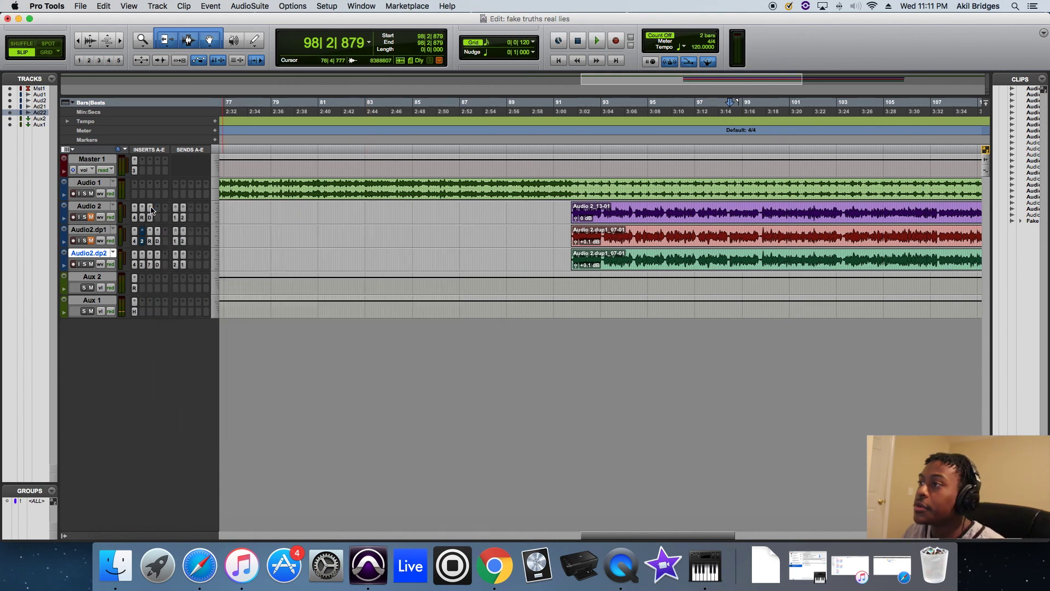